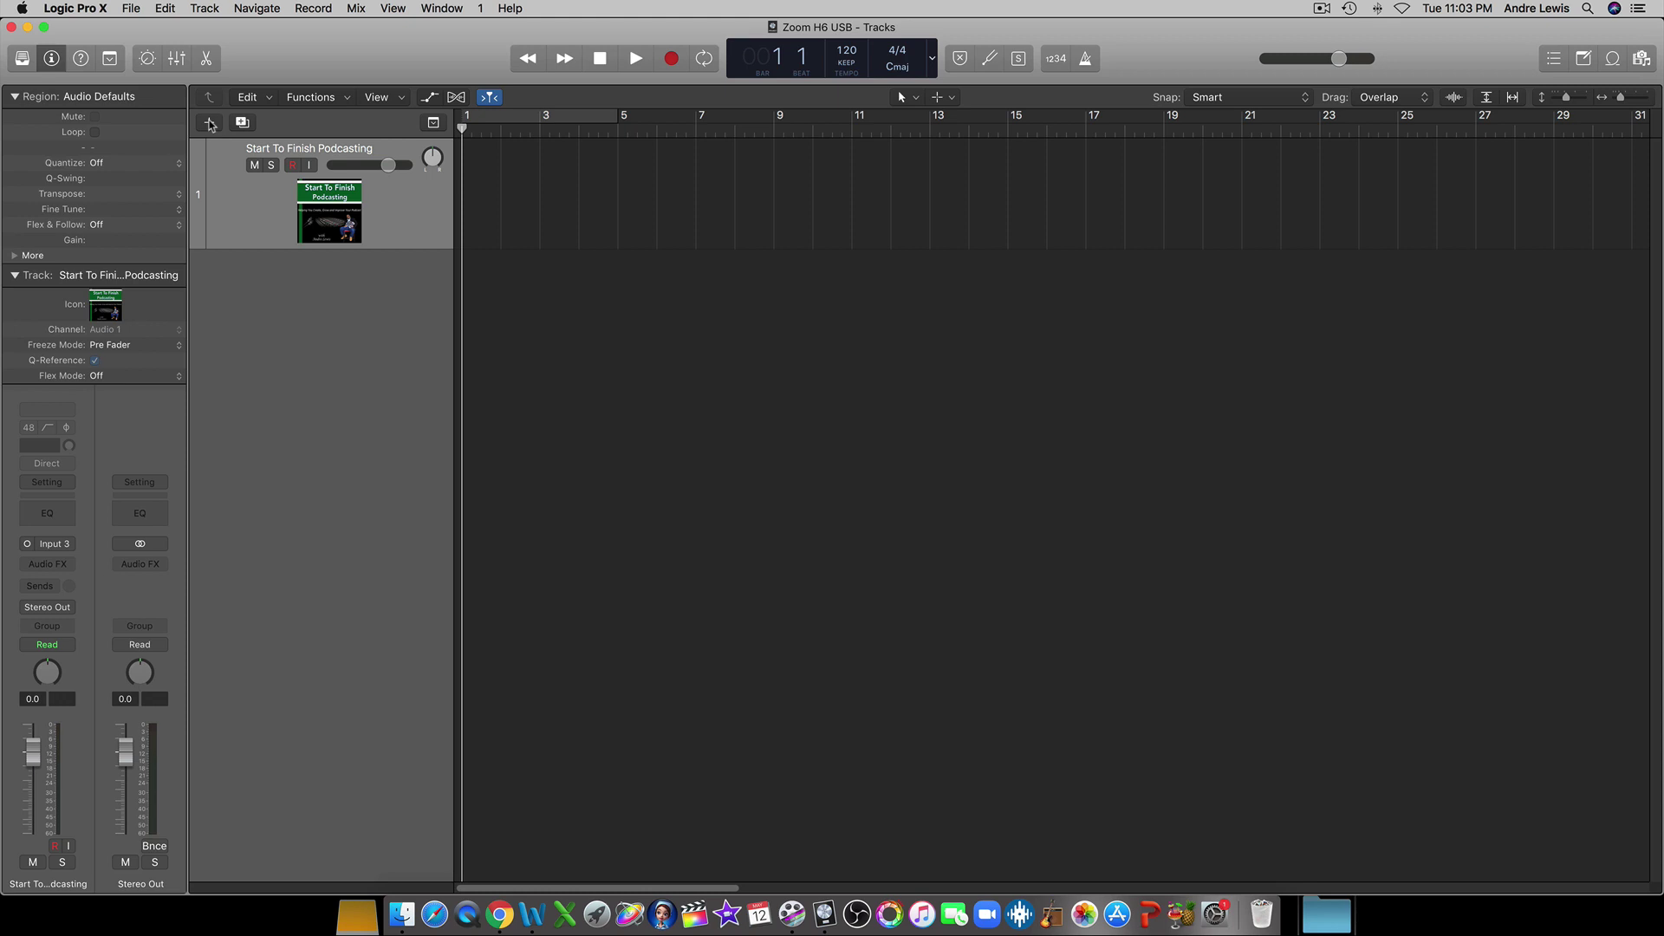
{"action": "left_click", "coordinate": [210, 124]}
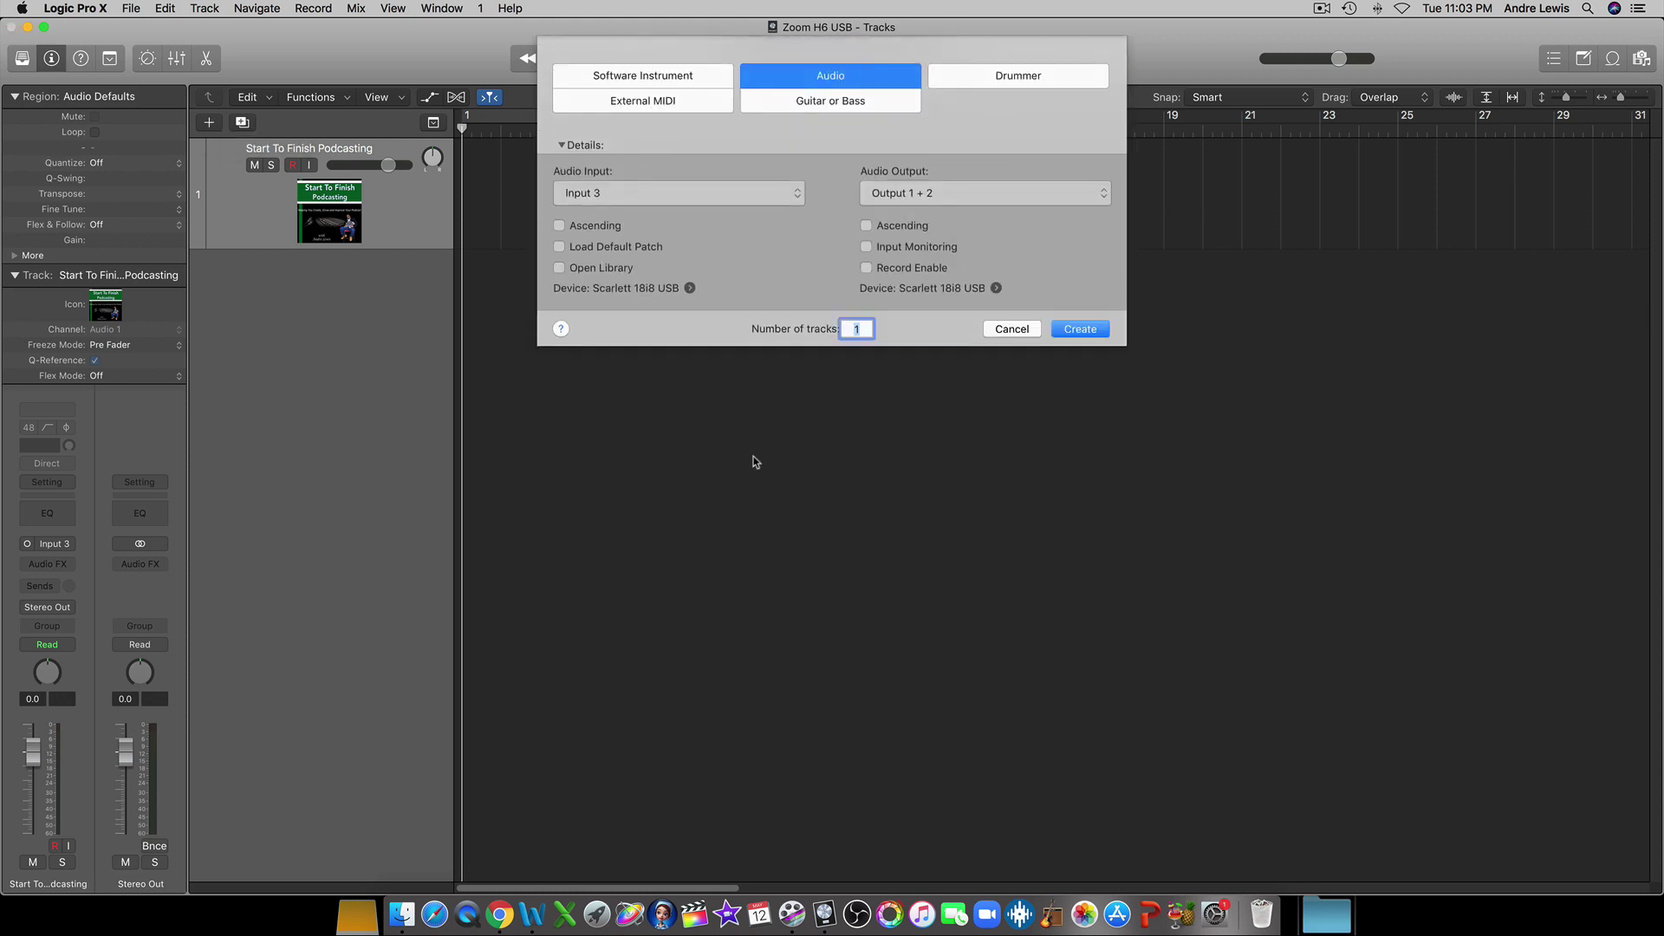
{"action": "left_click", "coordinate": [1012, 330]}
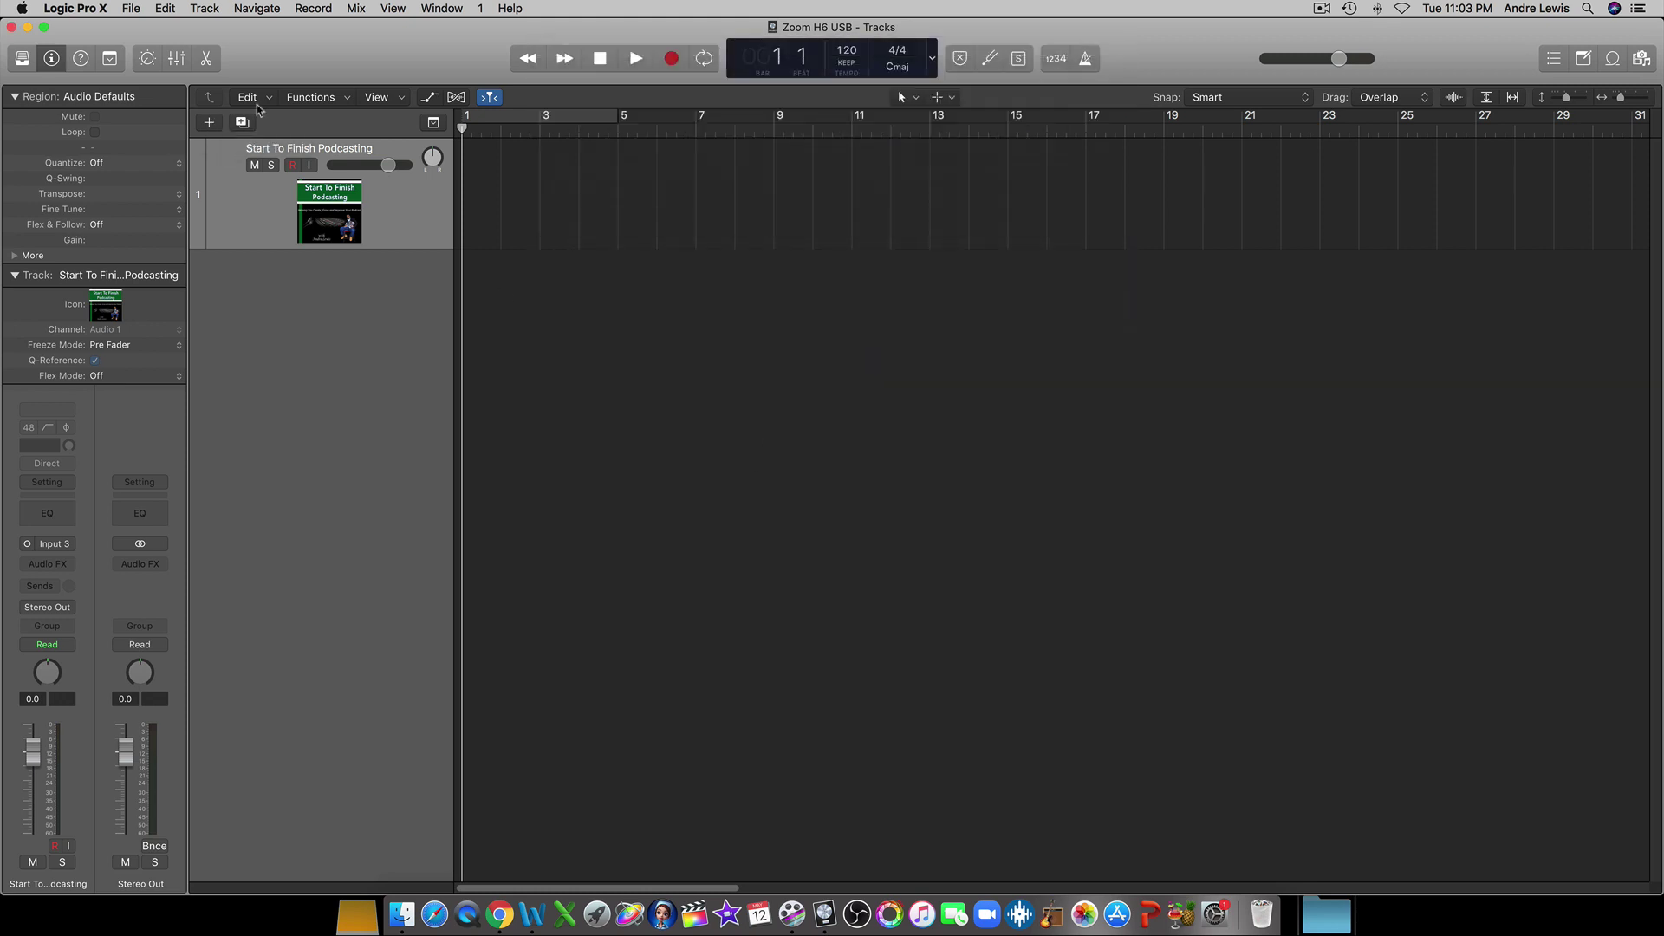
{"action": "left_click", "coordinate": [132, 8]}
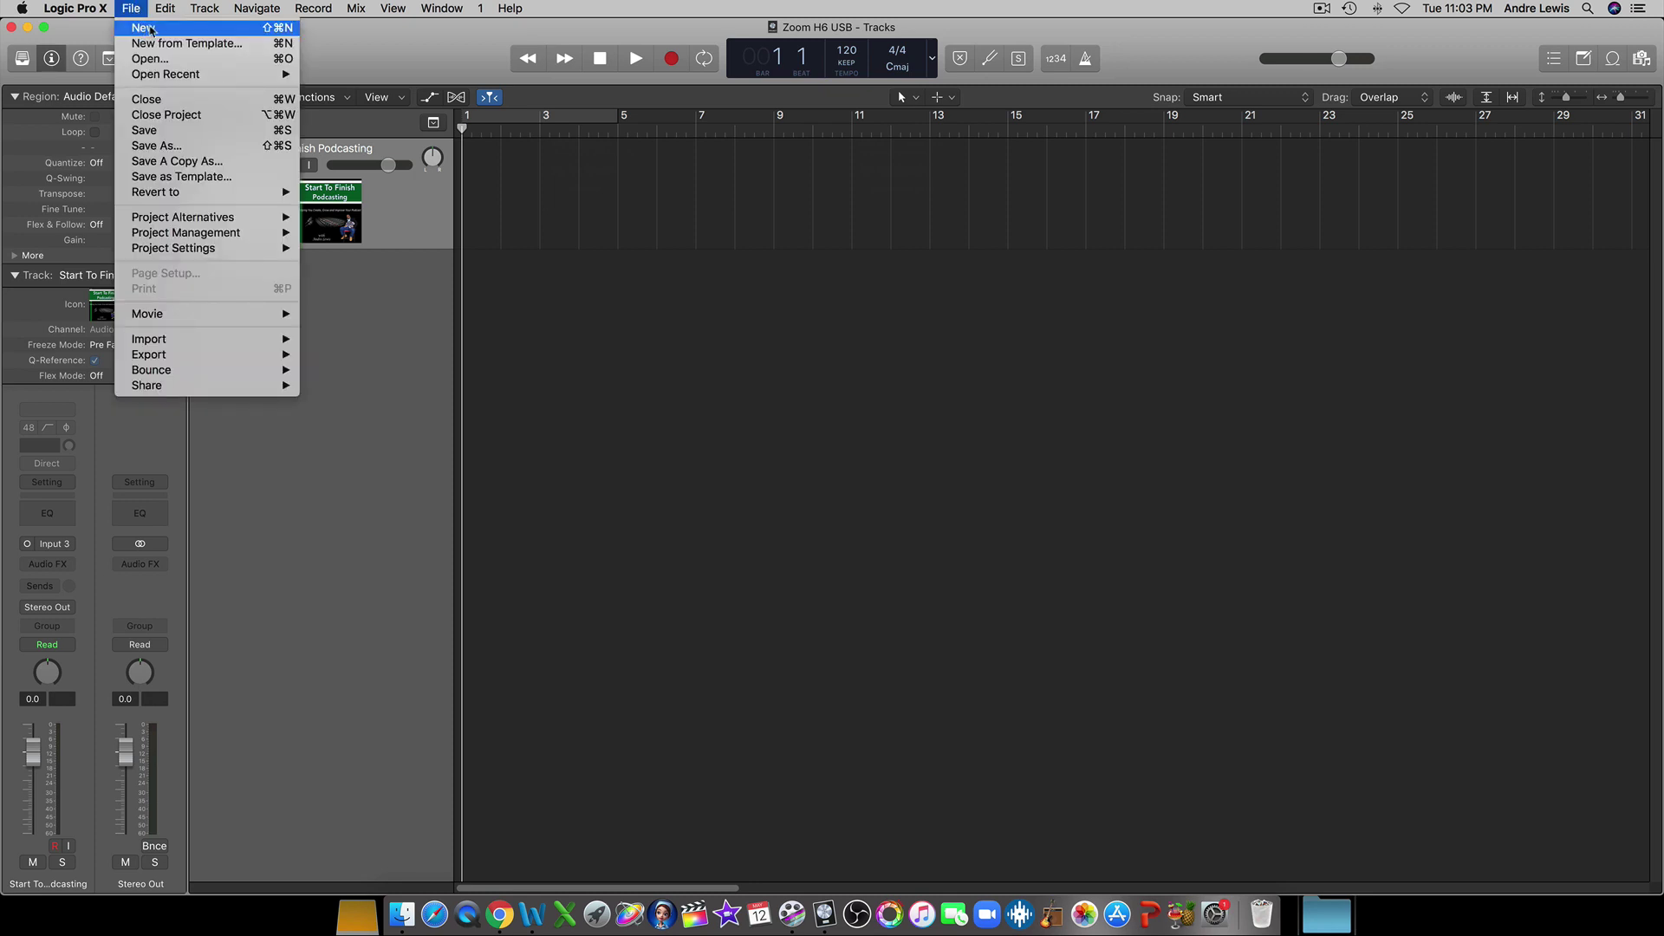
{"action": "mouse_move", "coordinate": [204, 9]}
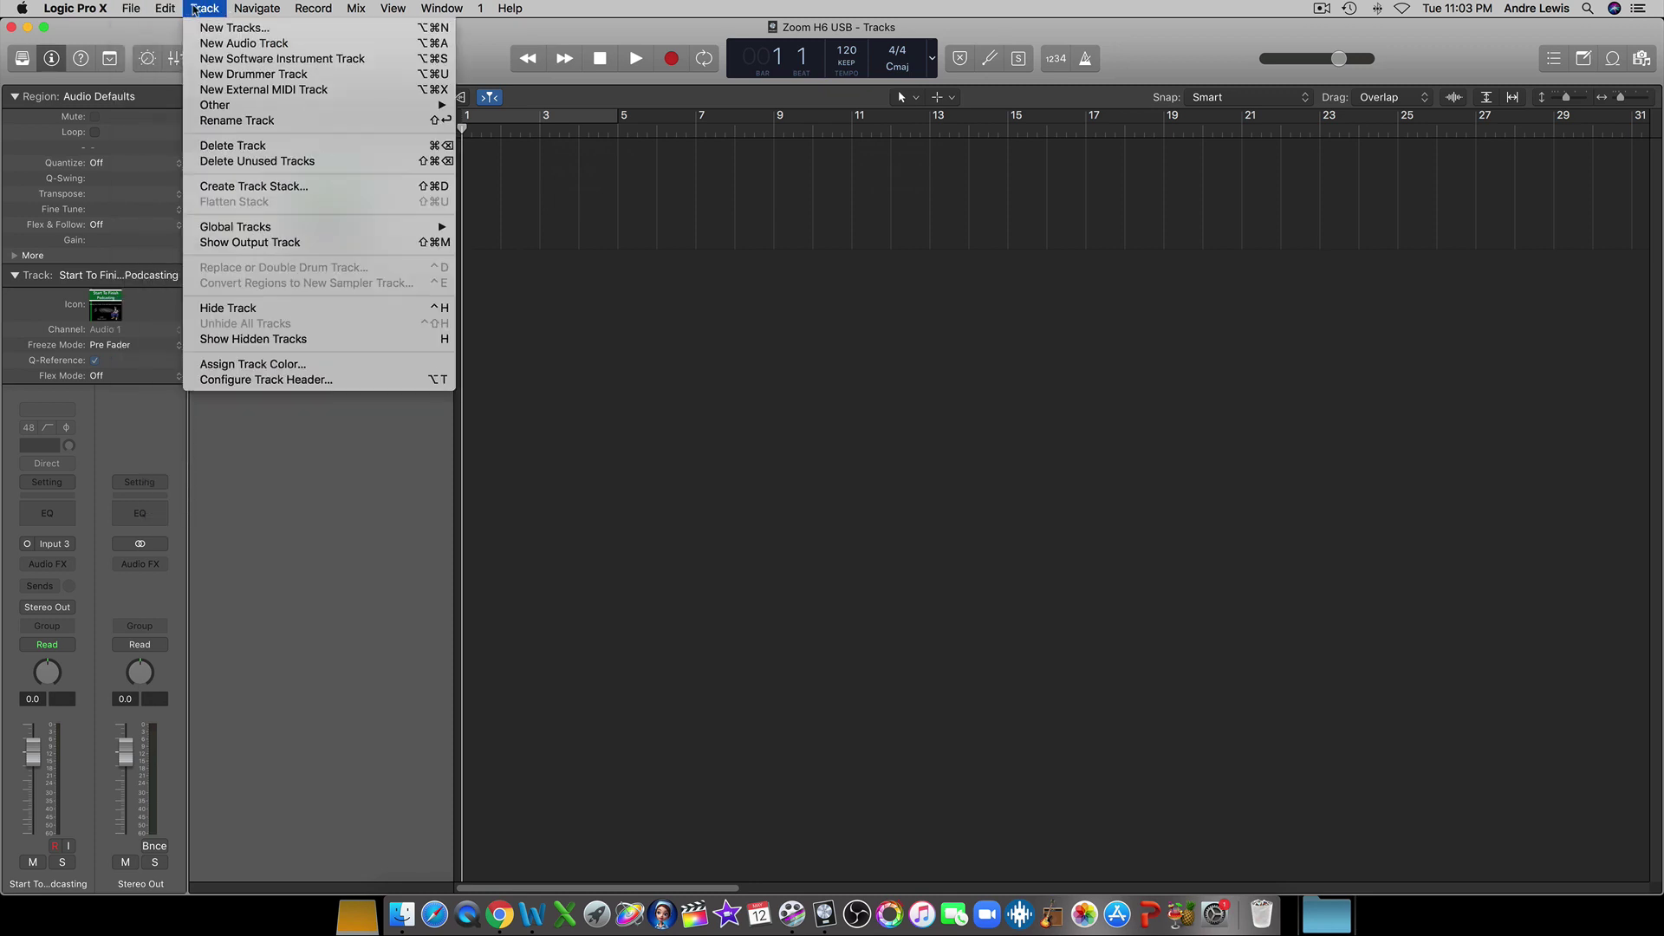
{"action": "left_click", "coordinate": [762, 439]}
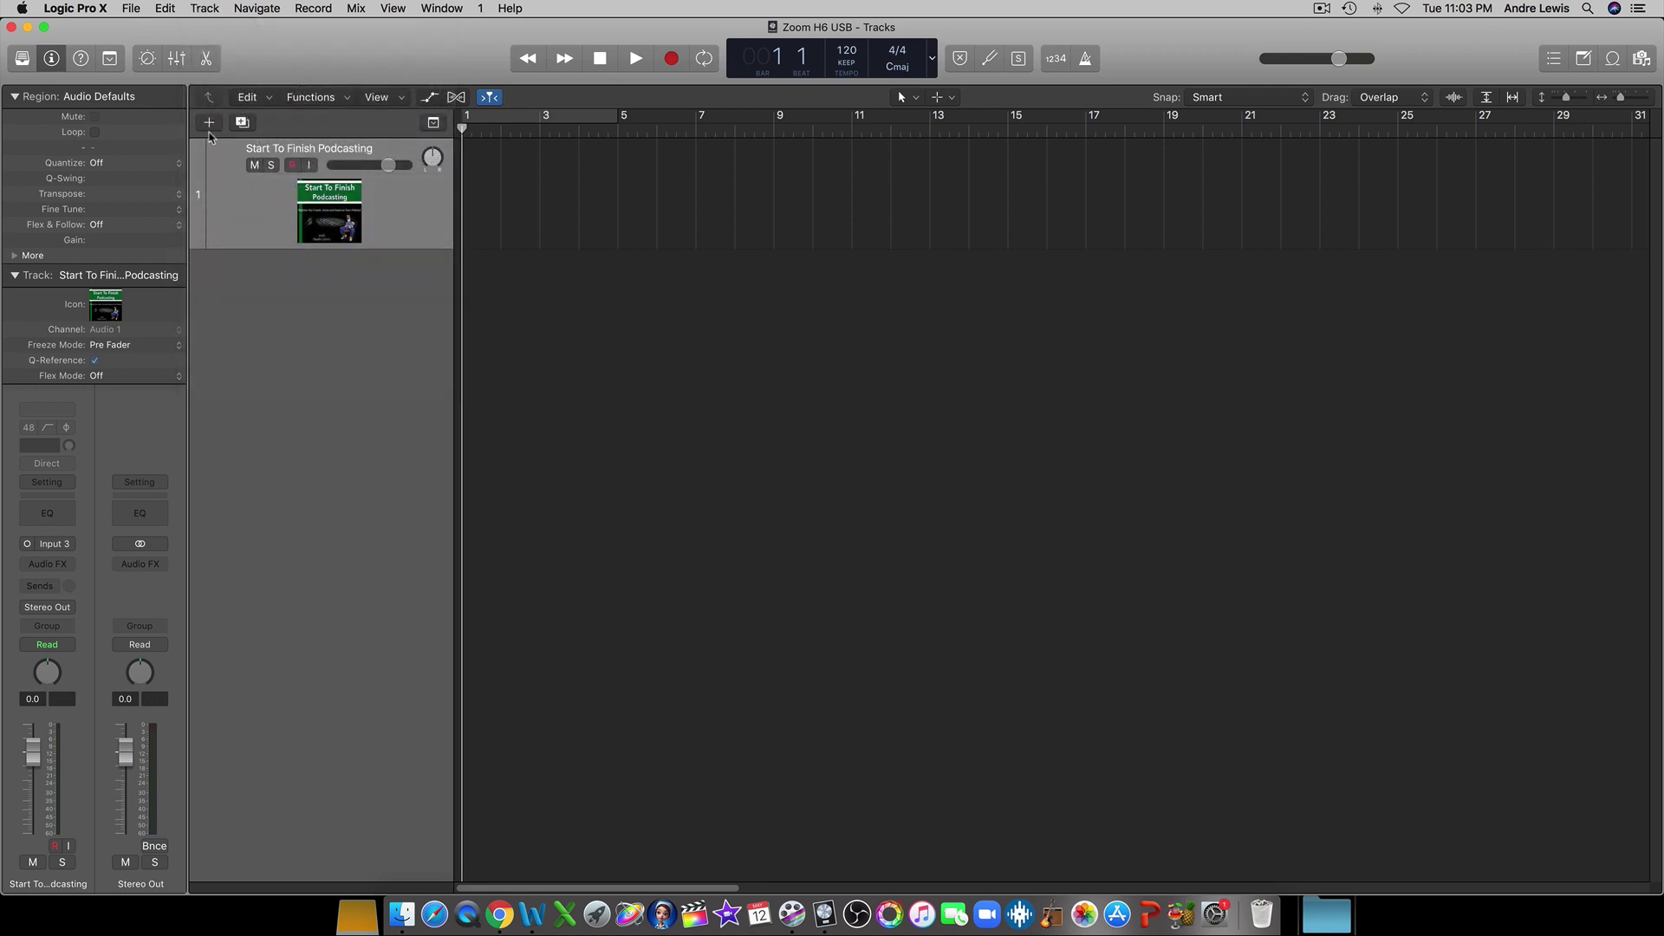
Begin adding a new audio track with Input 3 as its audio input
{"action": "left_click", "coordinate": [208, 123]}
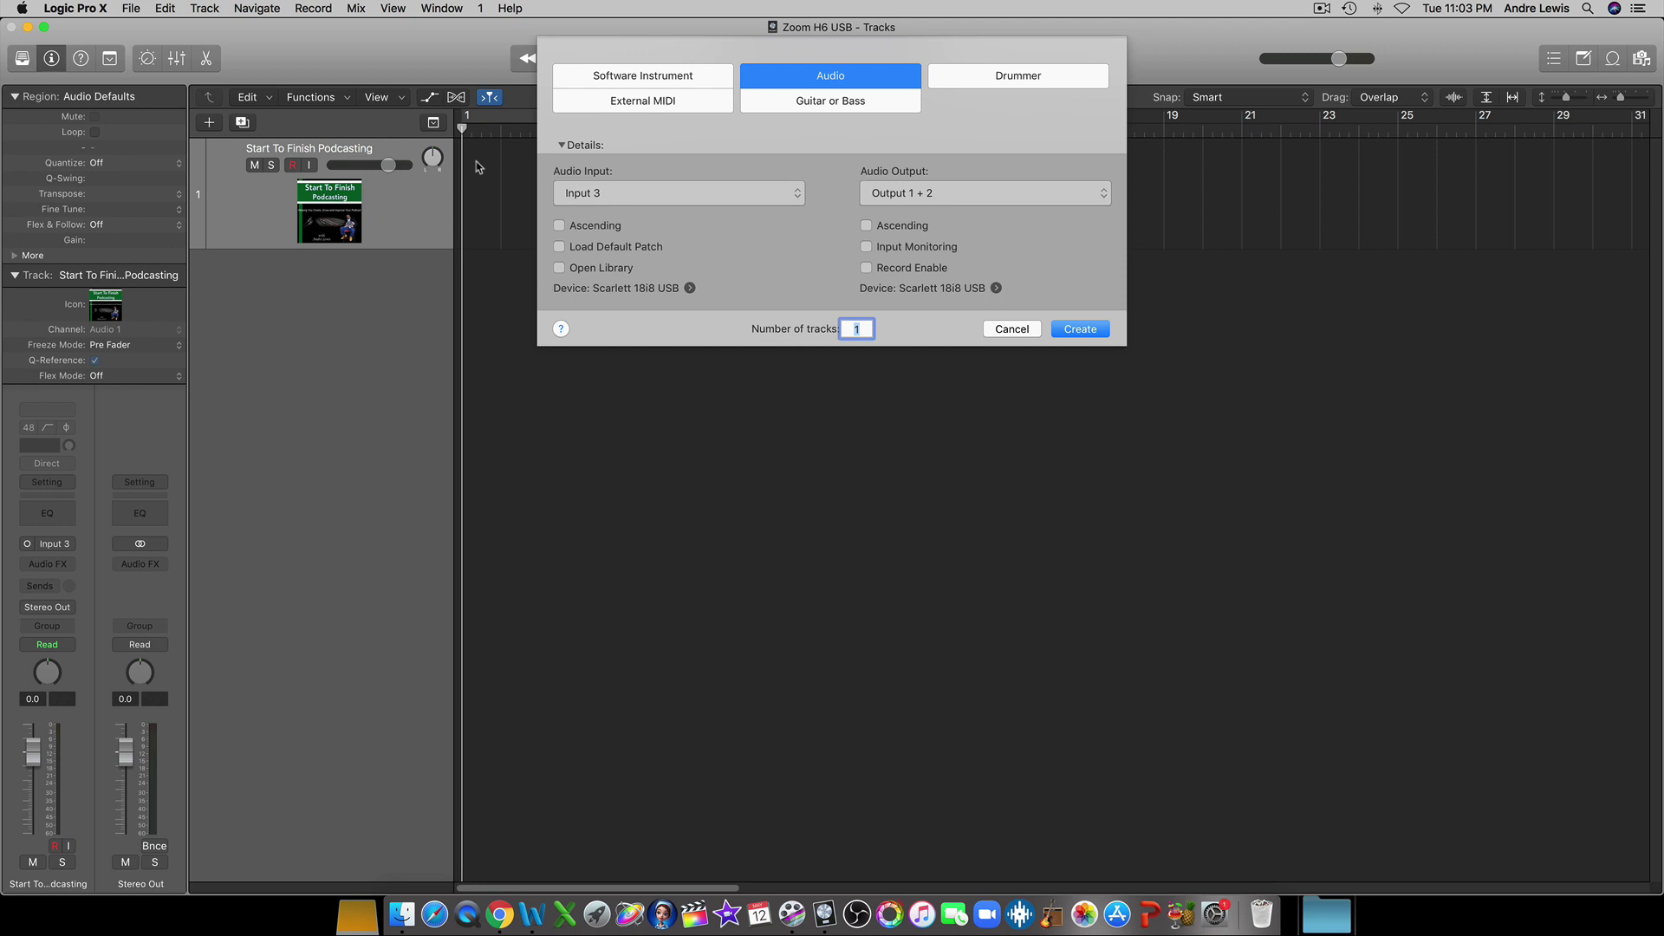
{"action": "left_click", "coordinate": [793, 194]}
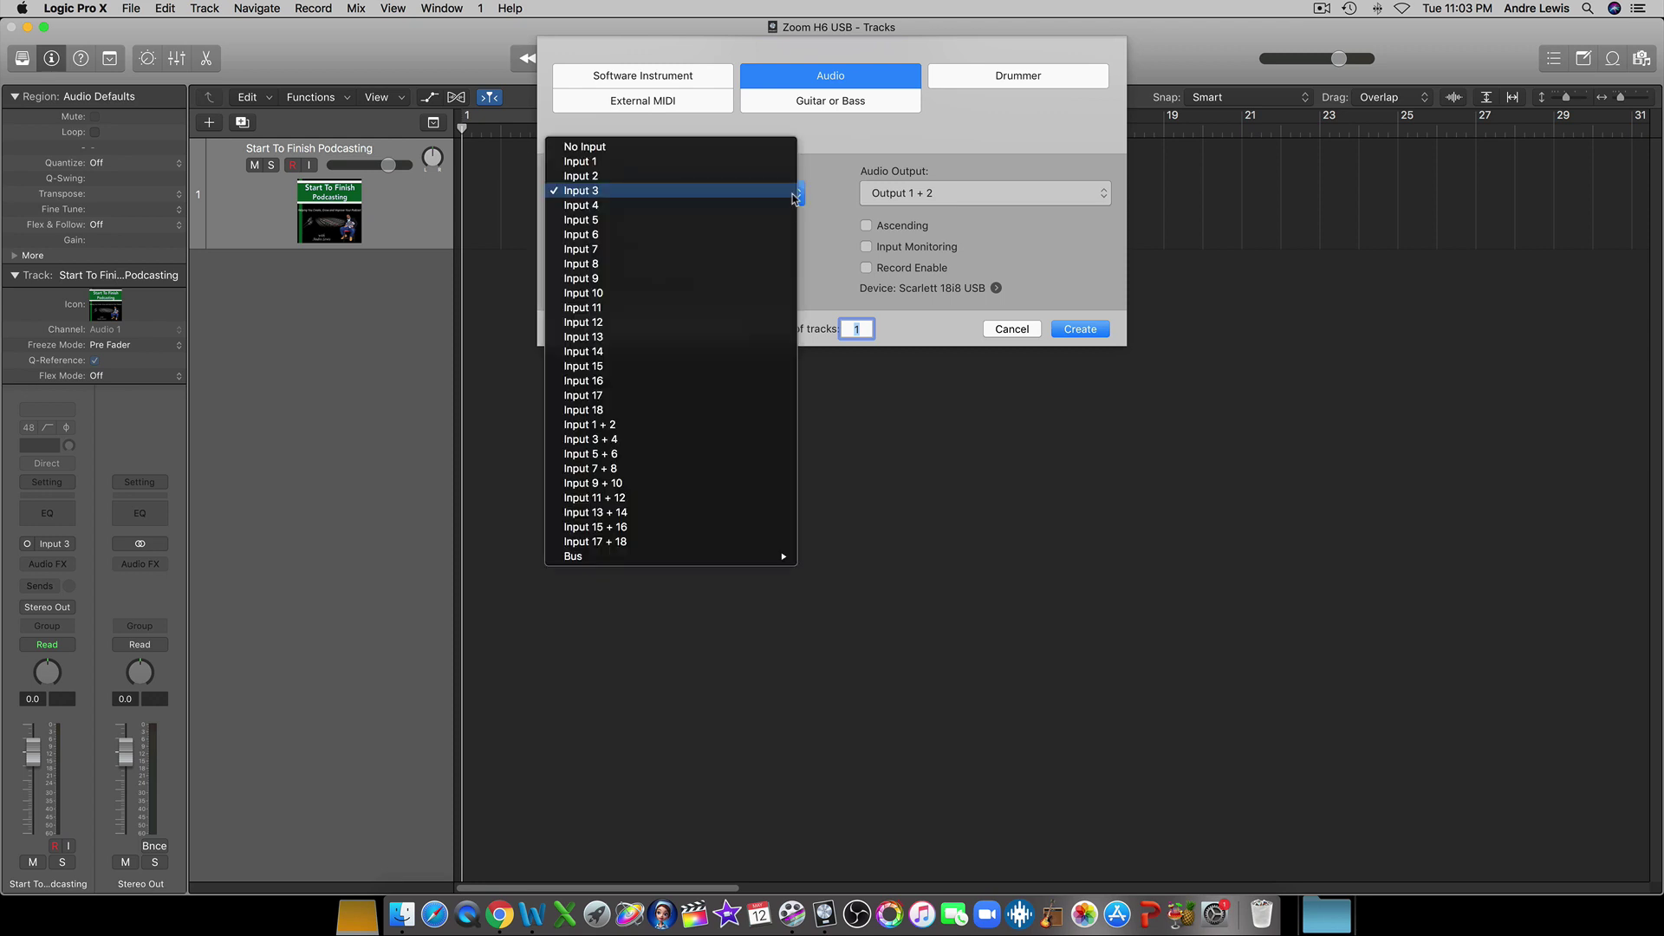
{"action": "left_click", "coordinate": [777, 165]}
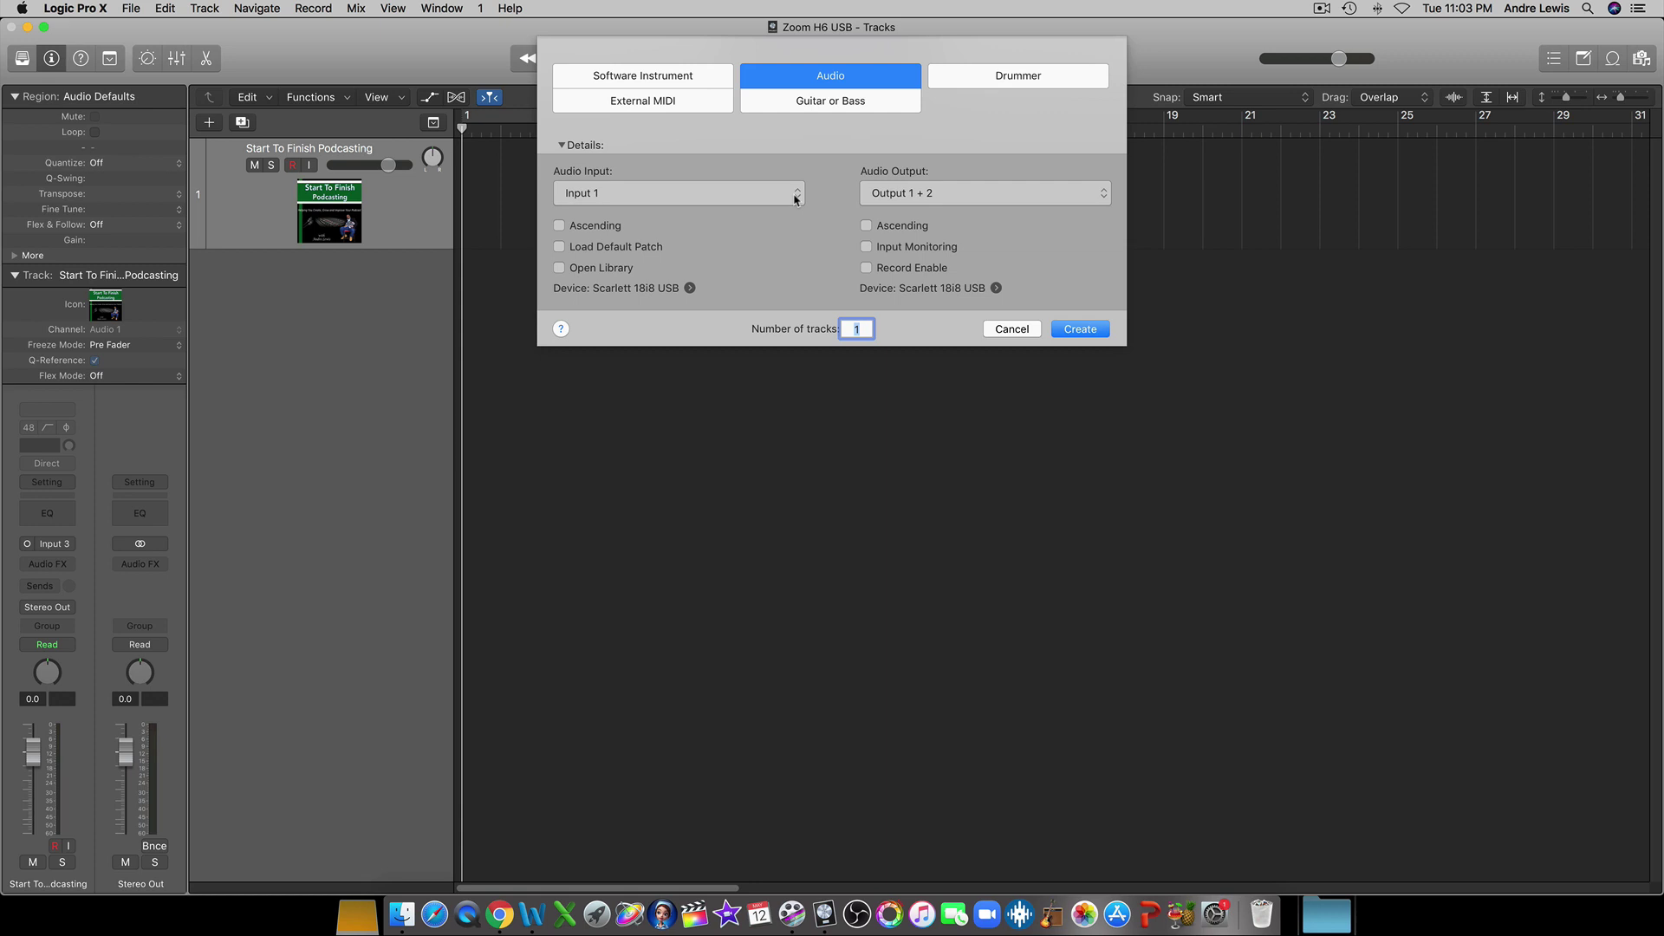
{"action": "left_click", "coordinate": [796, 198]}
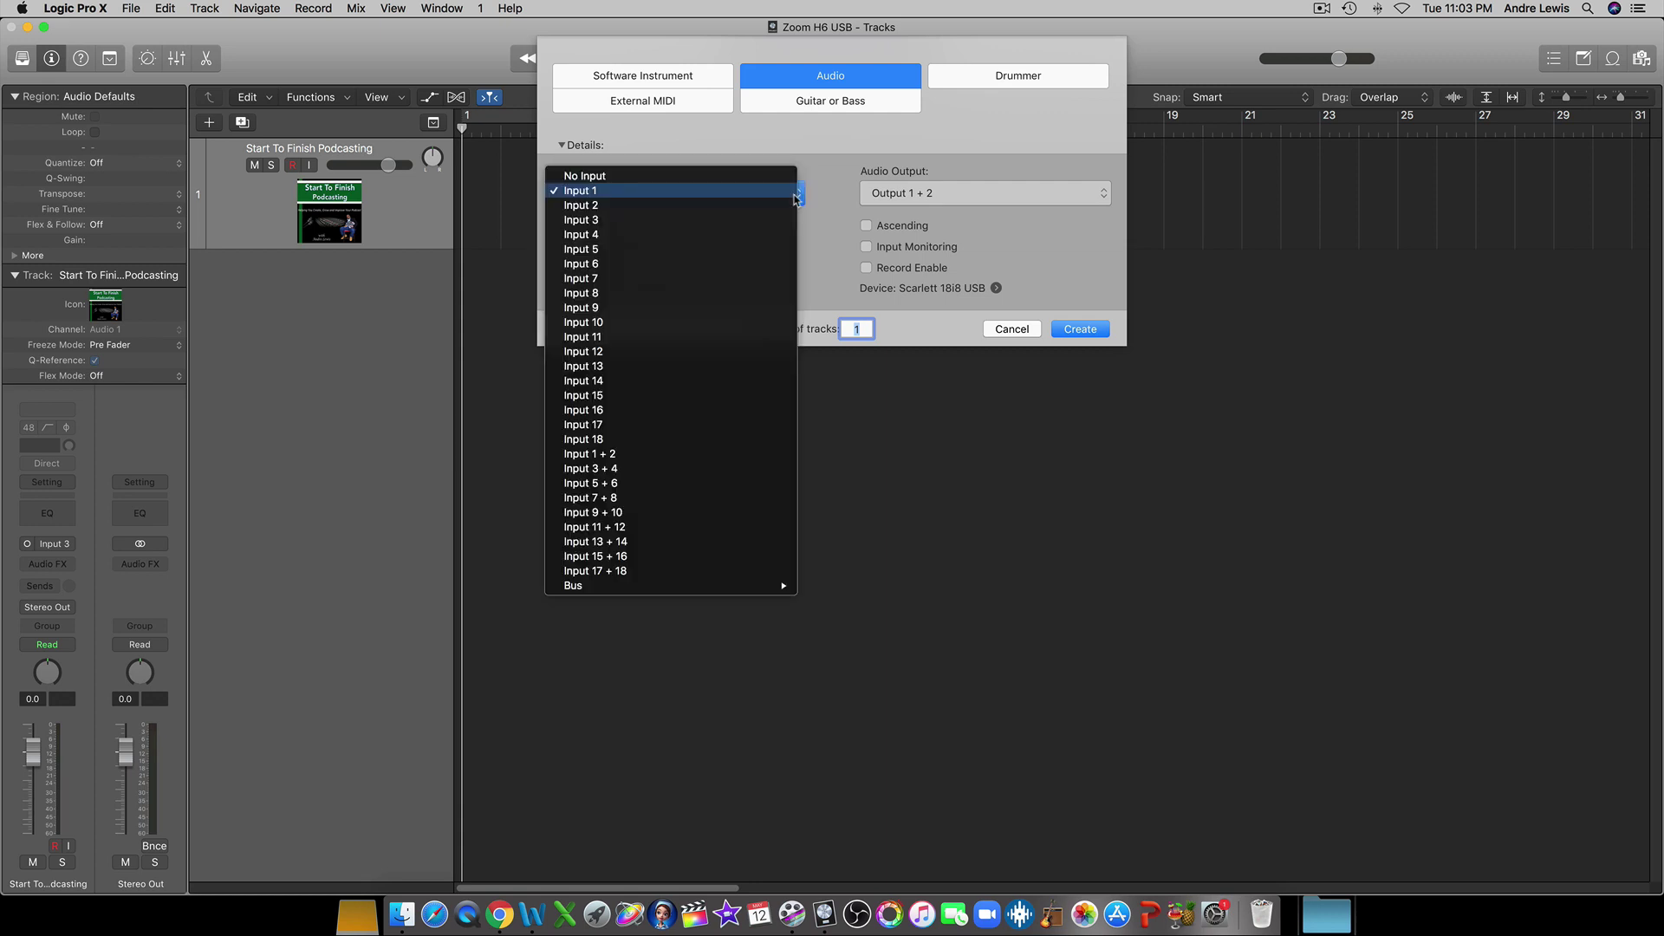
{"action": "left_click", "coordinate": [791, 206]}
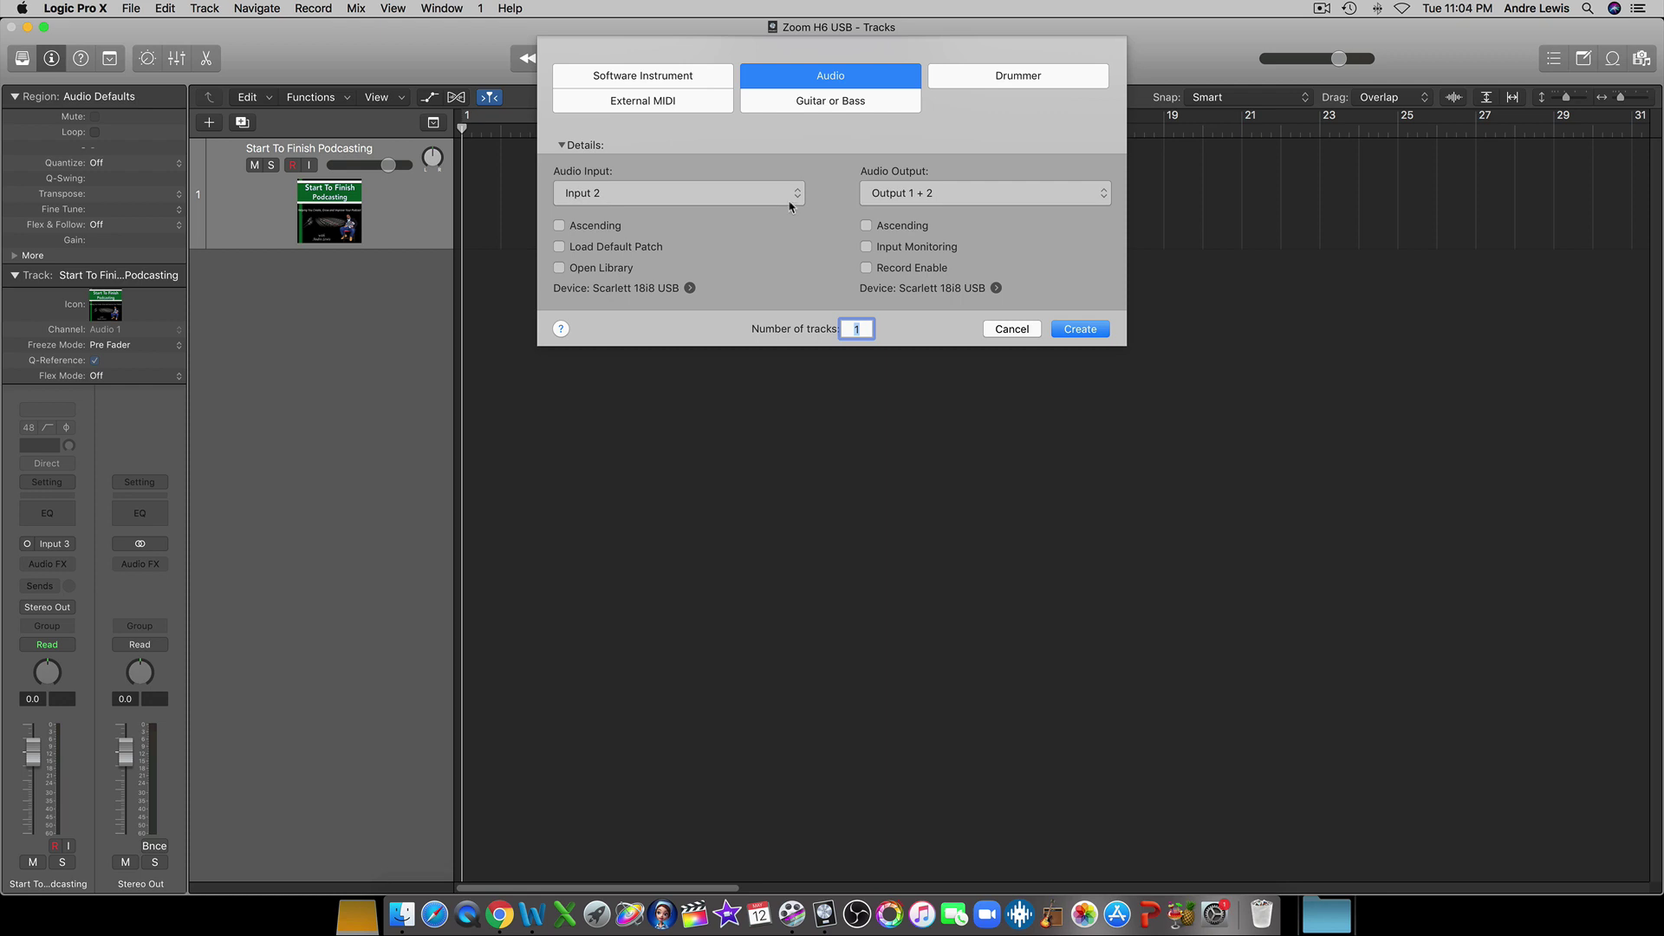
{"action": "left_click", "coordinate": [791, 206]}
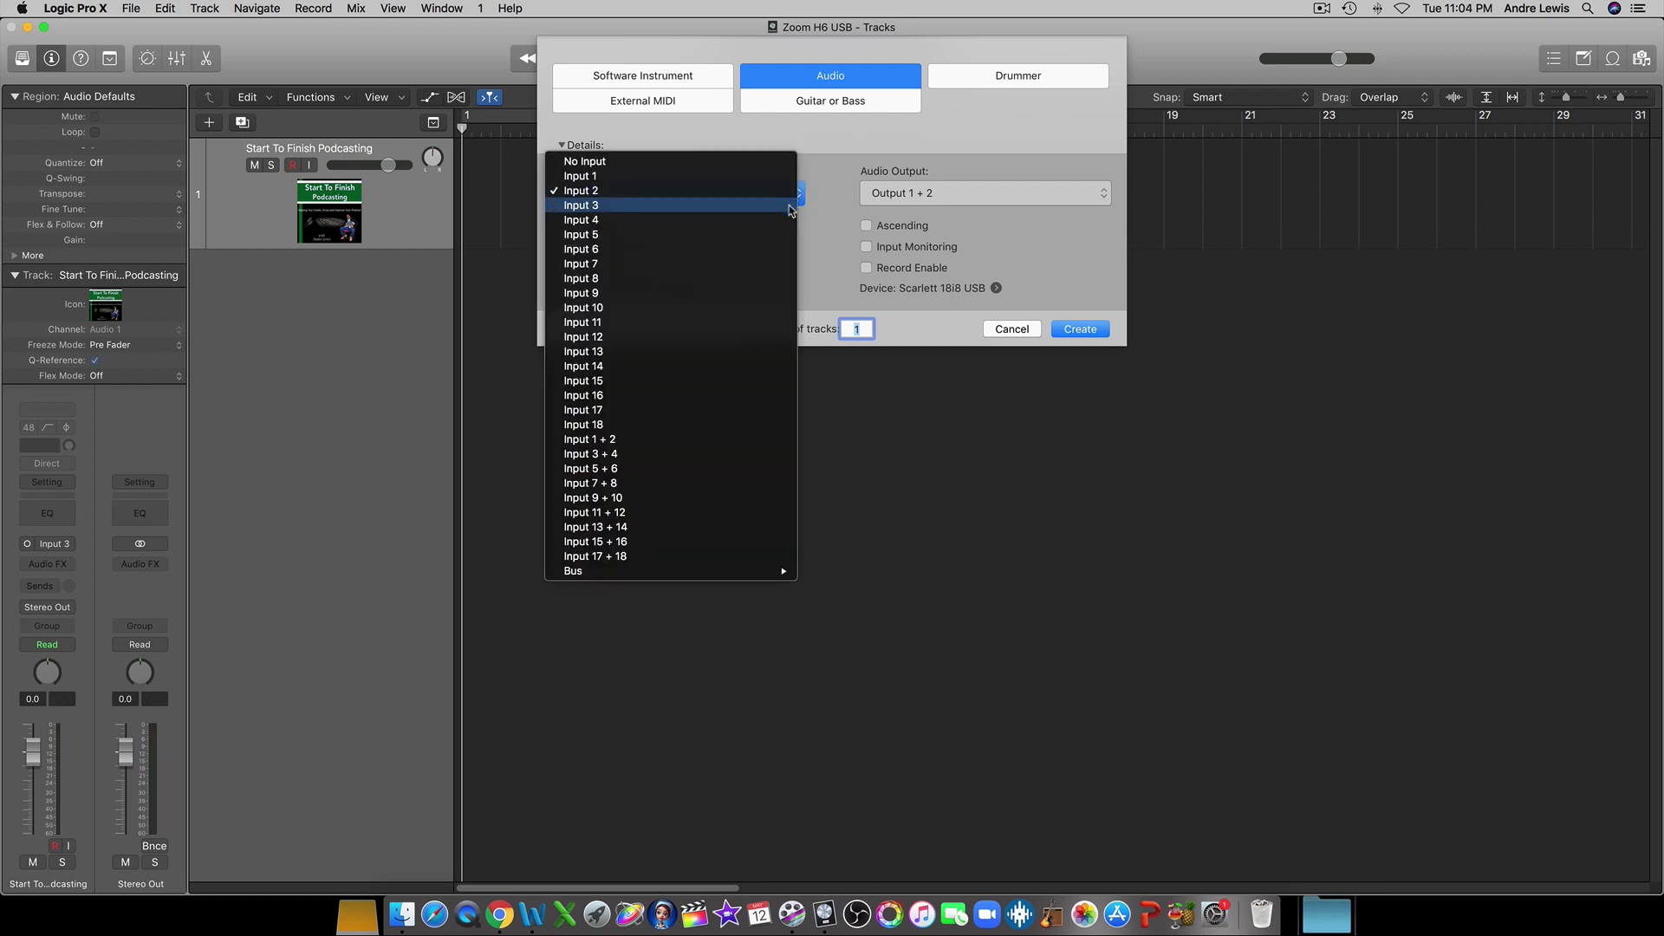
{"action": "left_click", "coordinate": [791, 208]}
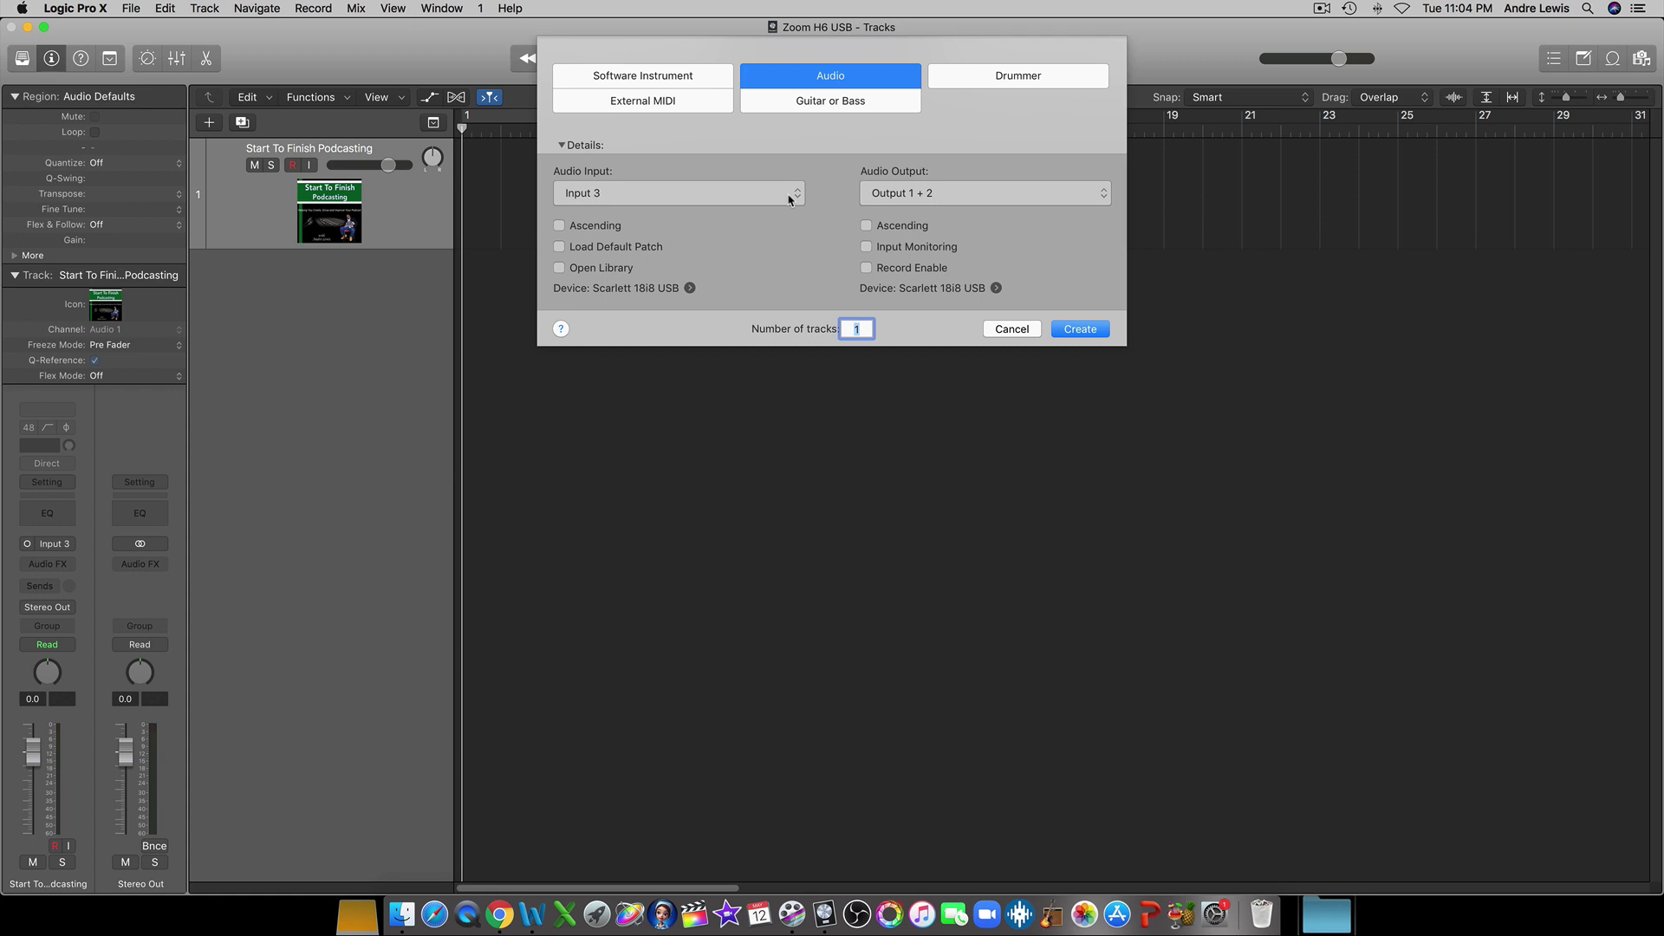
{"action": "left_click", "coordinate": [796, 196]}
{"action": "left_click", "coordinate": [799, 197]}
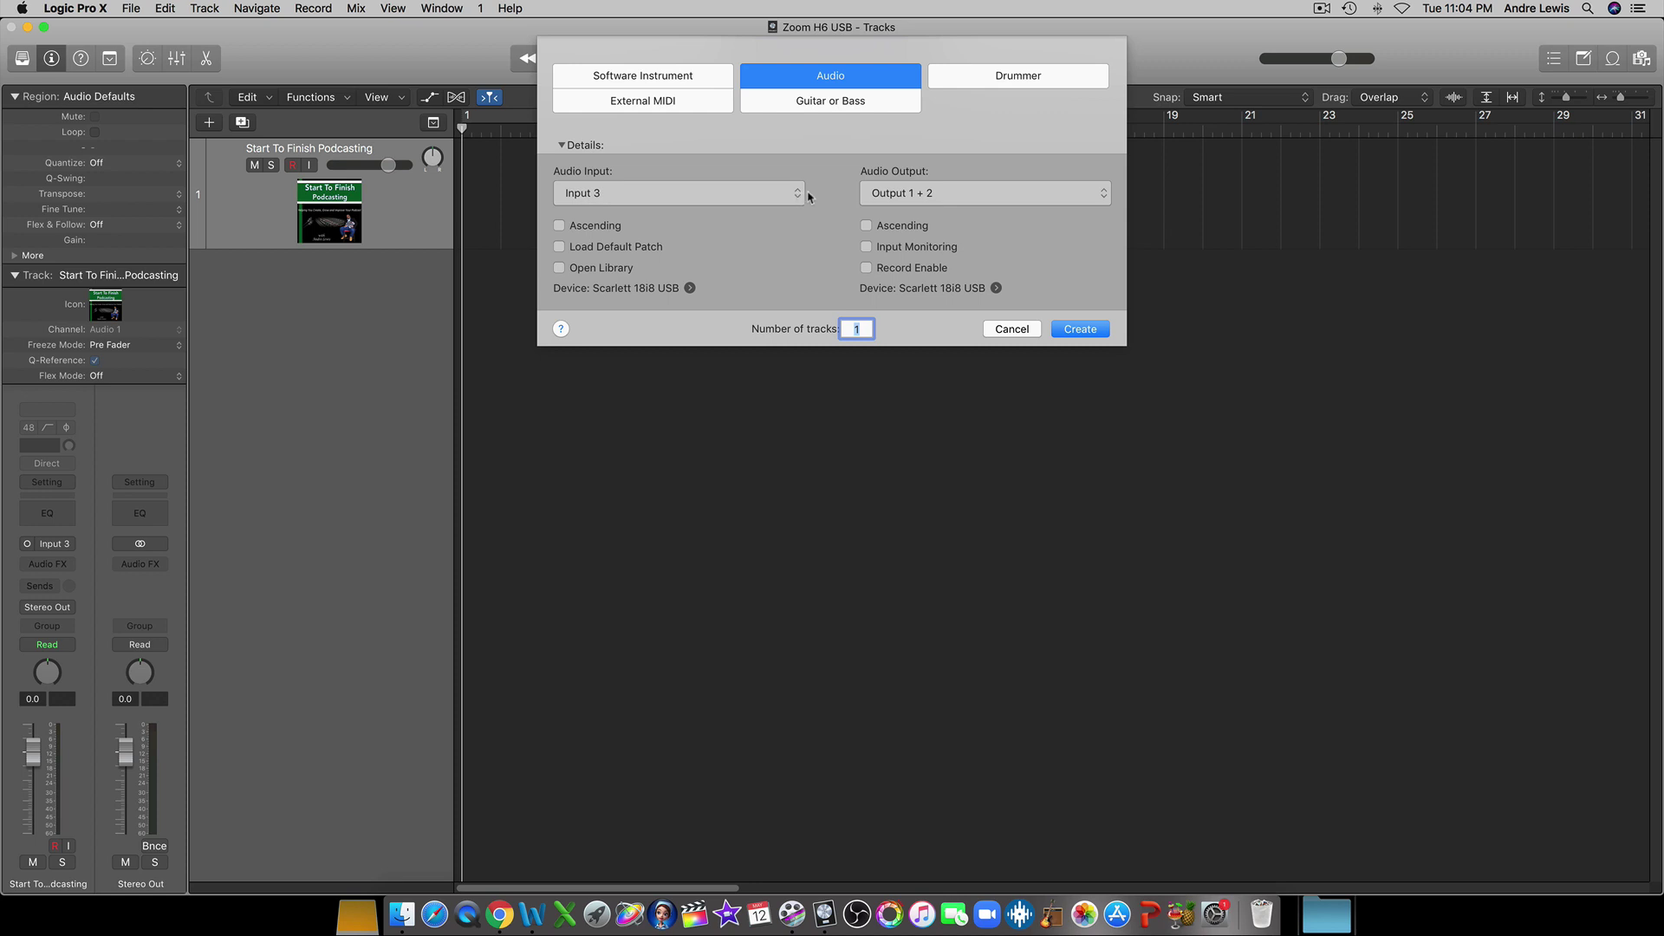
Set the audio preferences' input device to H6 and apply the change
{"action": "left_click", "coordinate": [689, 290]}
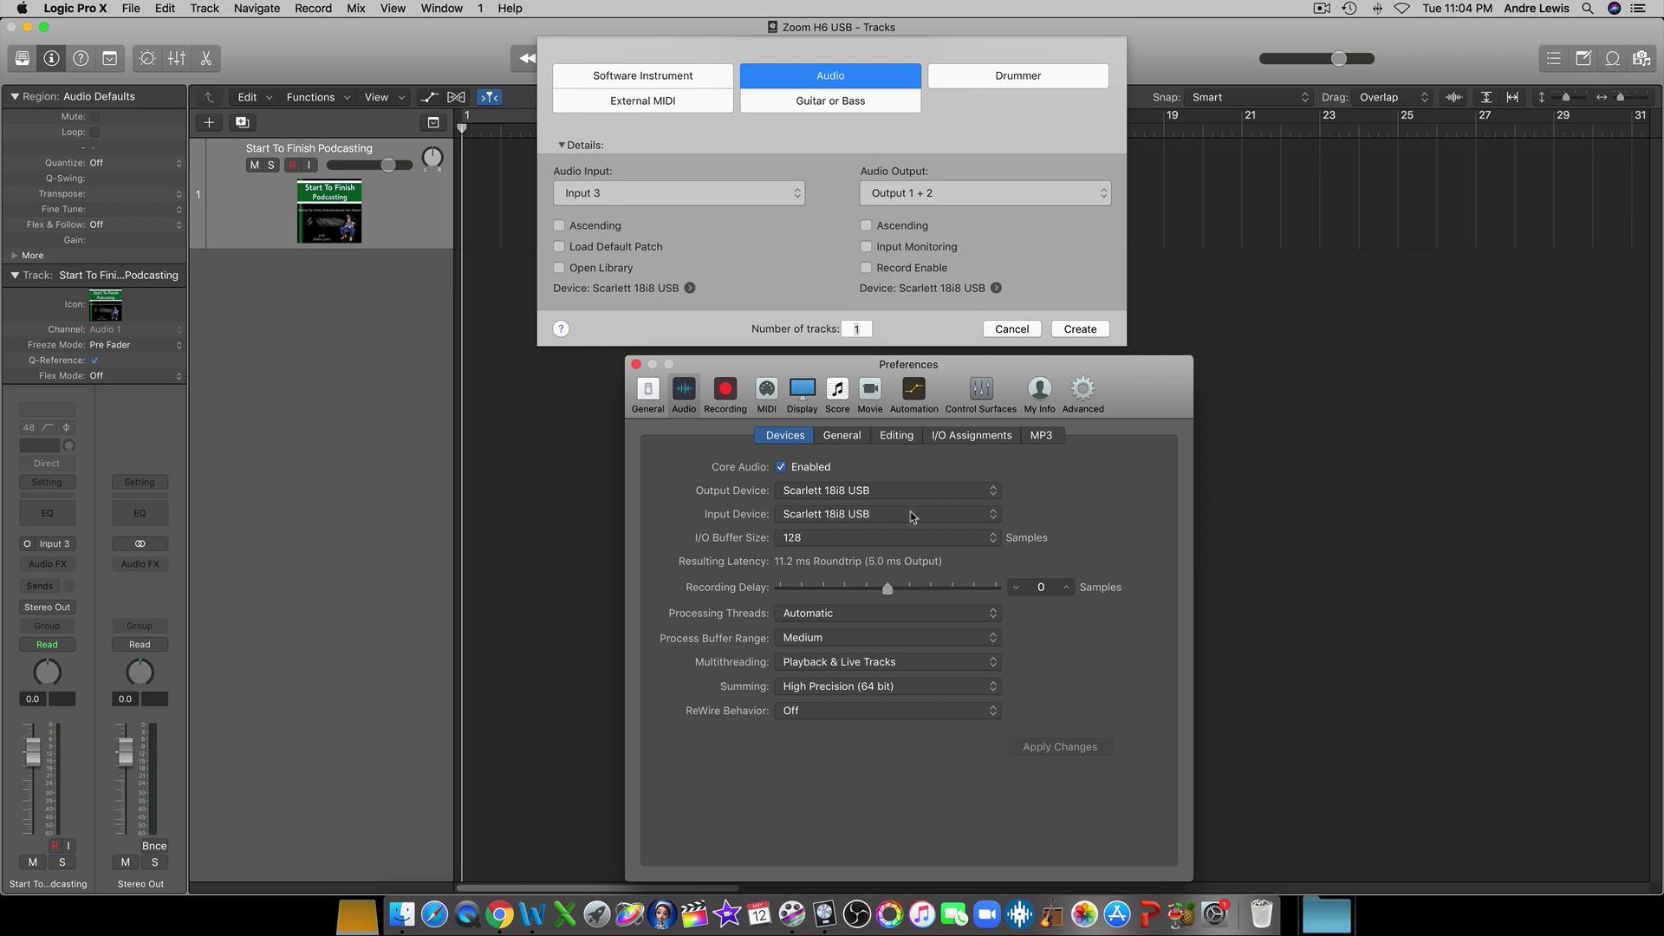
{"action": "left_click", "coordinate": [992, 517]}
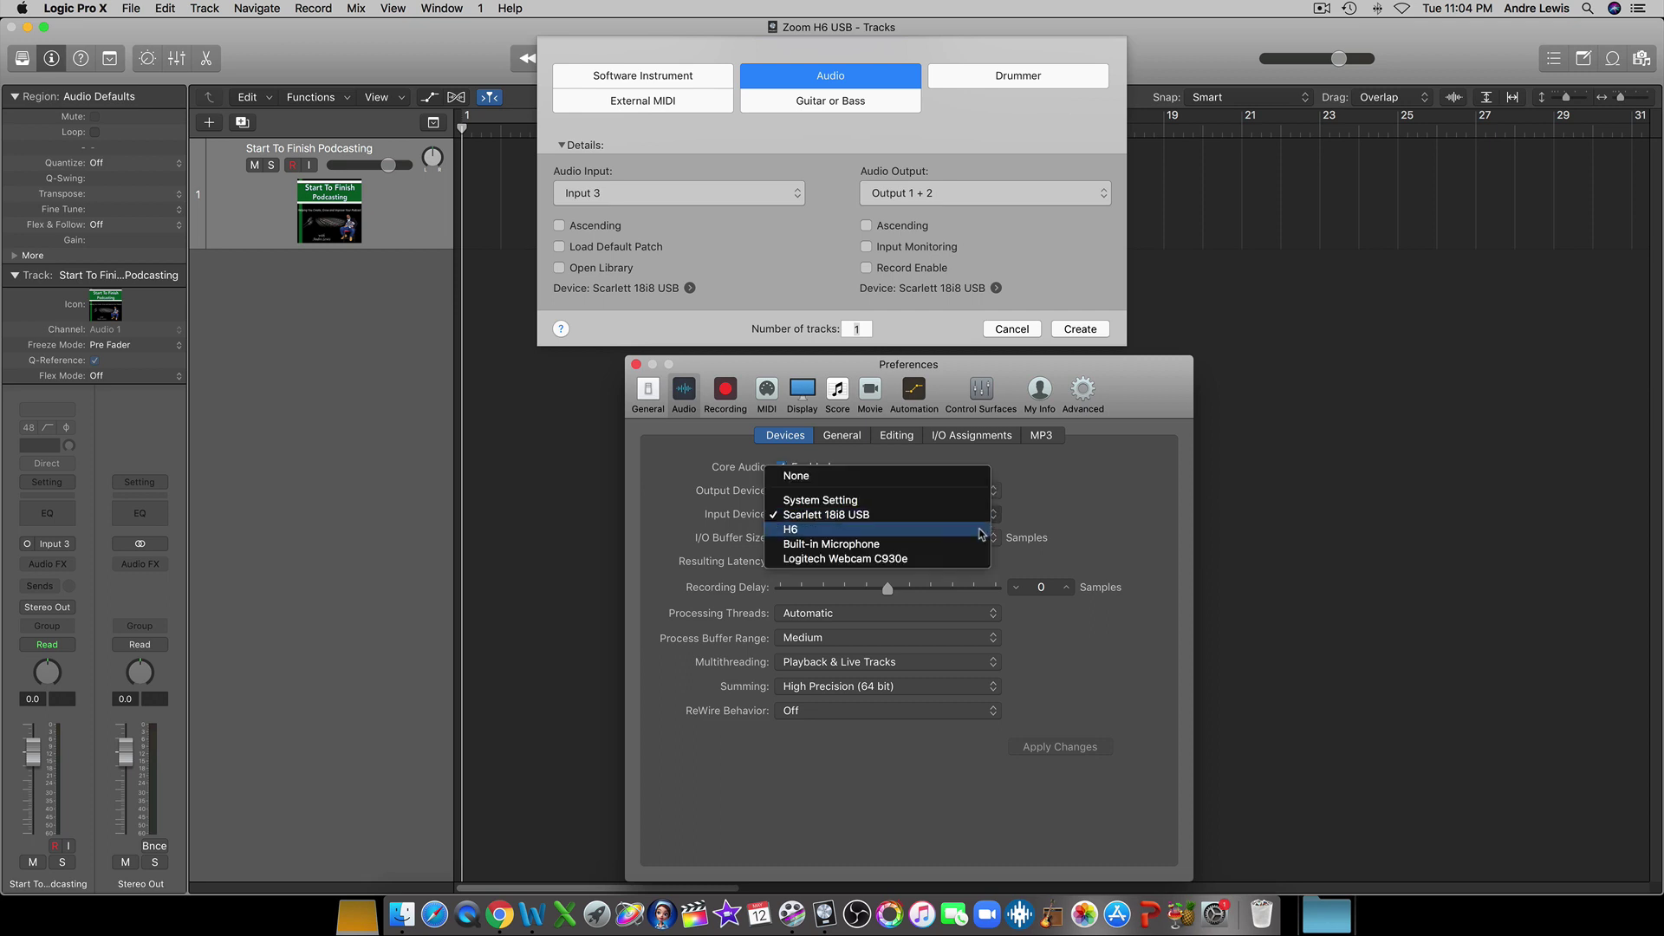
{"action": "left_click", "coordinate": [981, 531]}
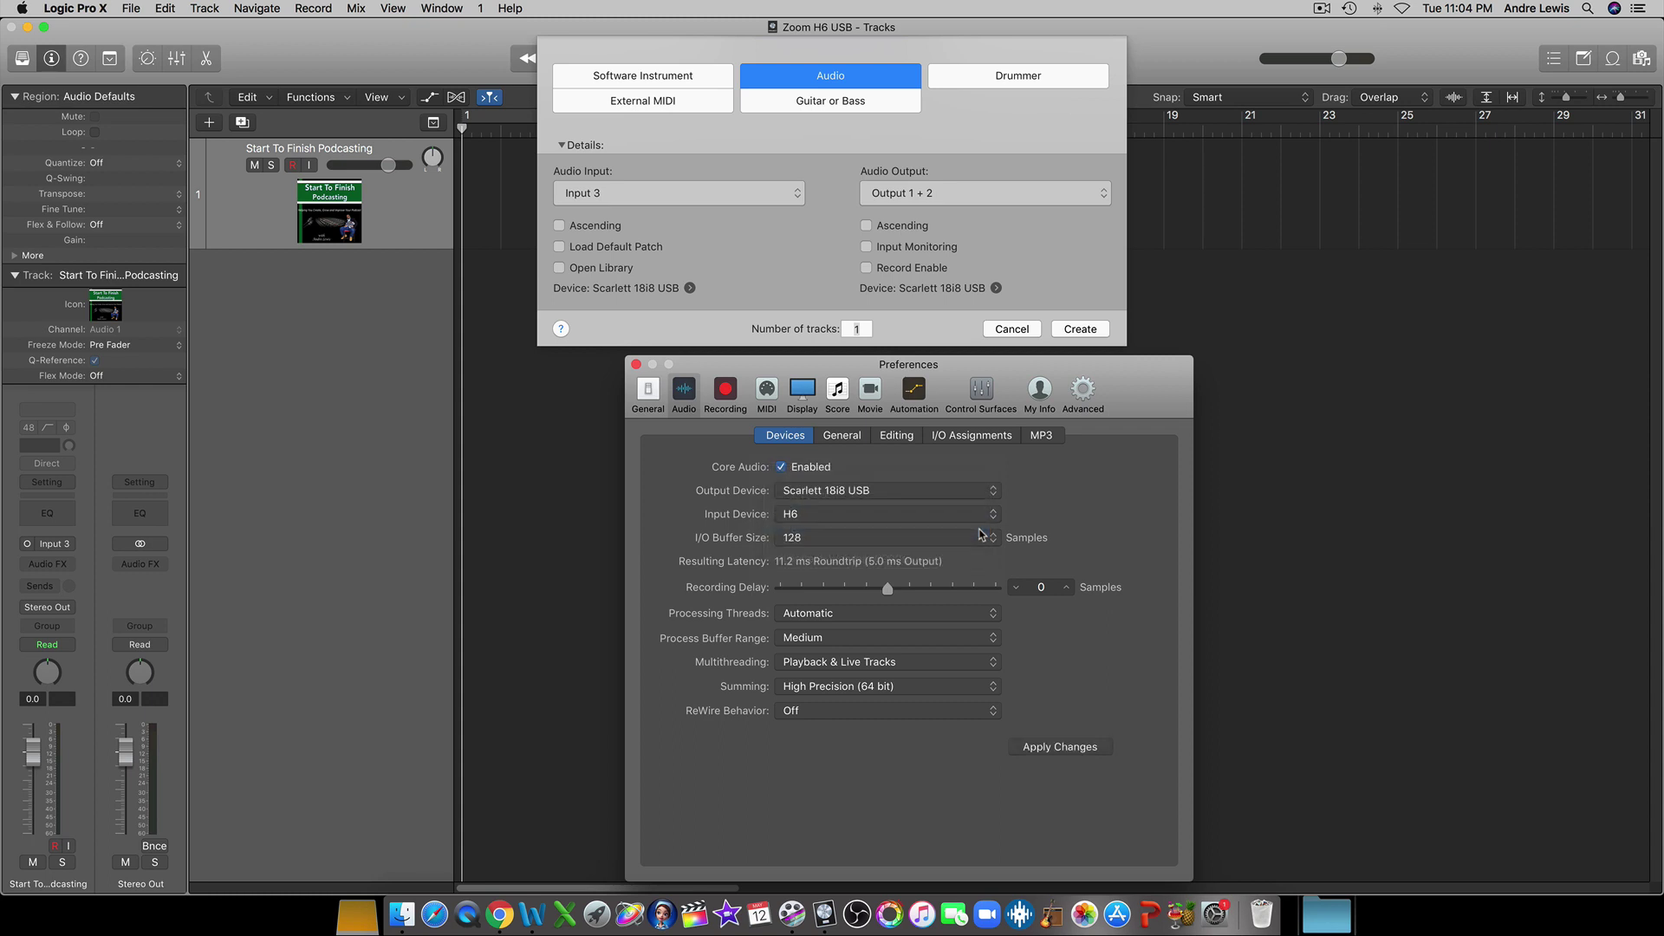
{"action": "left_click", "coordinate": [1065, 747]}
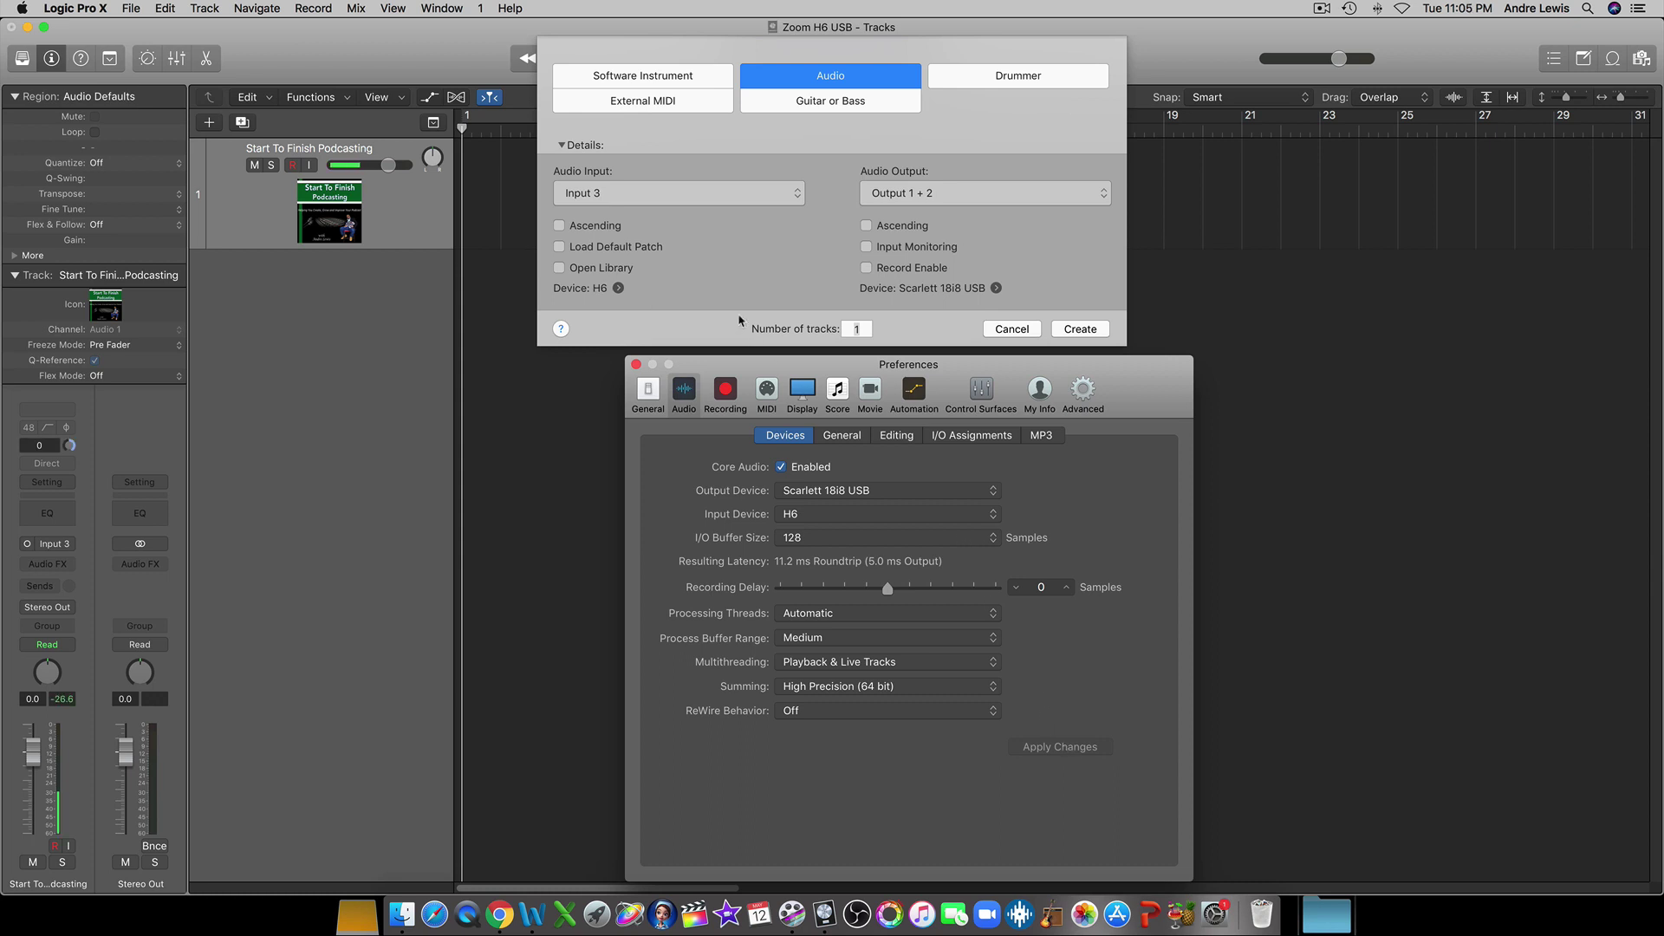
{"action": "left_click", "coordinate": [636, 365]}
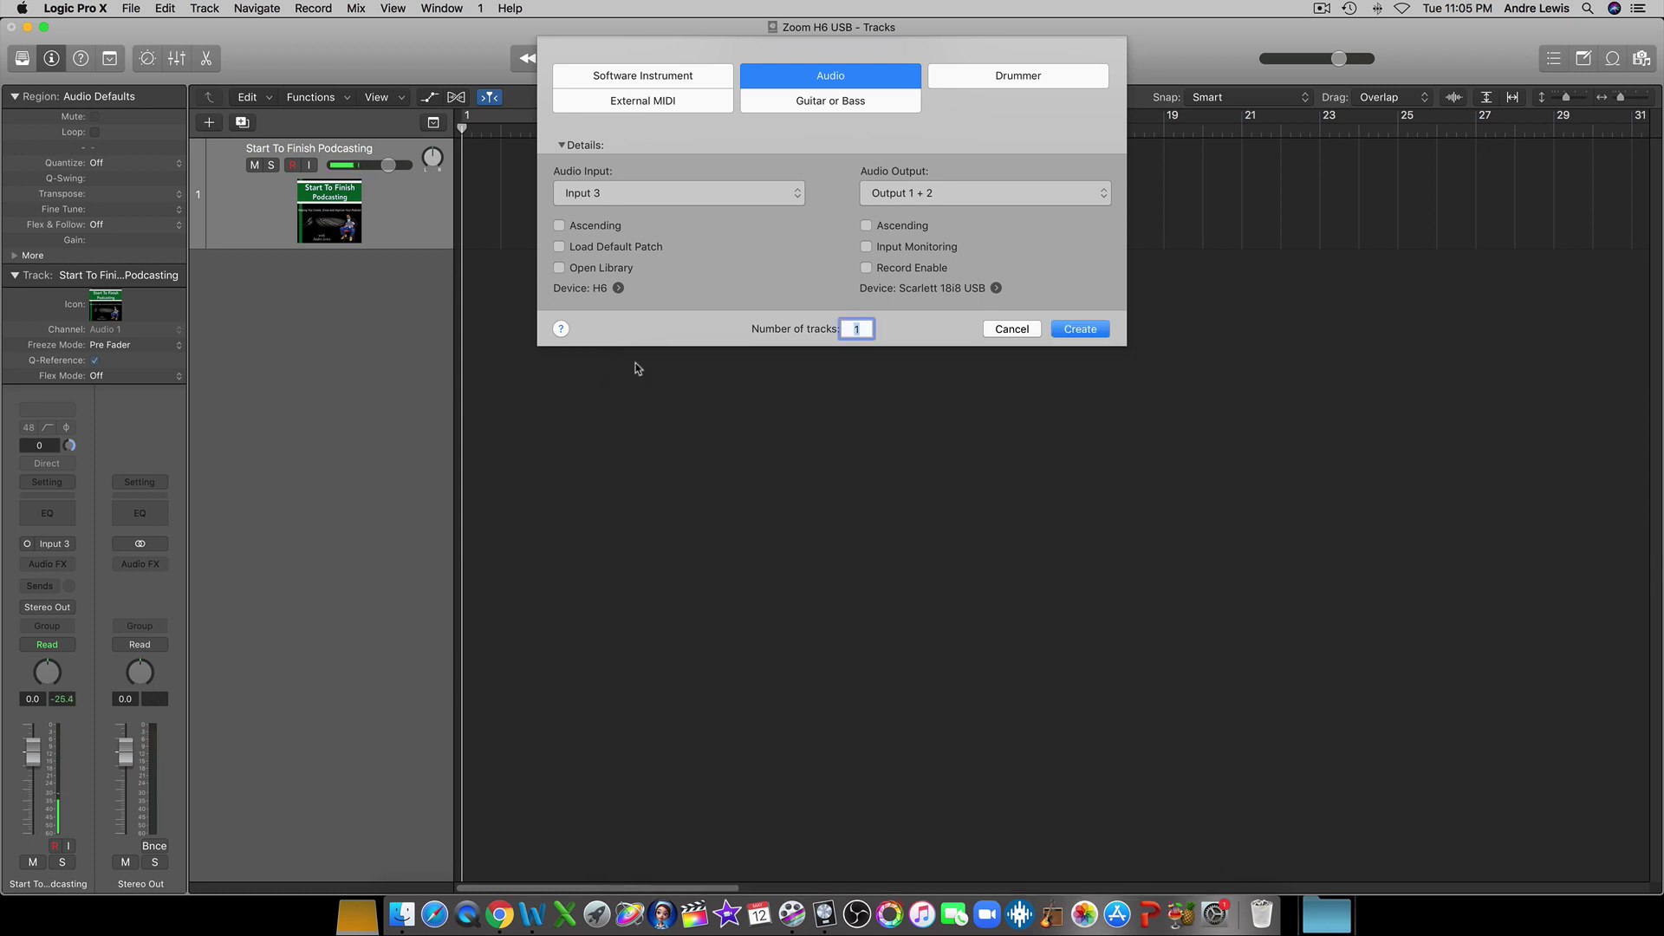
Review the output and input devices in the audio preferences, keeping H6 as the input device
{"action": "left_click", "coordinate": [99, 10]}
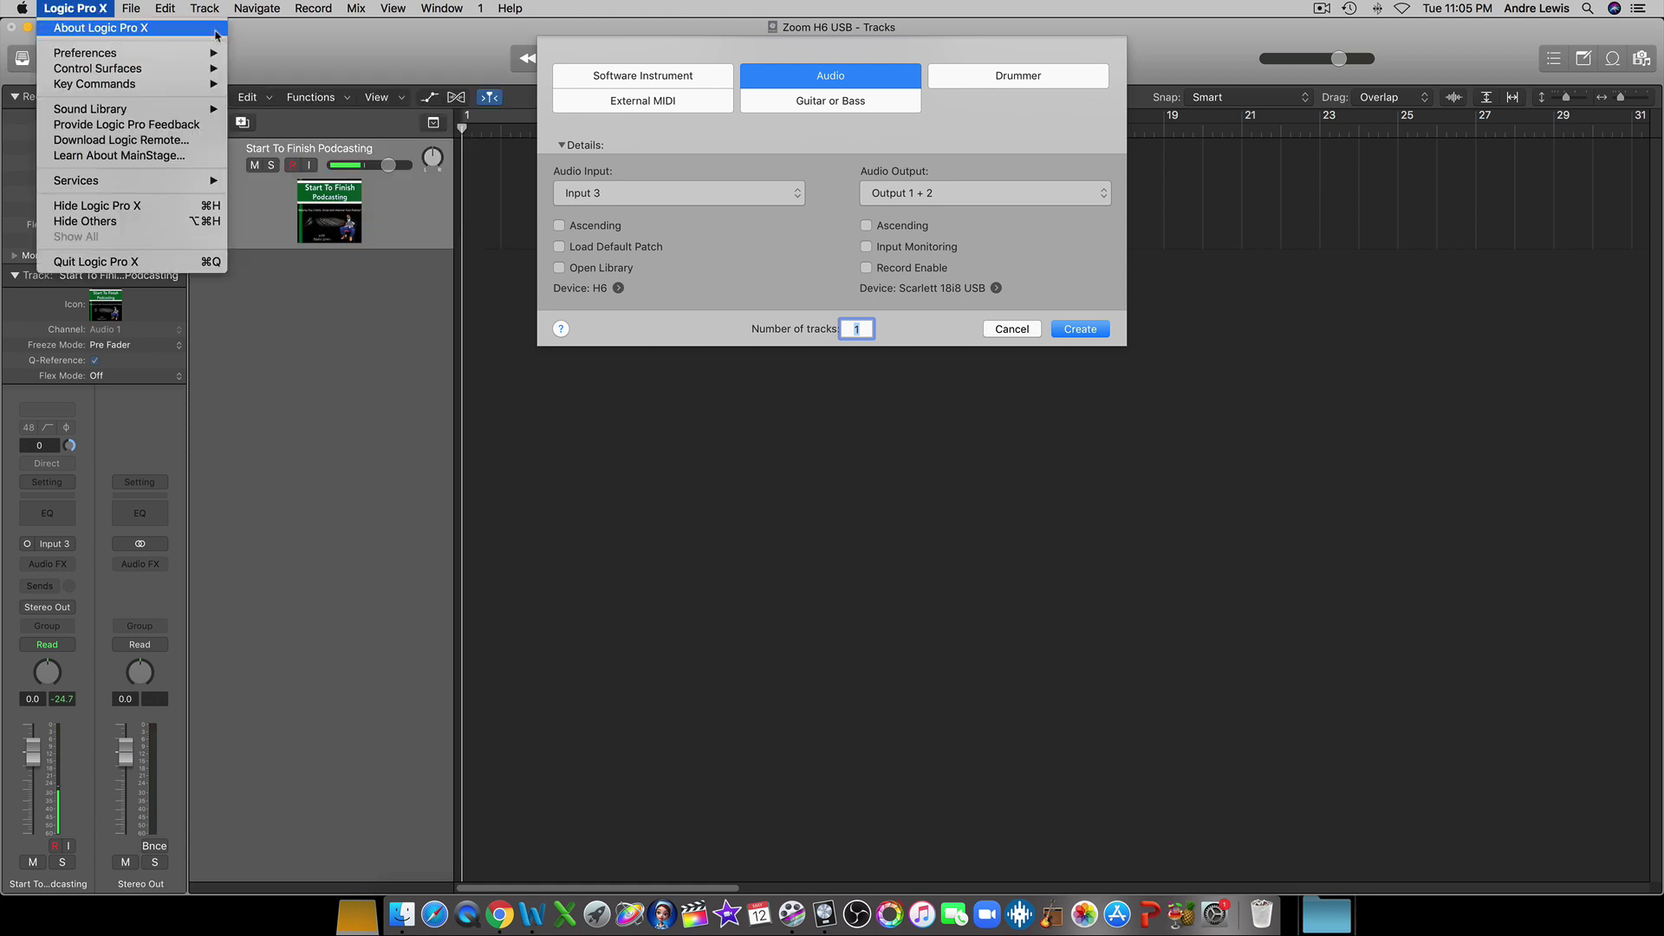
{"action": "mouse_move", "coordinate": [212, 56]}
{"action": "left_click", "coordinate": [260, 69]}
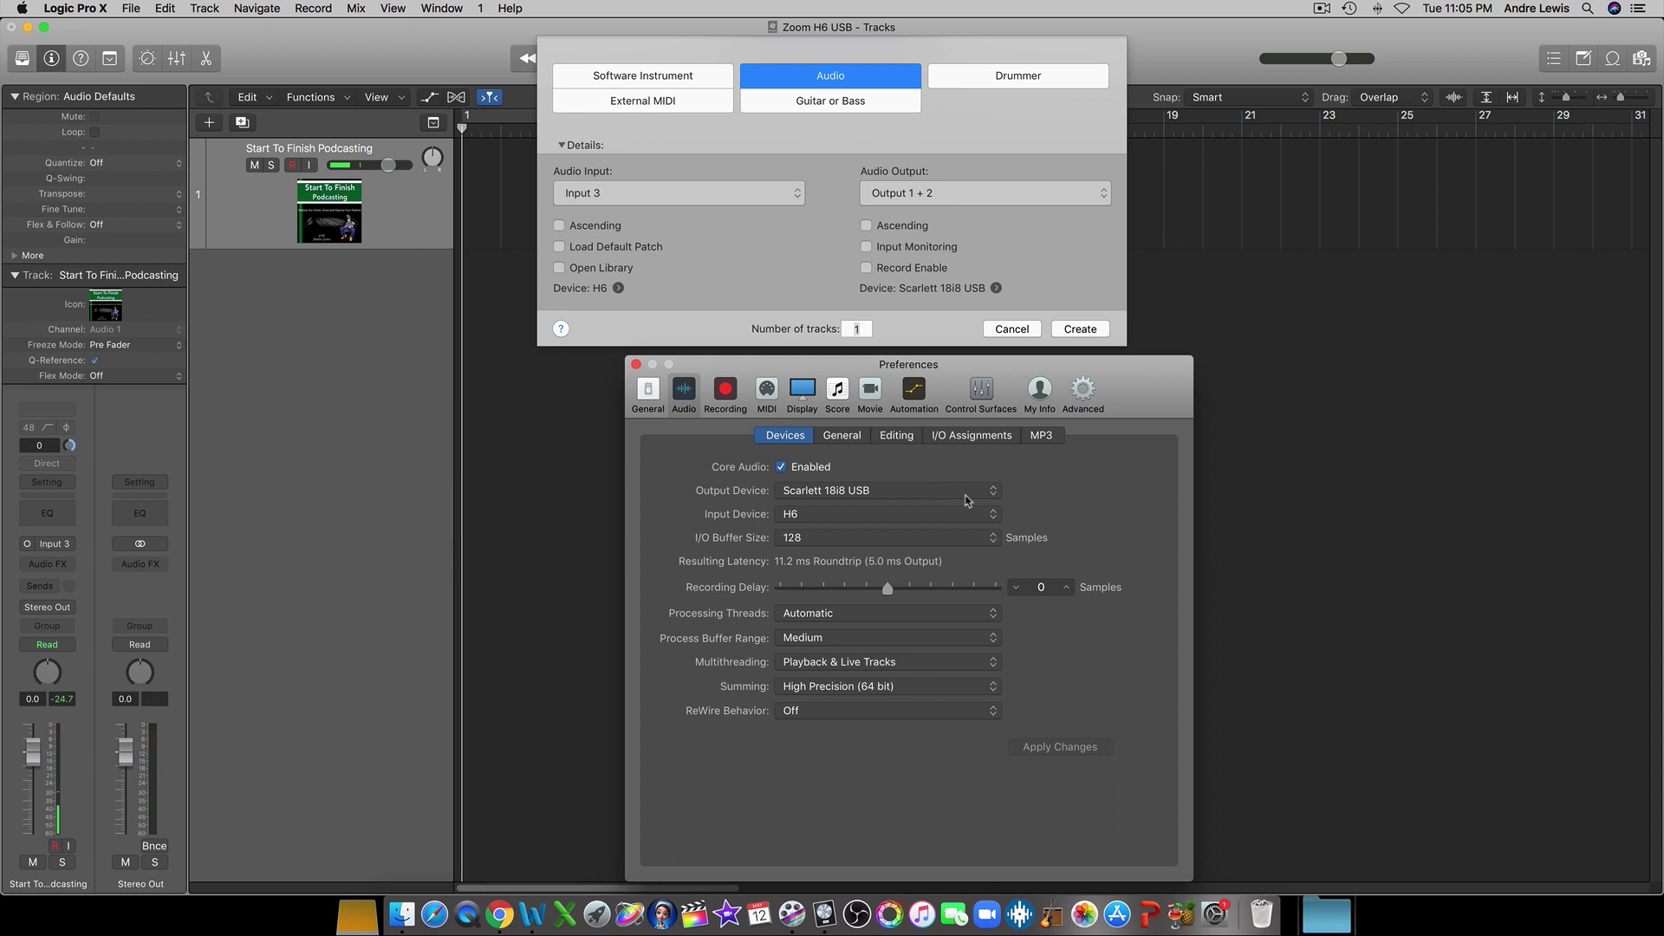
{"action": "left_click", "coordinate": [635, 364]}
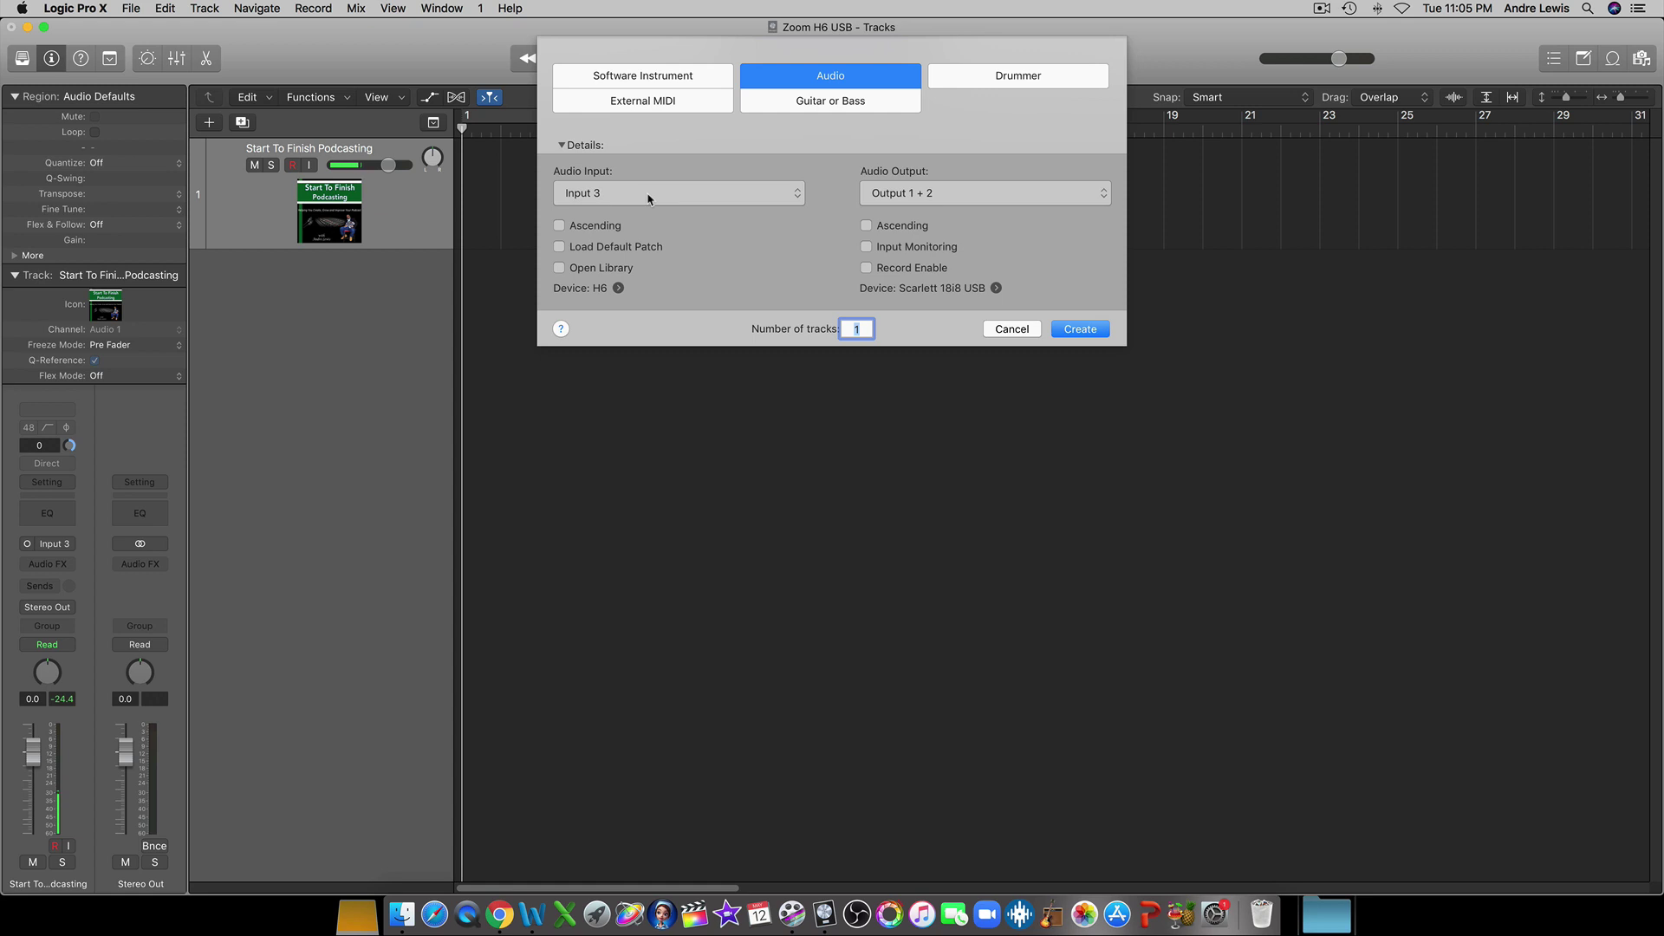
{"action": "left_click", "coordinate": [619, 289]}
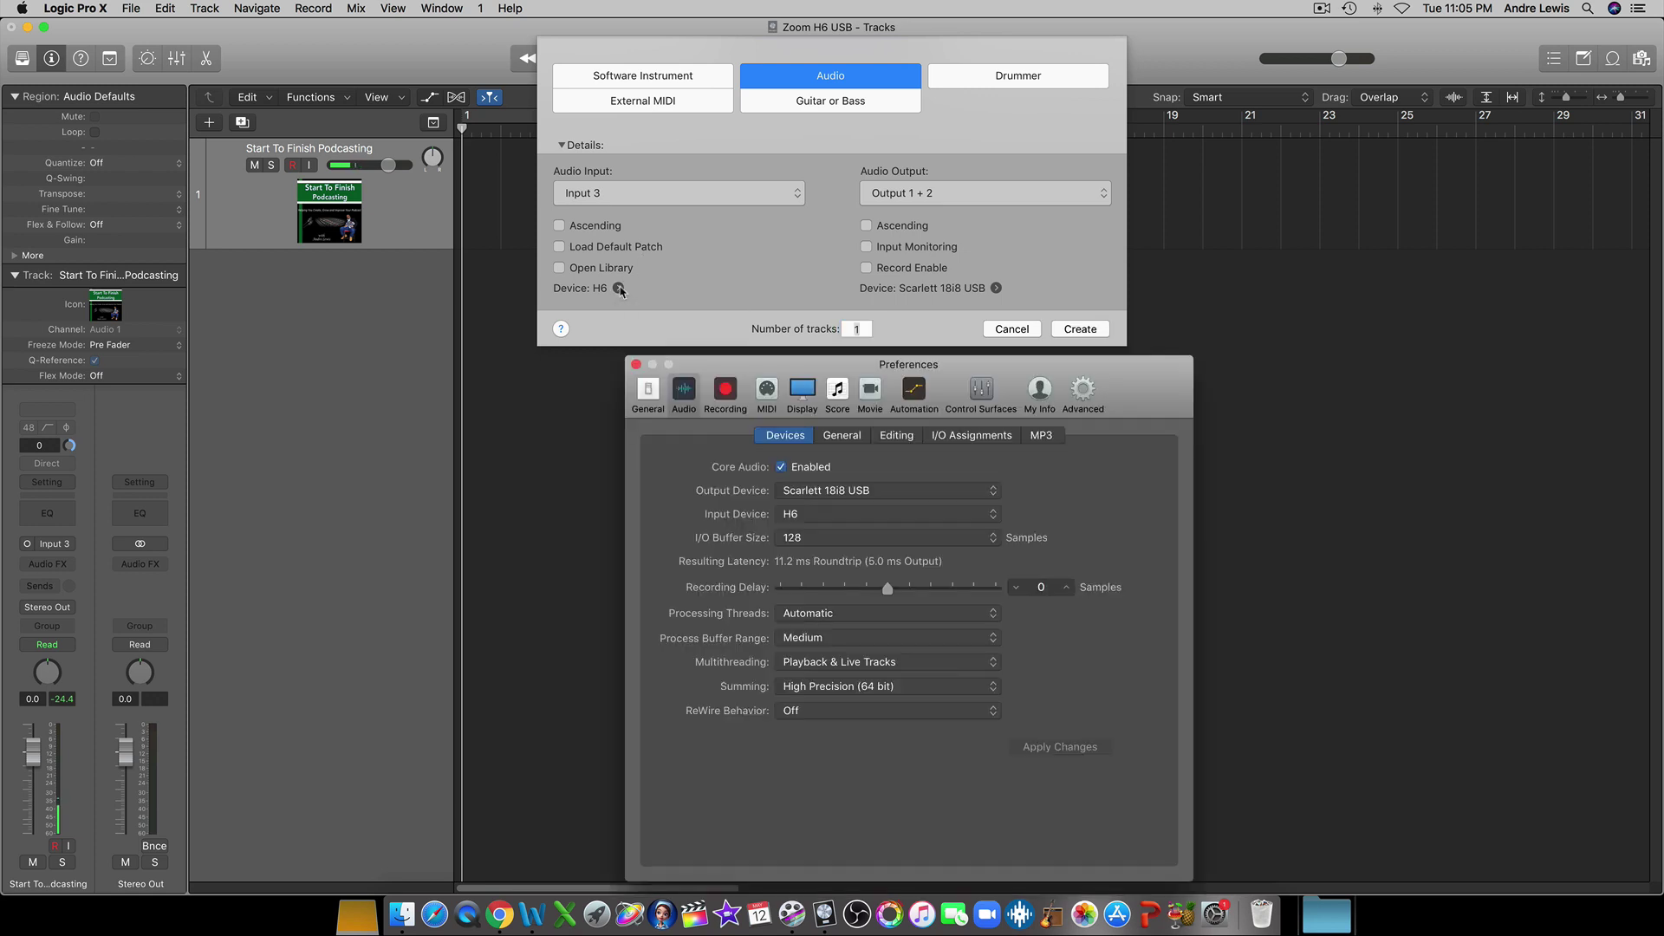
{"action": "left_click", "coordinate": [992, 515]}
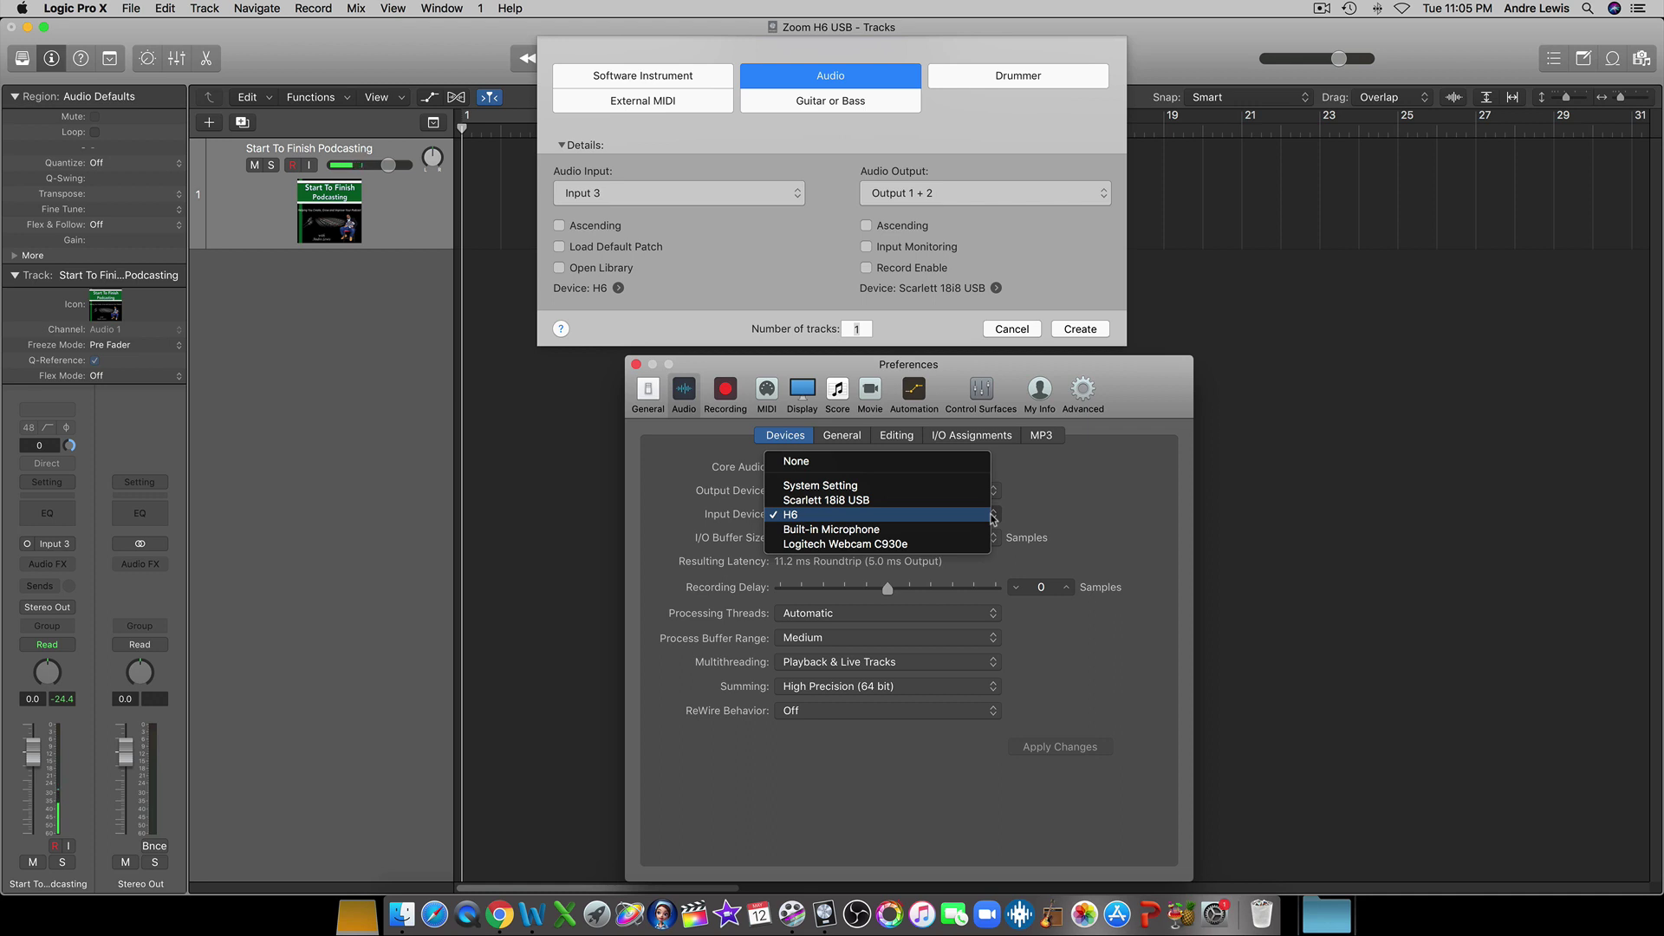
{"action": "left_click", "coordinate": [924, 517]}
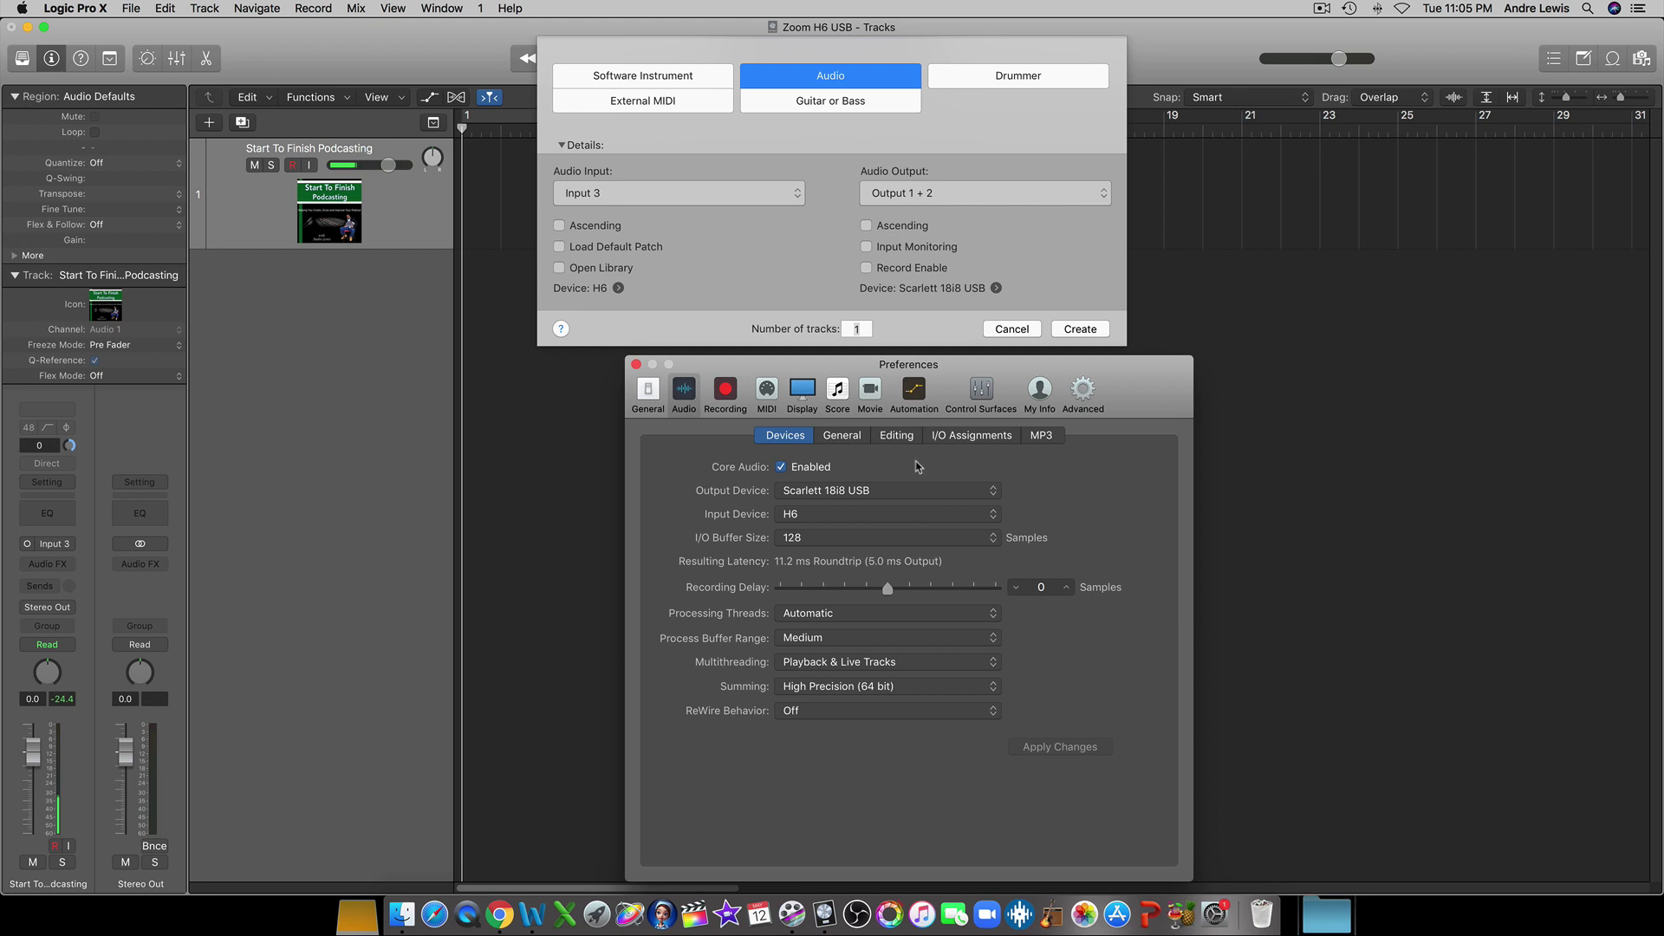
Route the new track's audio output to Output 1 + 2 and create the single track
{"action": "left_click", "coordinate": [910, 194]}
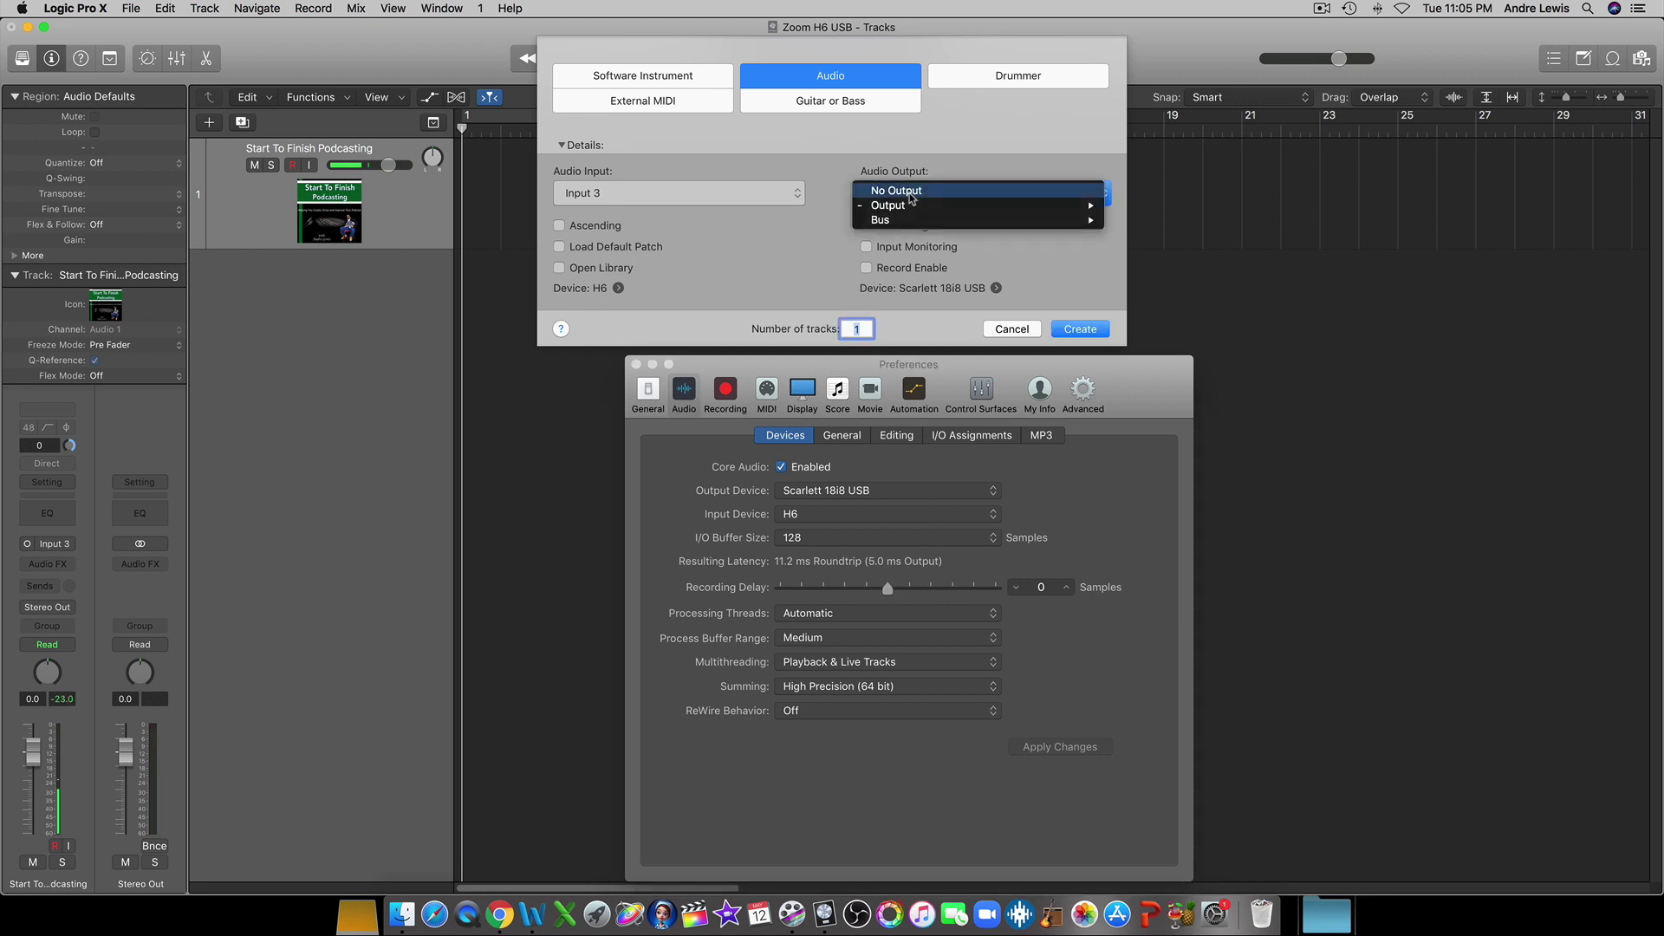
{"action": "mouse_move", "coordinate": [917, 208]}
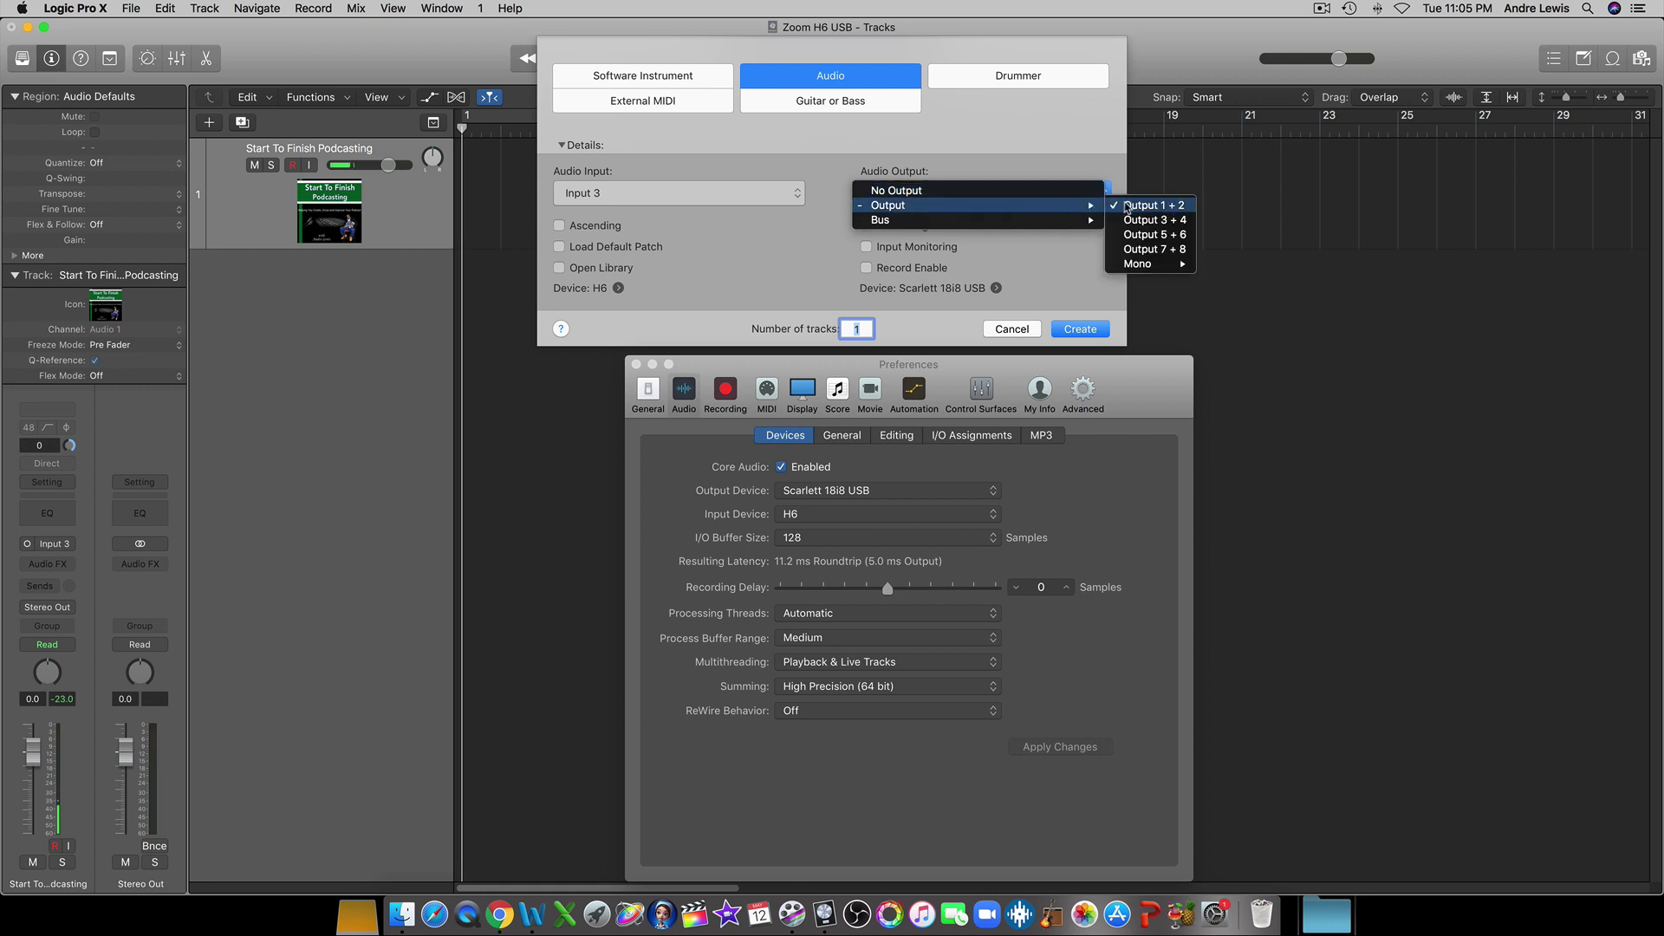
{"action": "left_click", "coordinate": [1124, 207]}
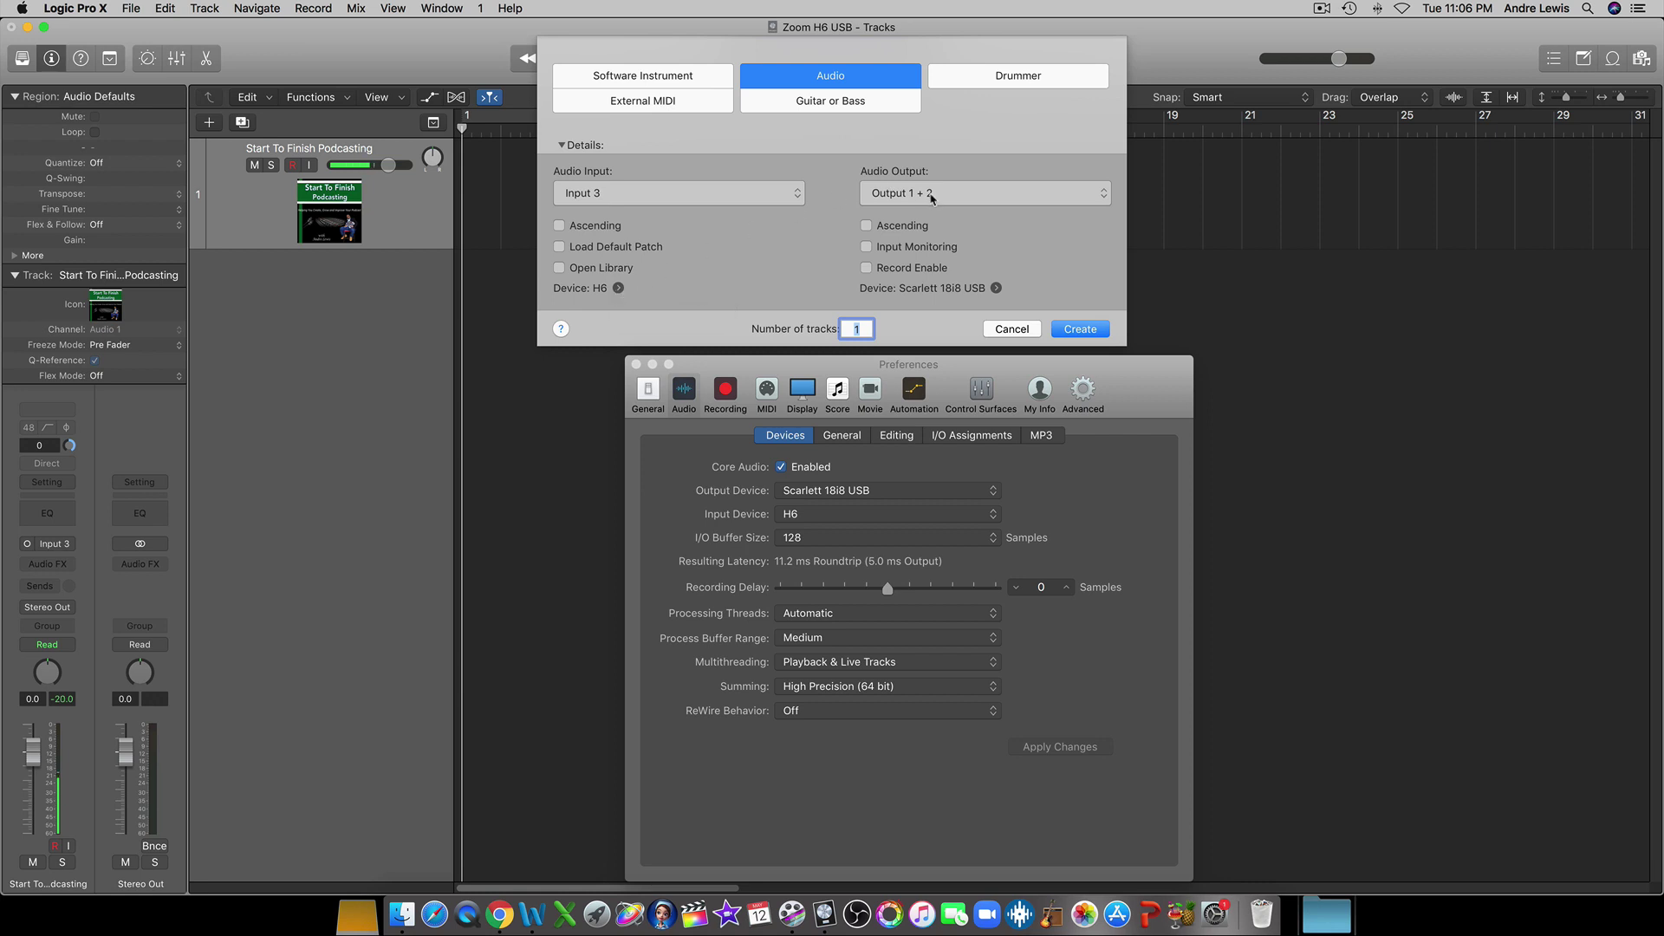
{"action": "left_click", "coordinate": [1075, 329]}
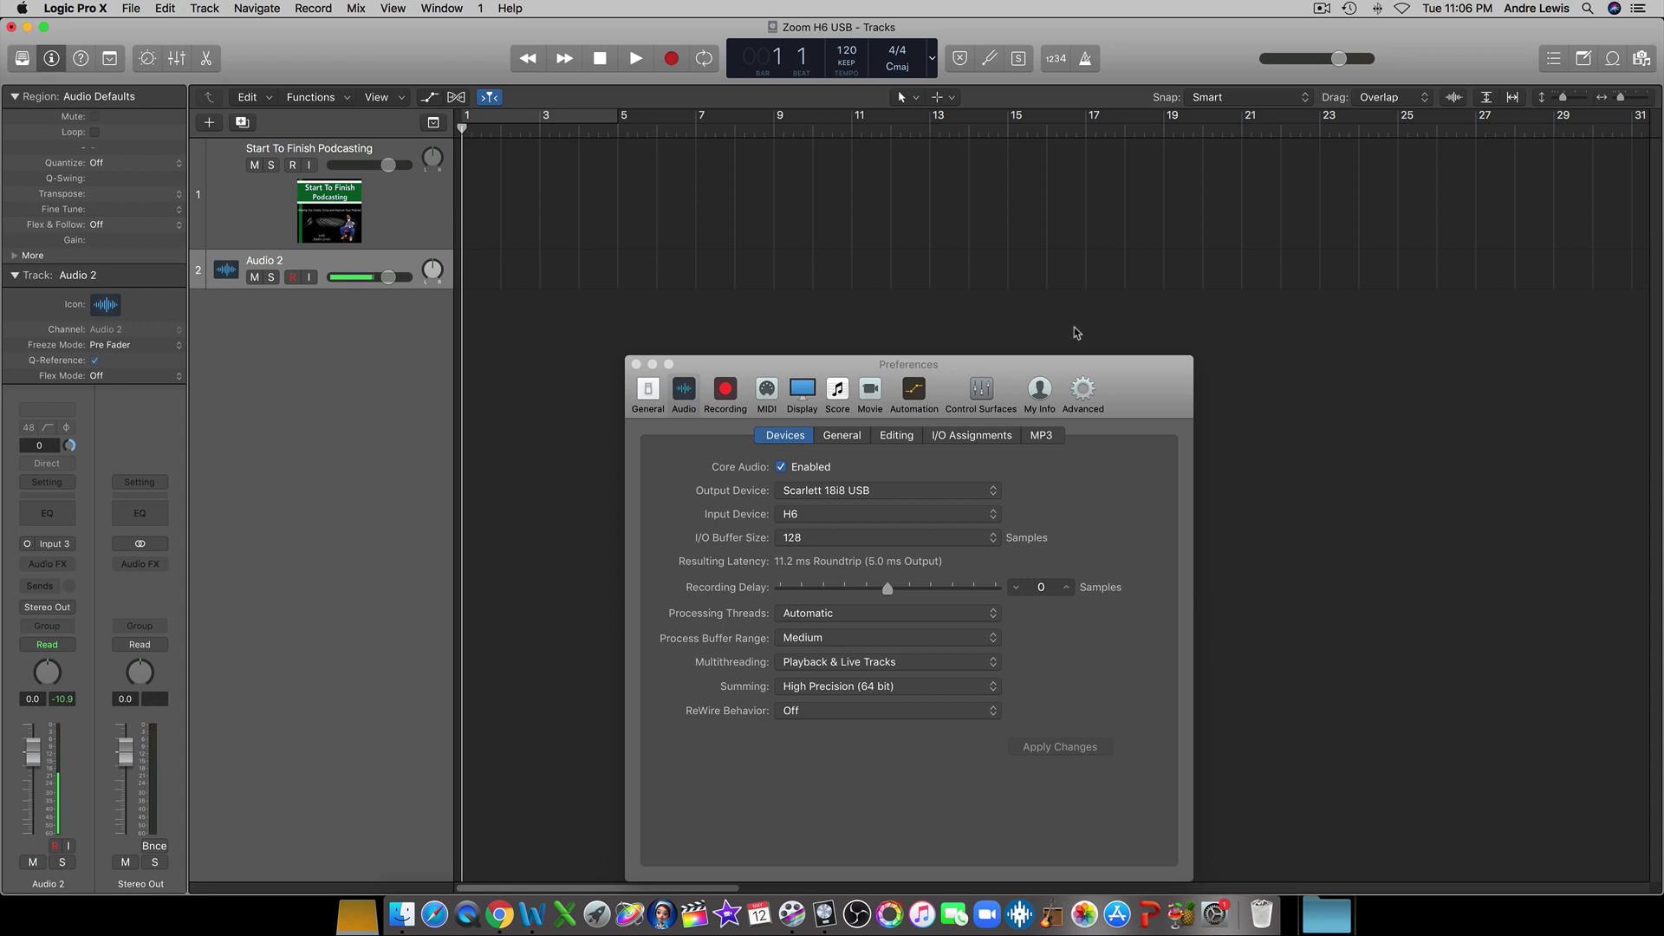
{"action": "left_click", "coordinate": [636, 364]}
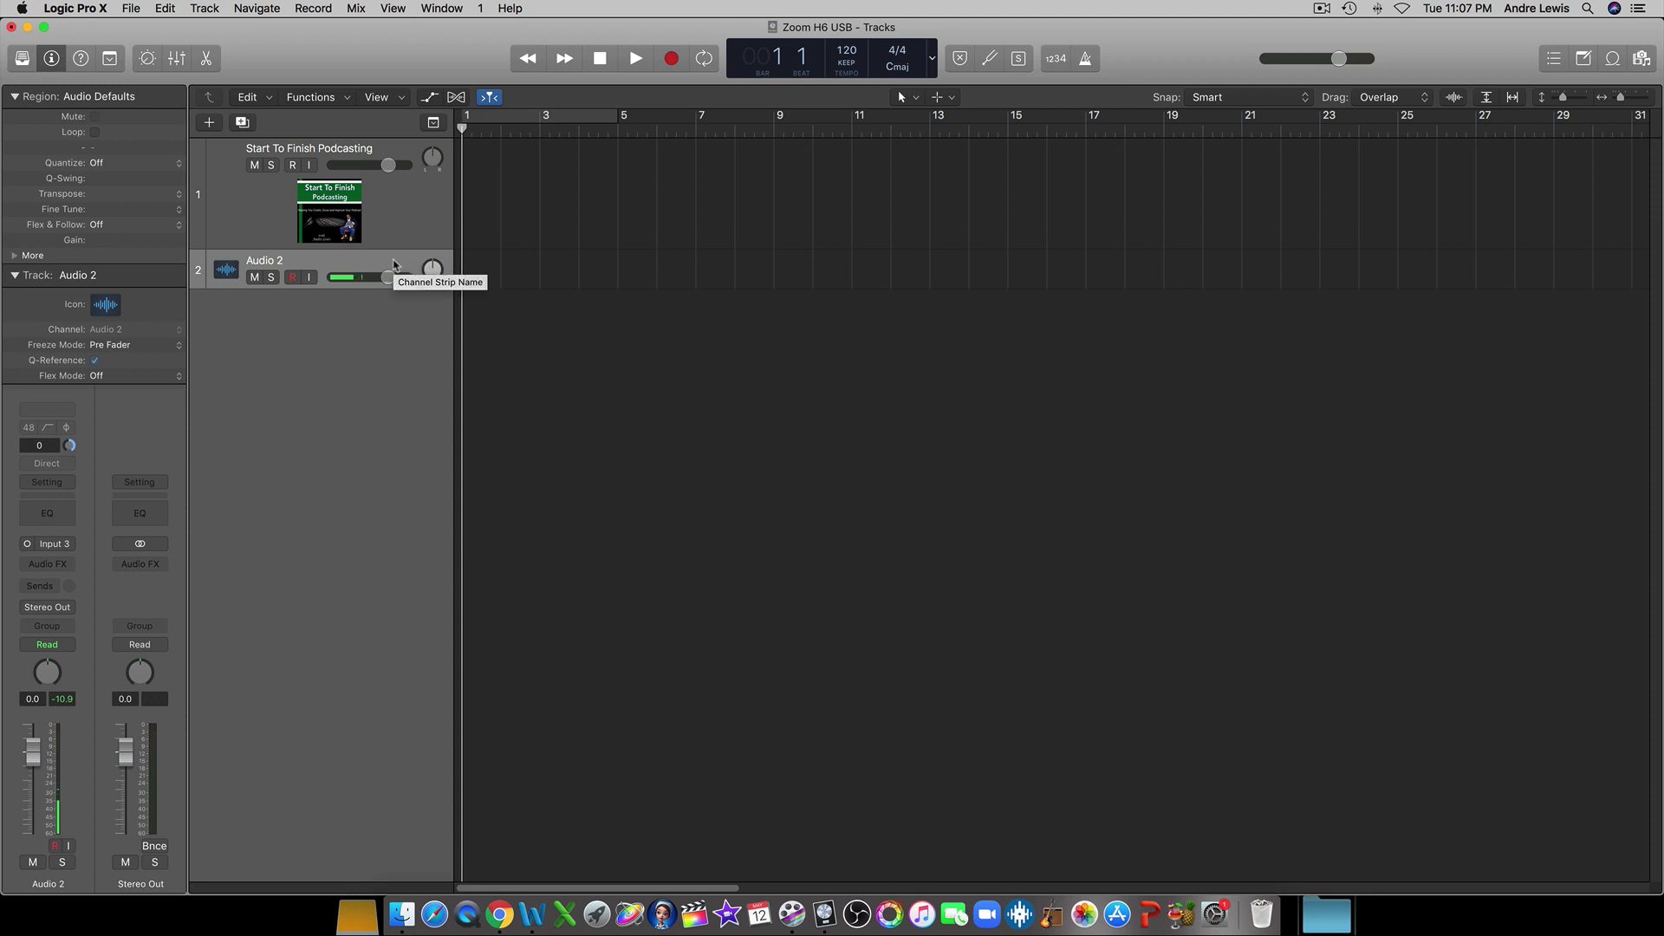
Increase the height of the Audio 2 track and look over its track header configuration options
{"action": "left_click_drag", "start_coordinate": [385, 289], "coordinate": [388, 340]}
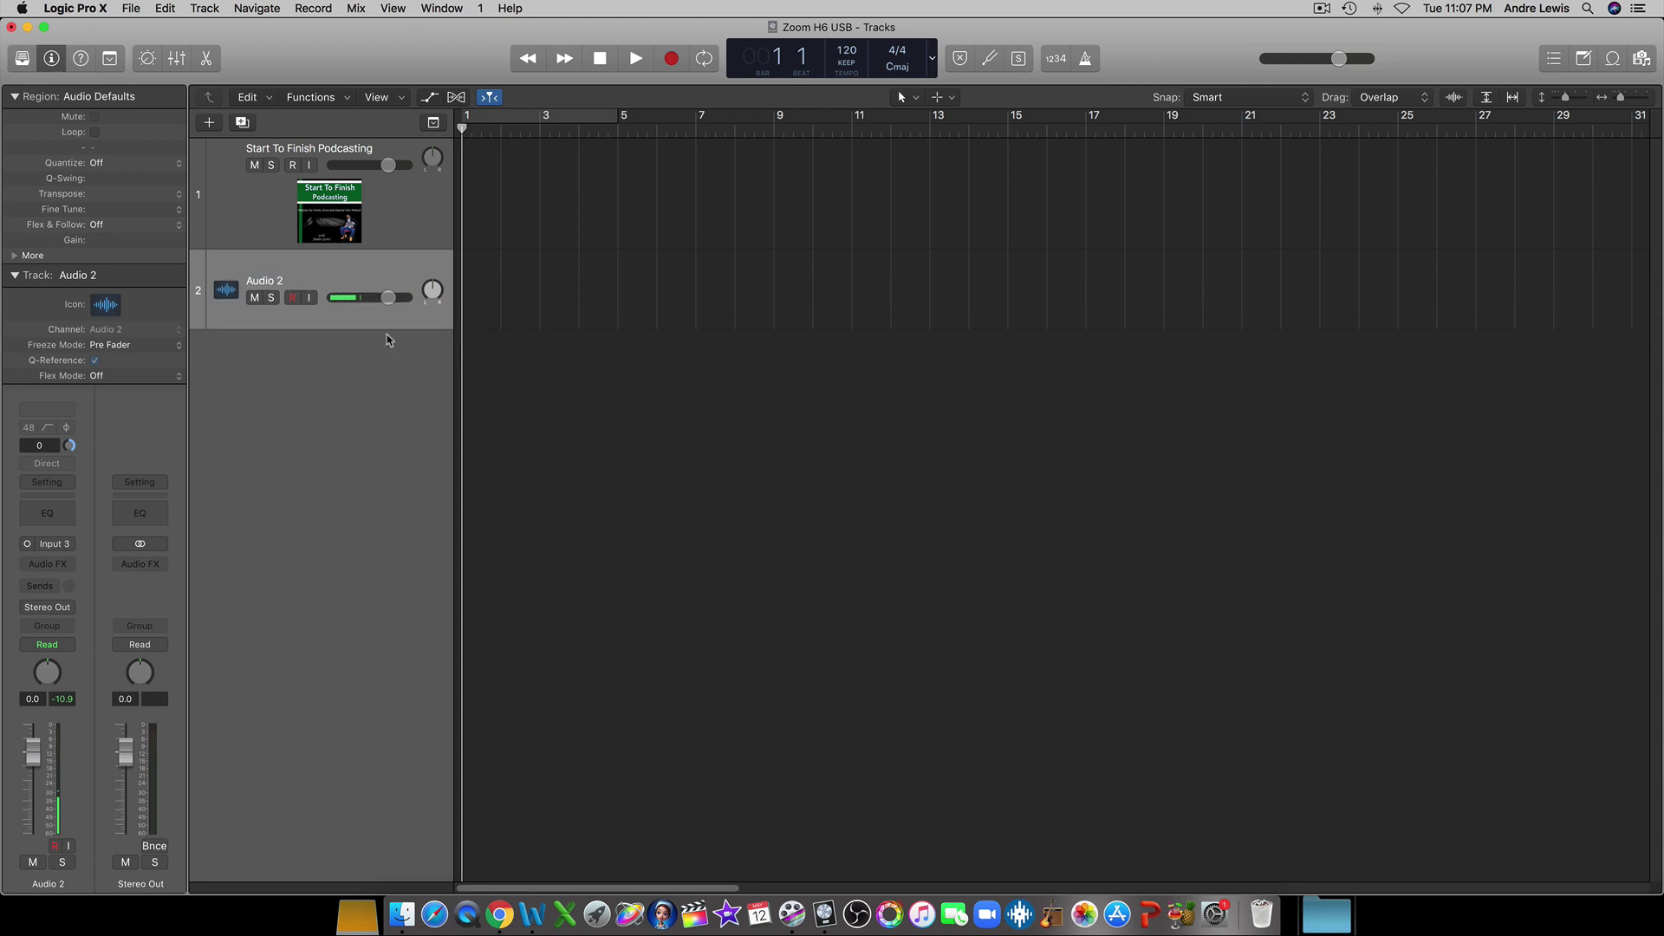
{"action": "right_click", "coordinate": [344, 264]}
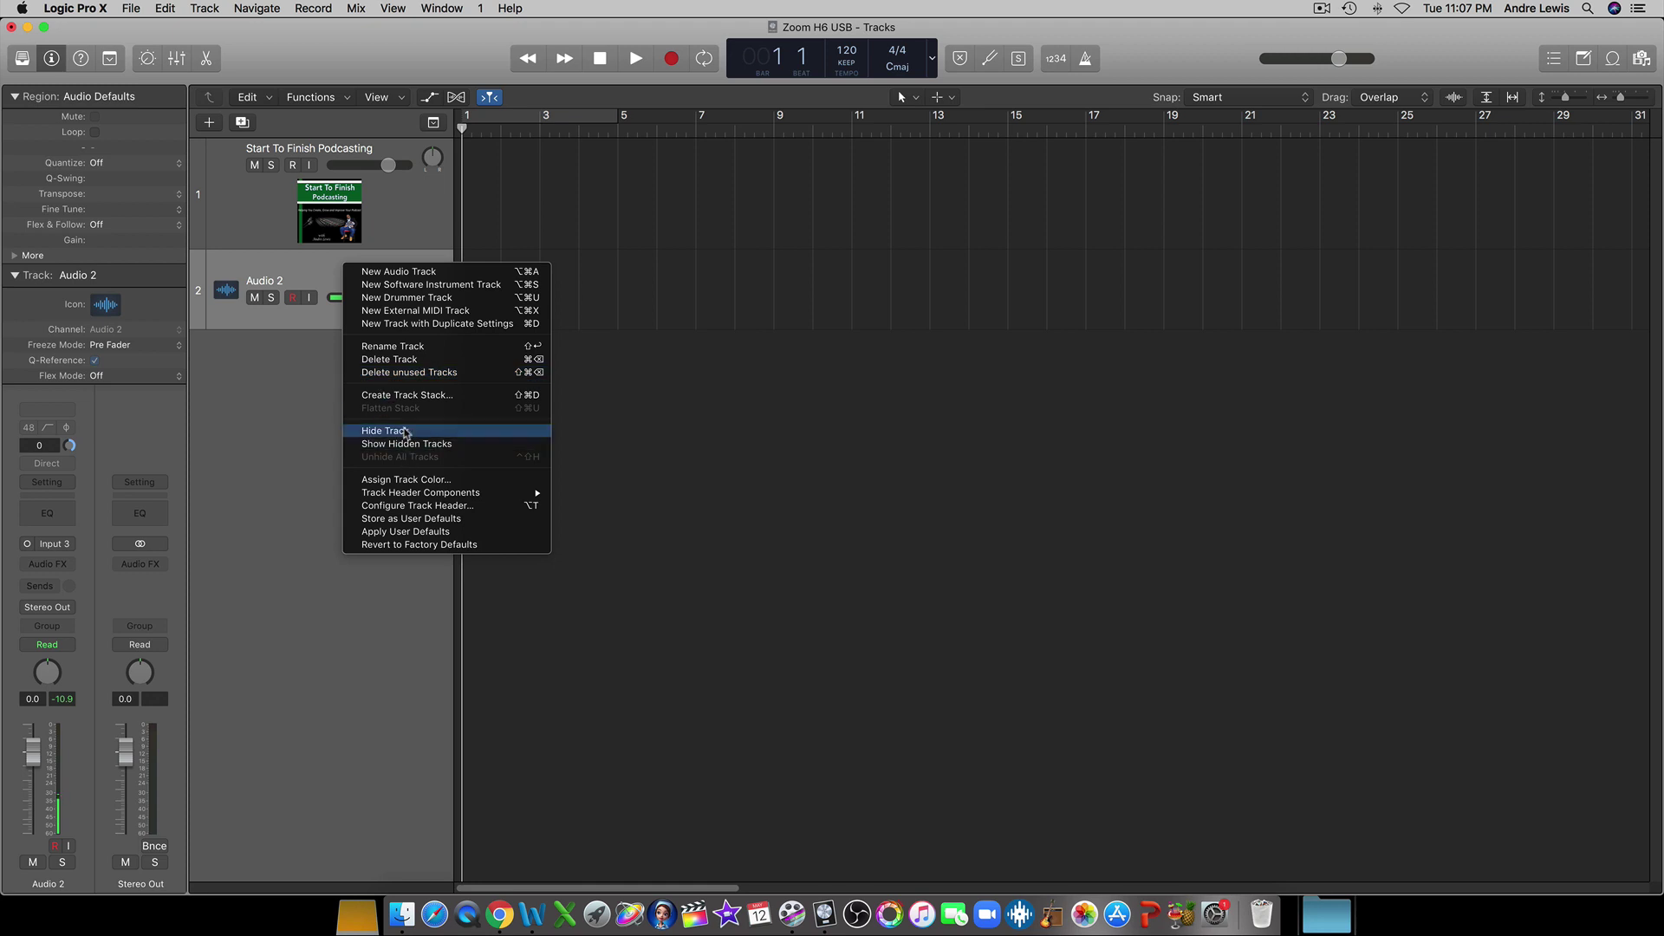
{"action": "left_click", "coordinate": [413, 506]}
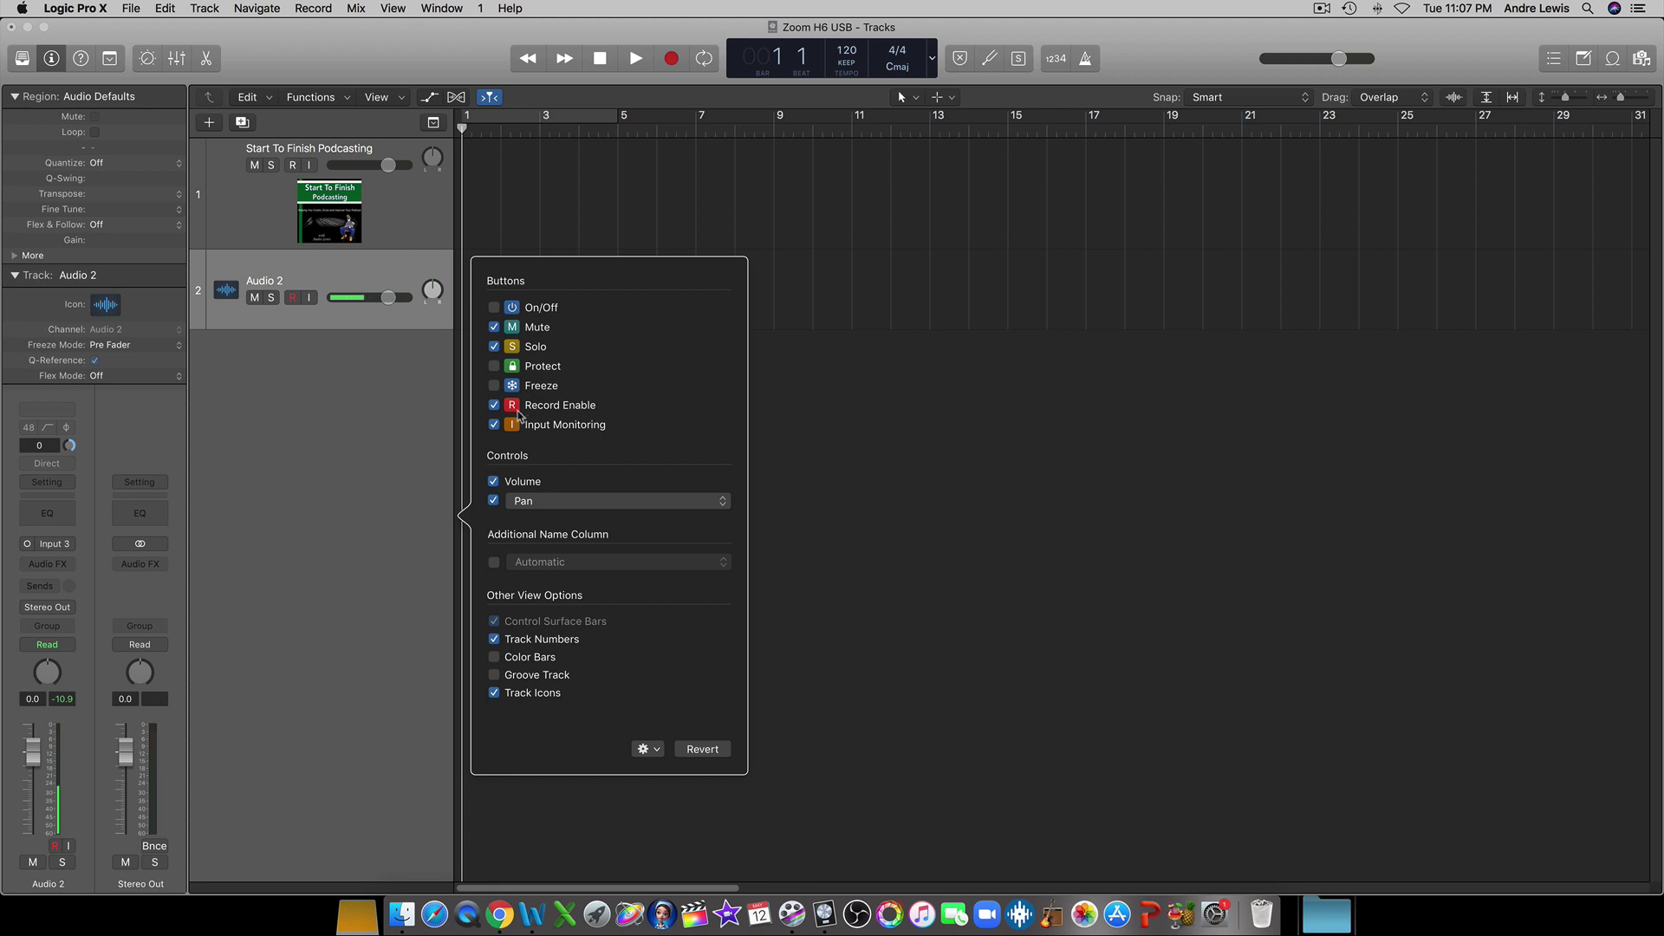
{"action": "left_click", "coordinate": [884, 438]}
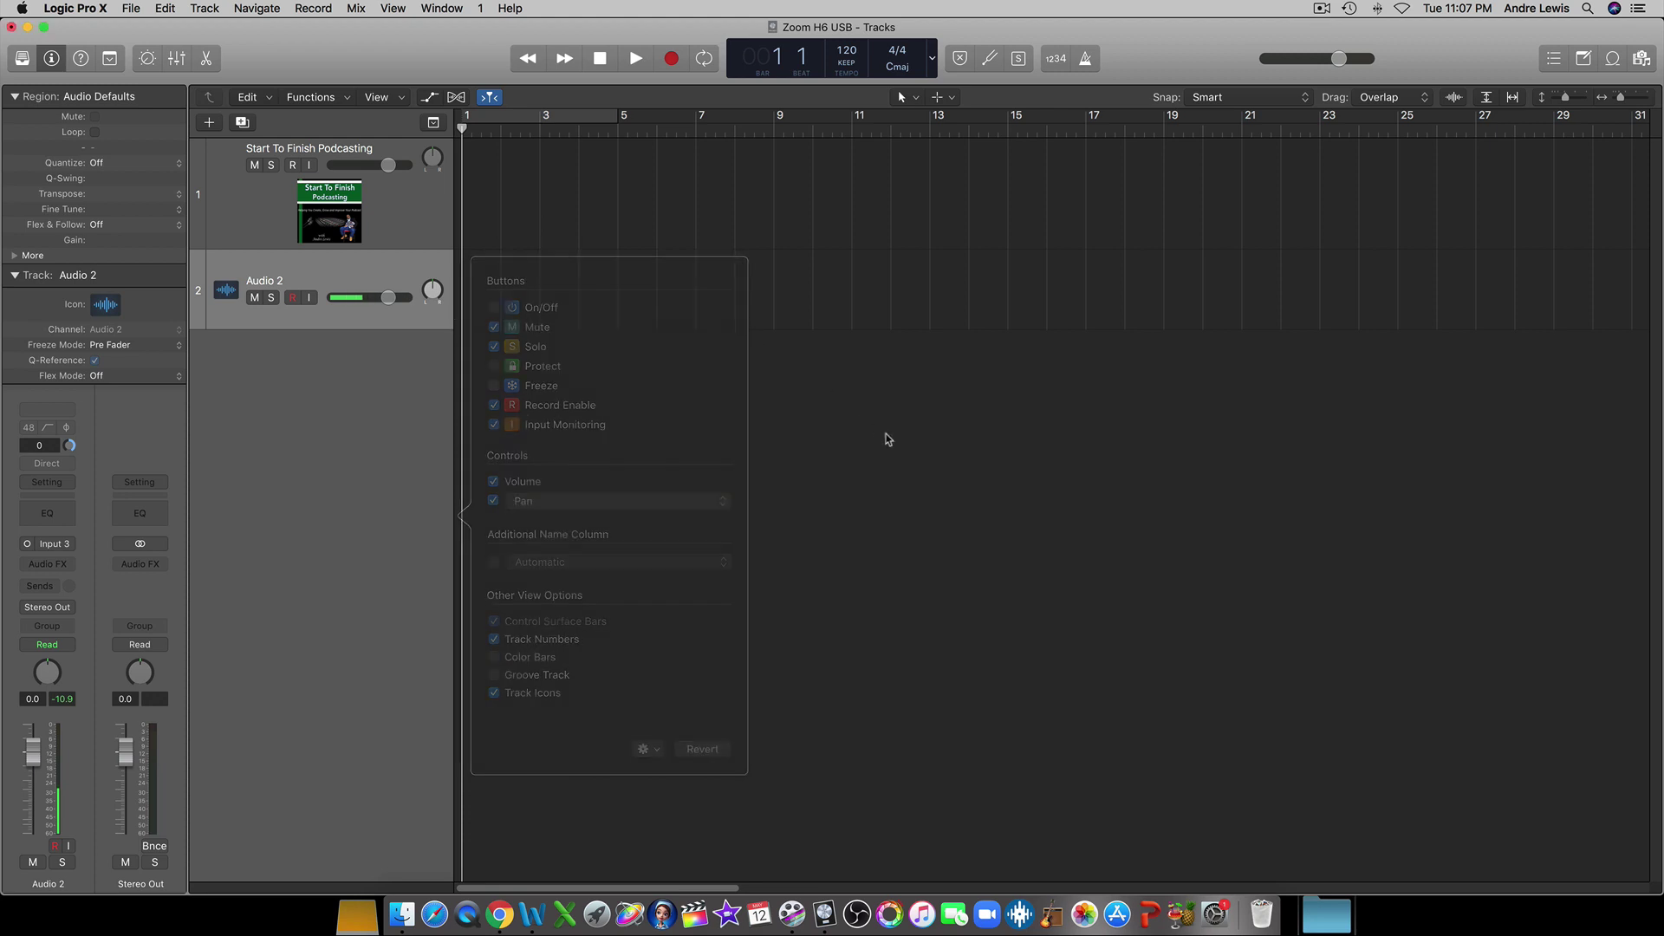
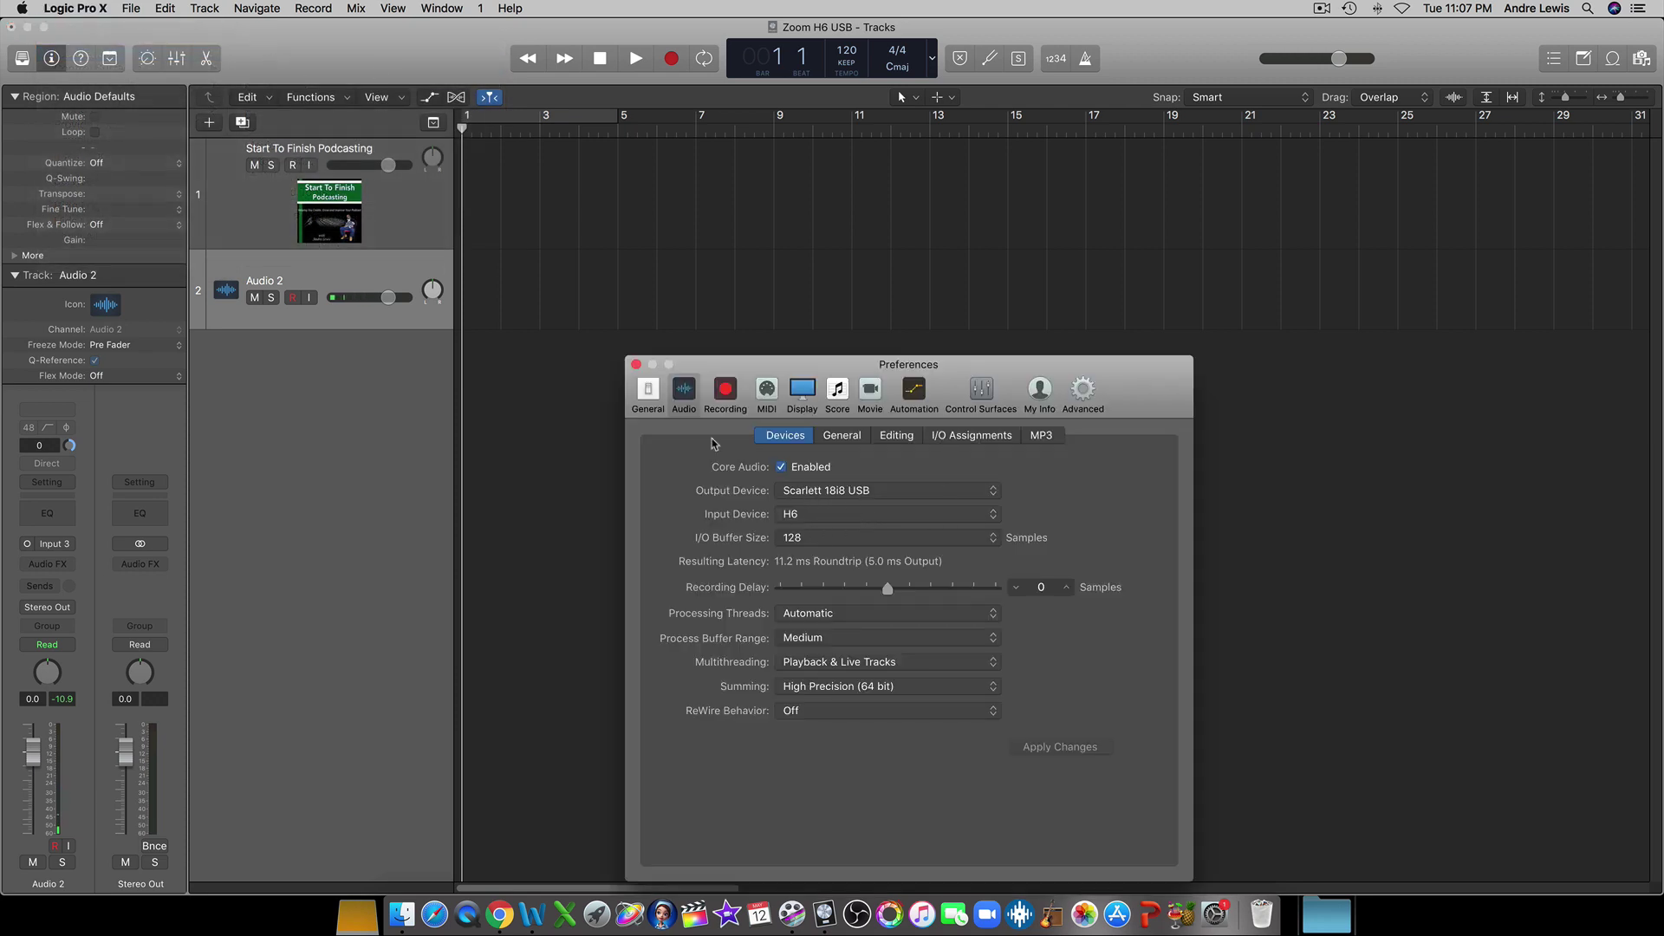
{"action": "left_click", "coordinate": [636, 365]}
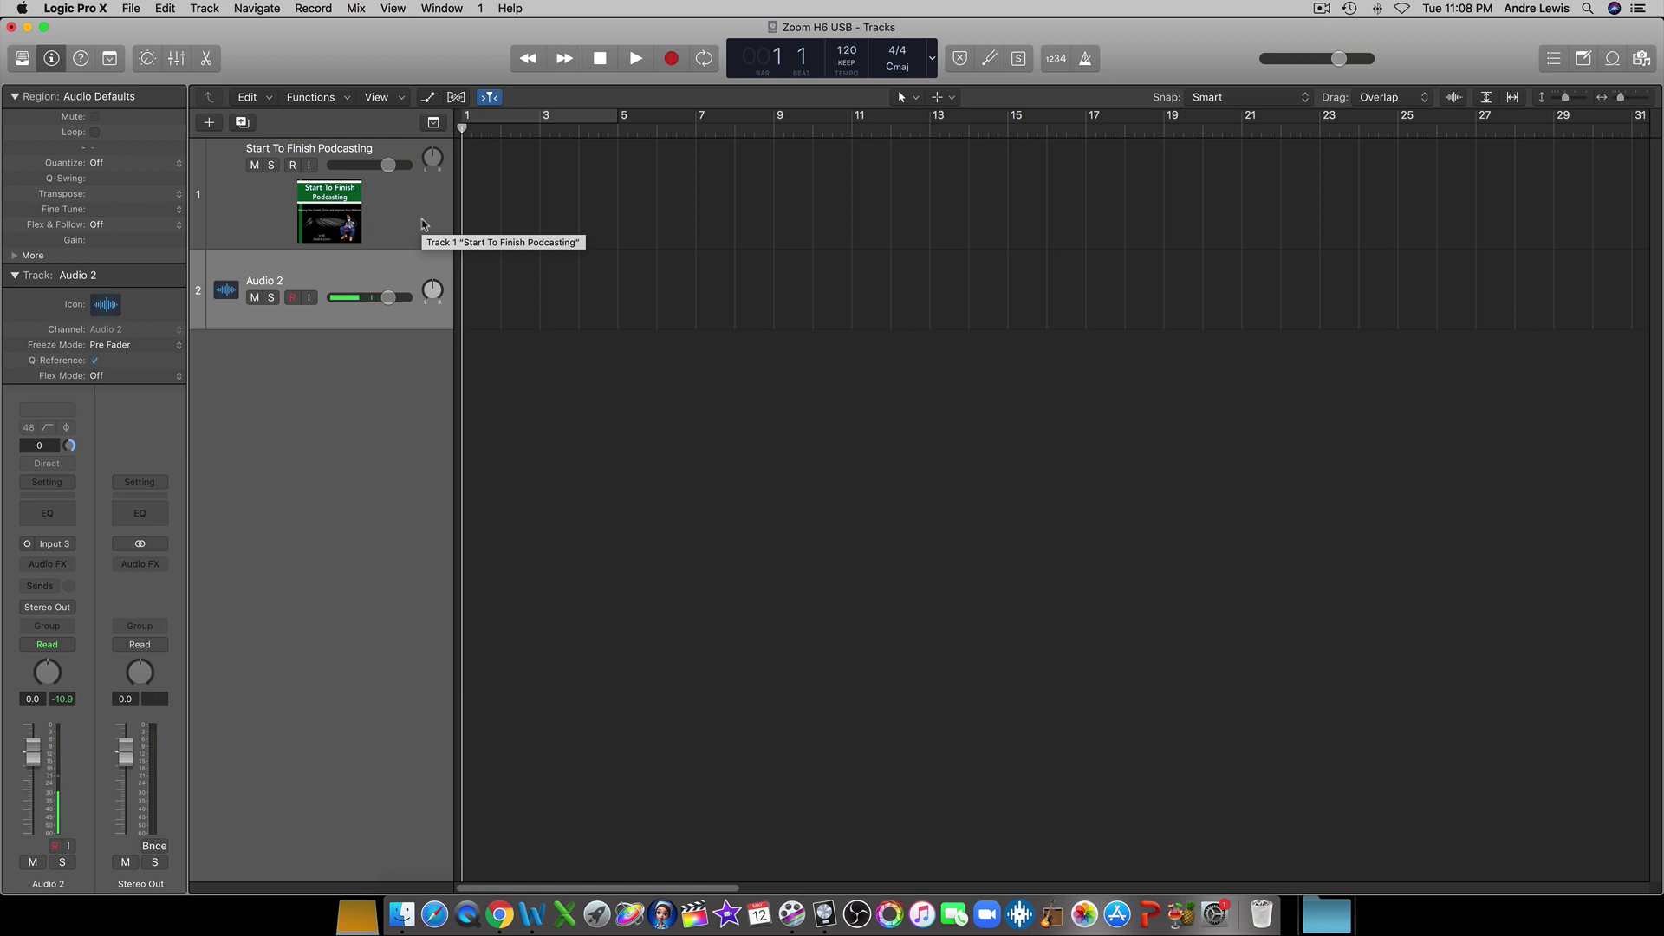
Start adding another audio track and review its input device in the audio preferences, keeping H6
{"action": "left_click", "coordinate": [210, 125]}
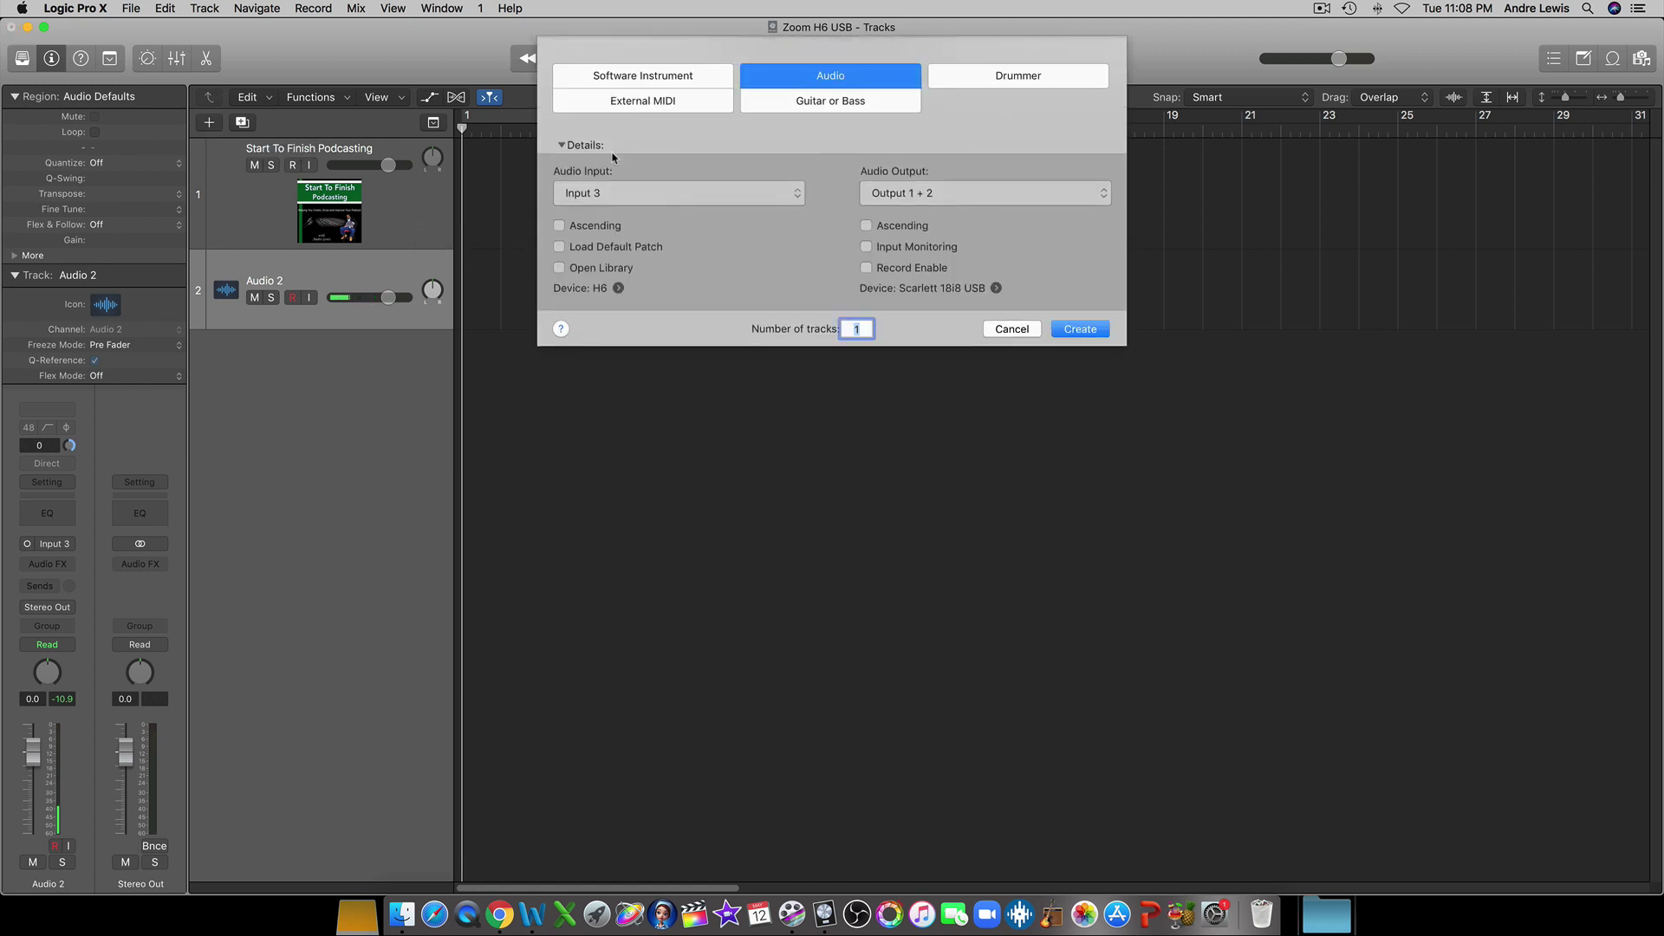
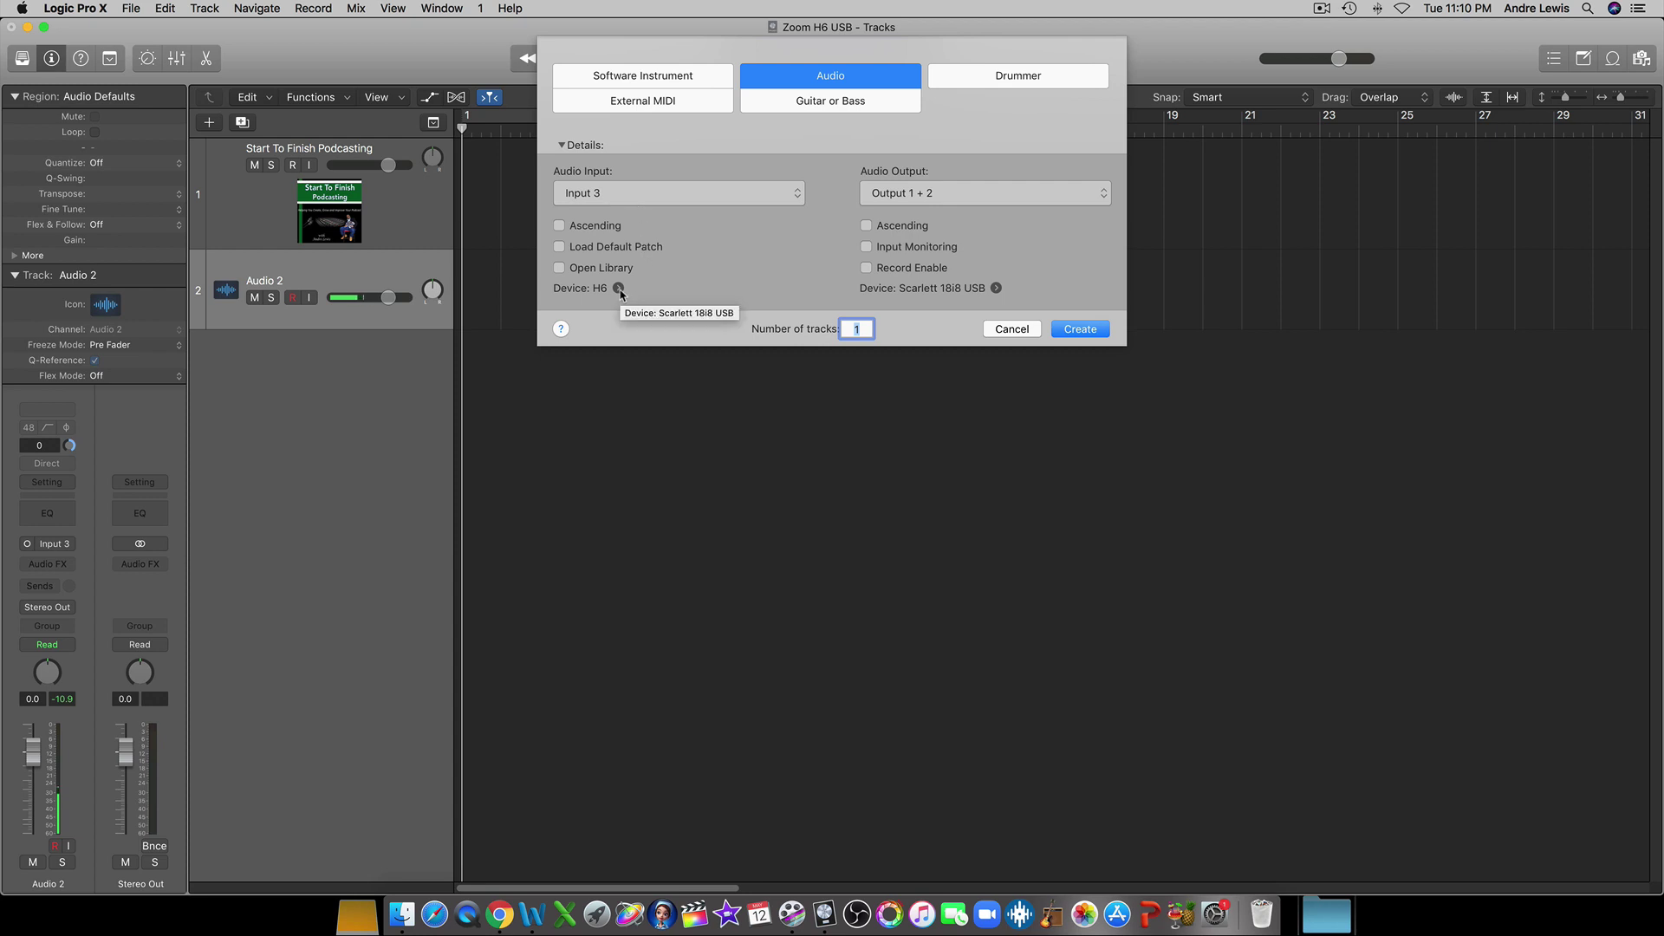
{"action": "left_click", "coordinate": [619, 289]}
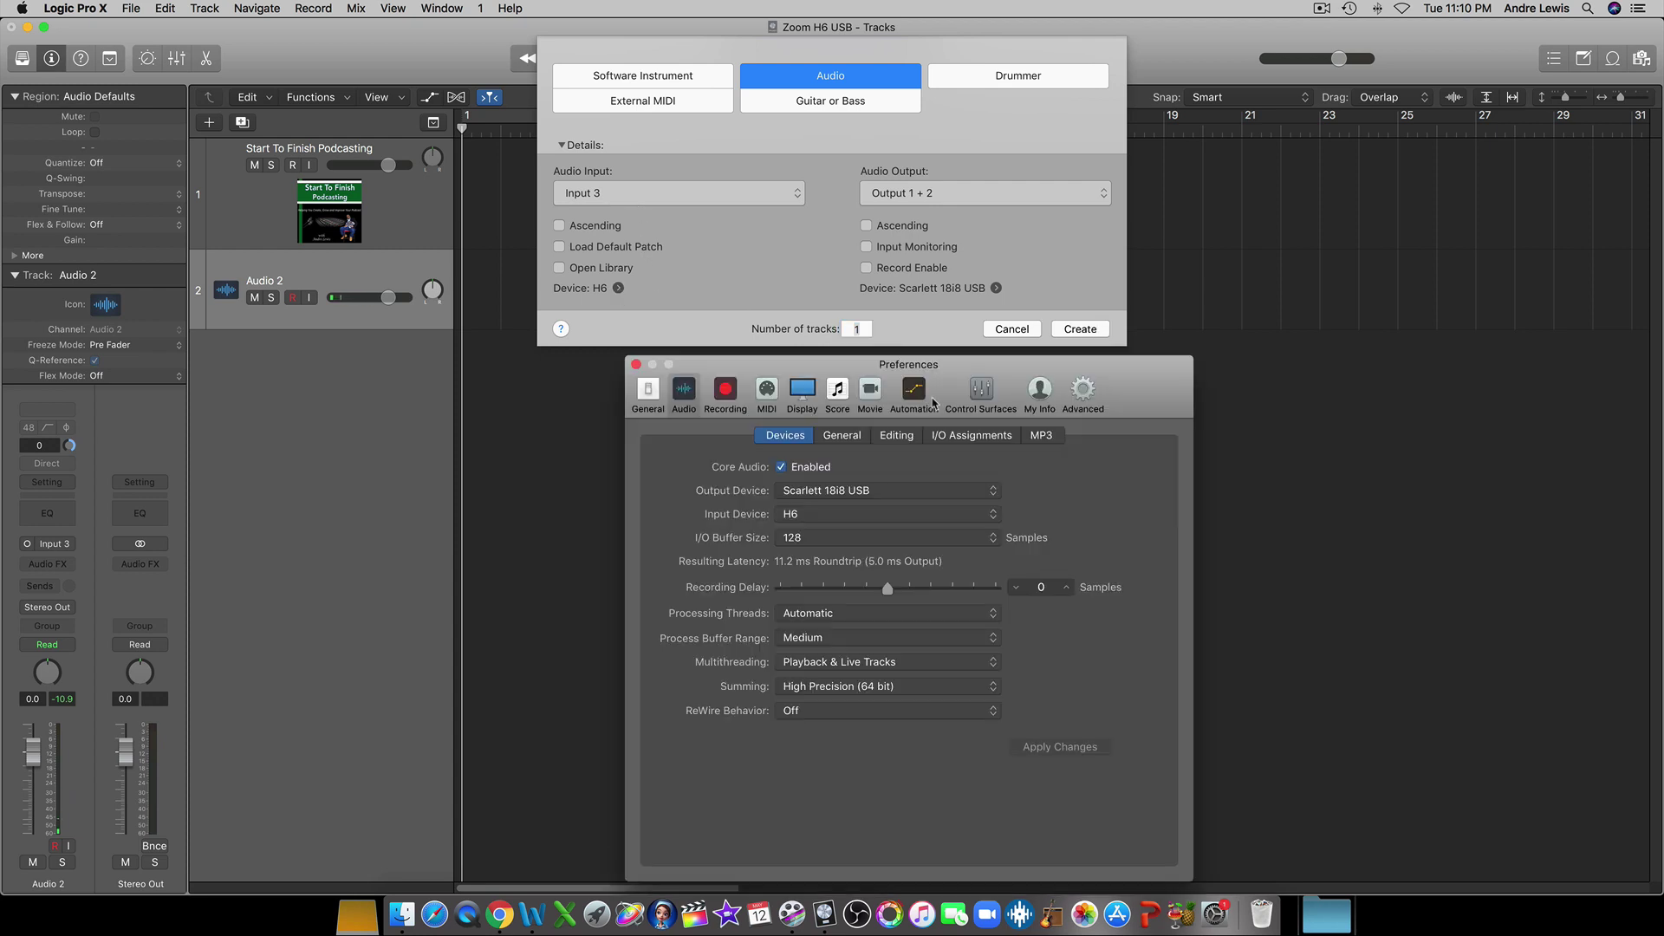
{"action": "left_click", "coordinate": [988, 517]}
{"action": "left_click", "coordinate": [988, 516]}
{"action": "left_click", "coordinate": [637, 365]}
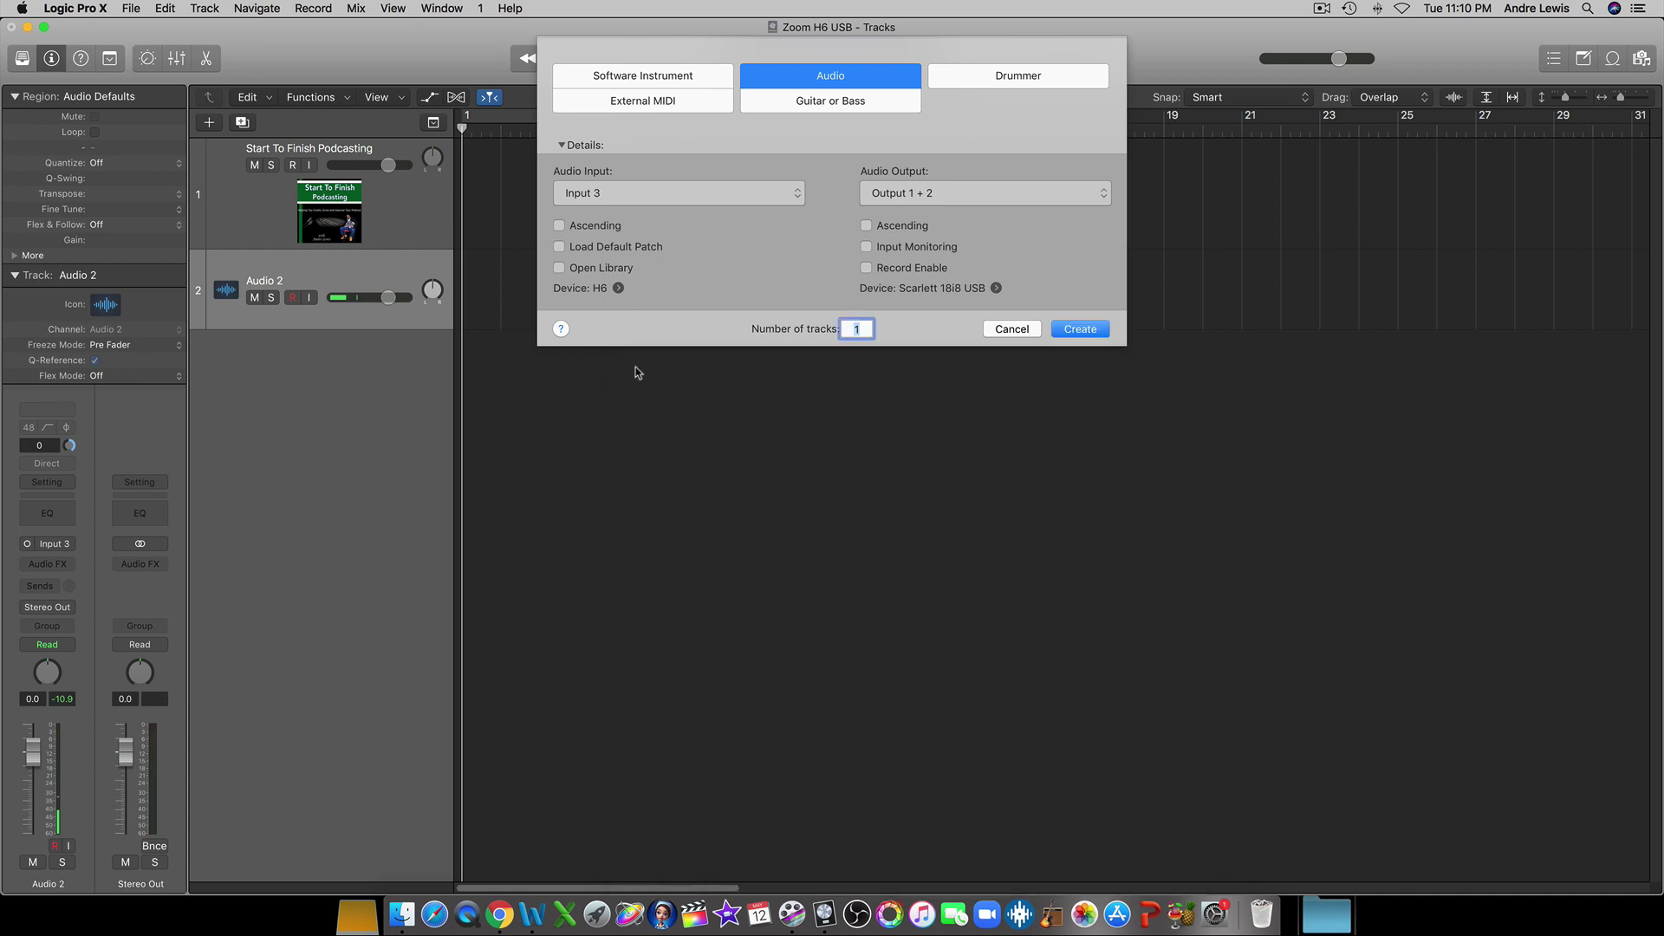
Keep the new track's audio output on Output 1 + 2 and create the single track with Input 3
{"action": "left_click", "coordinate": [914, 202]}
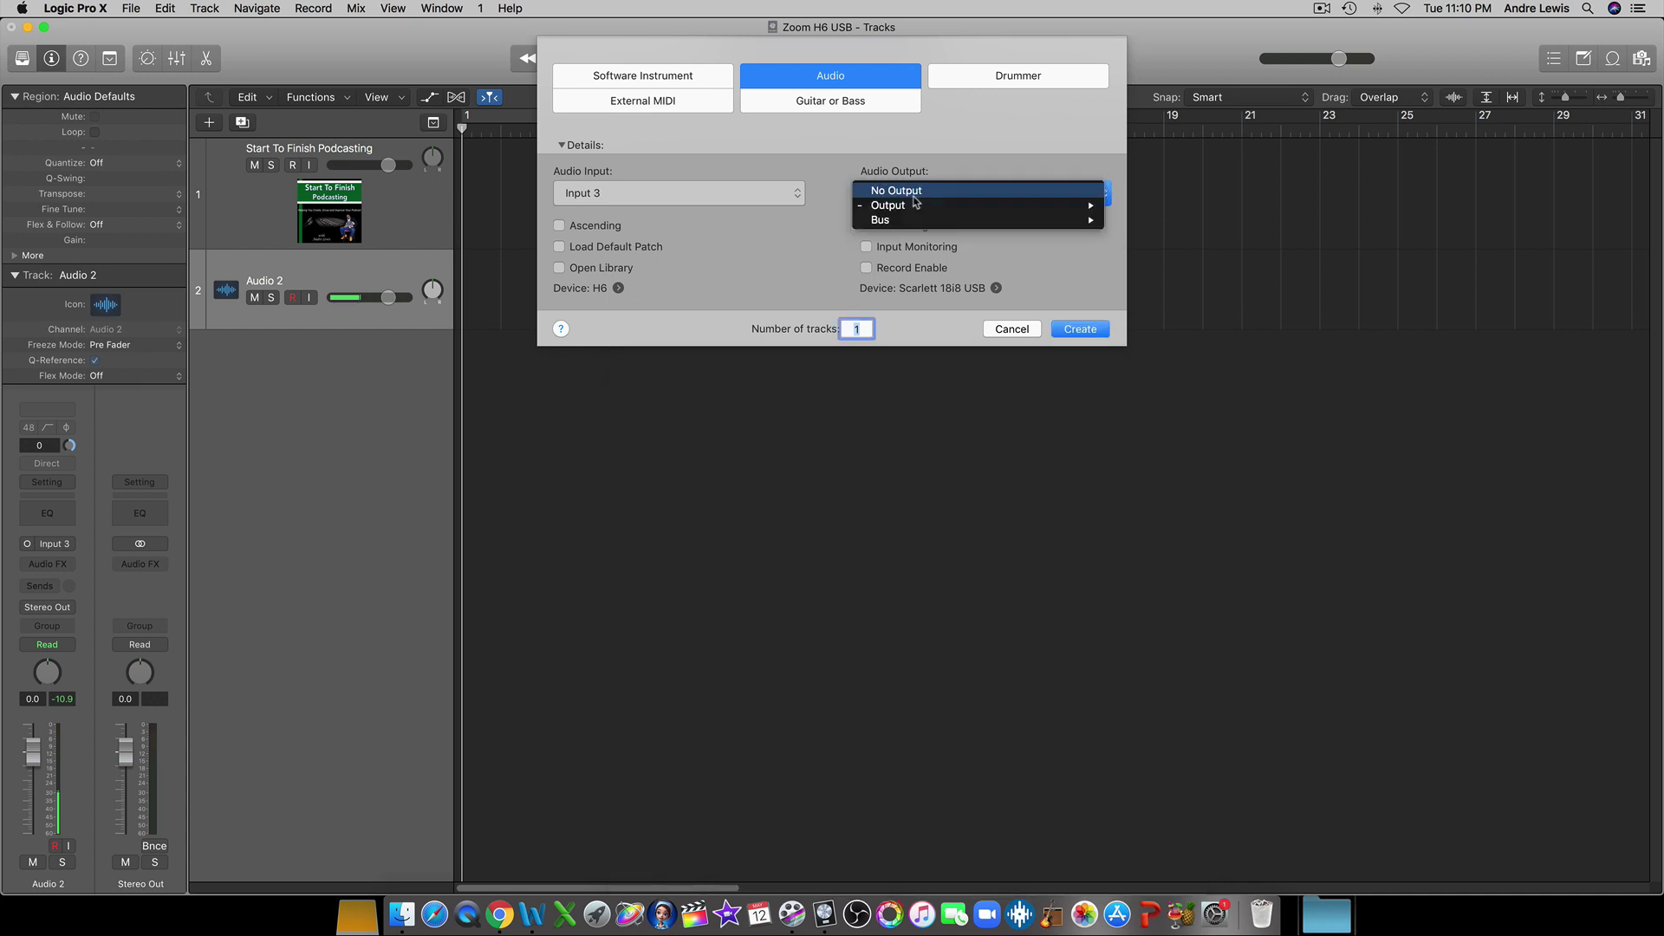
{"action": "mouse_move", "coordinate": [916, 208]}
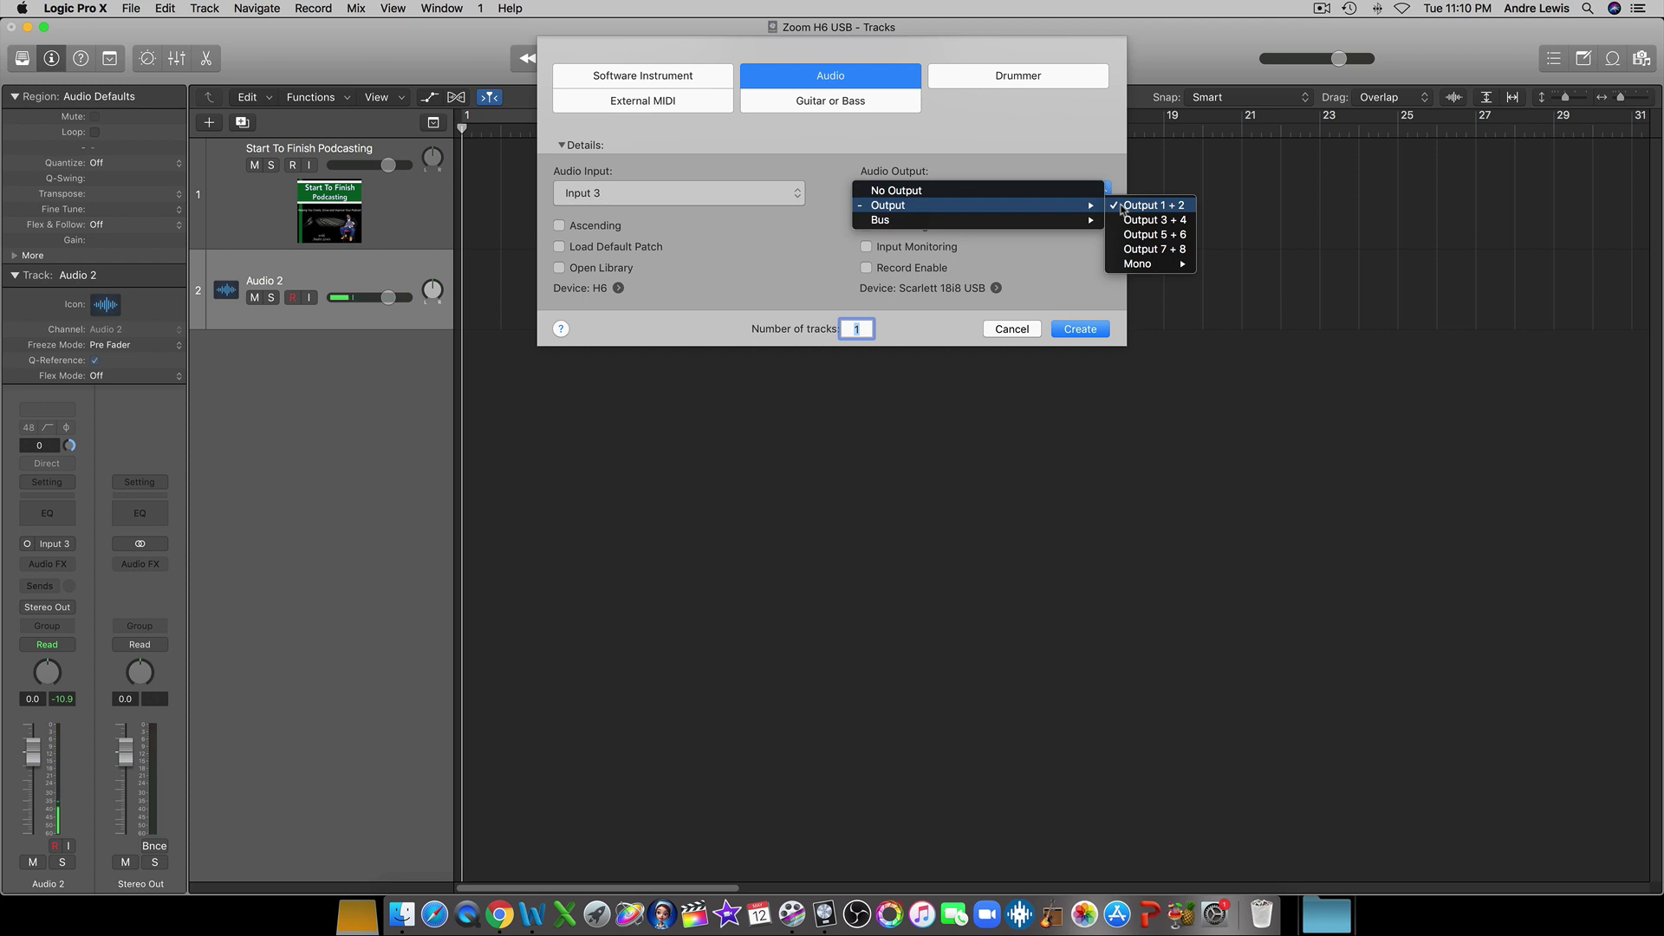
{"action": "left_click", "coordinate": [1090, 335]}
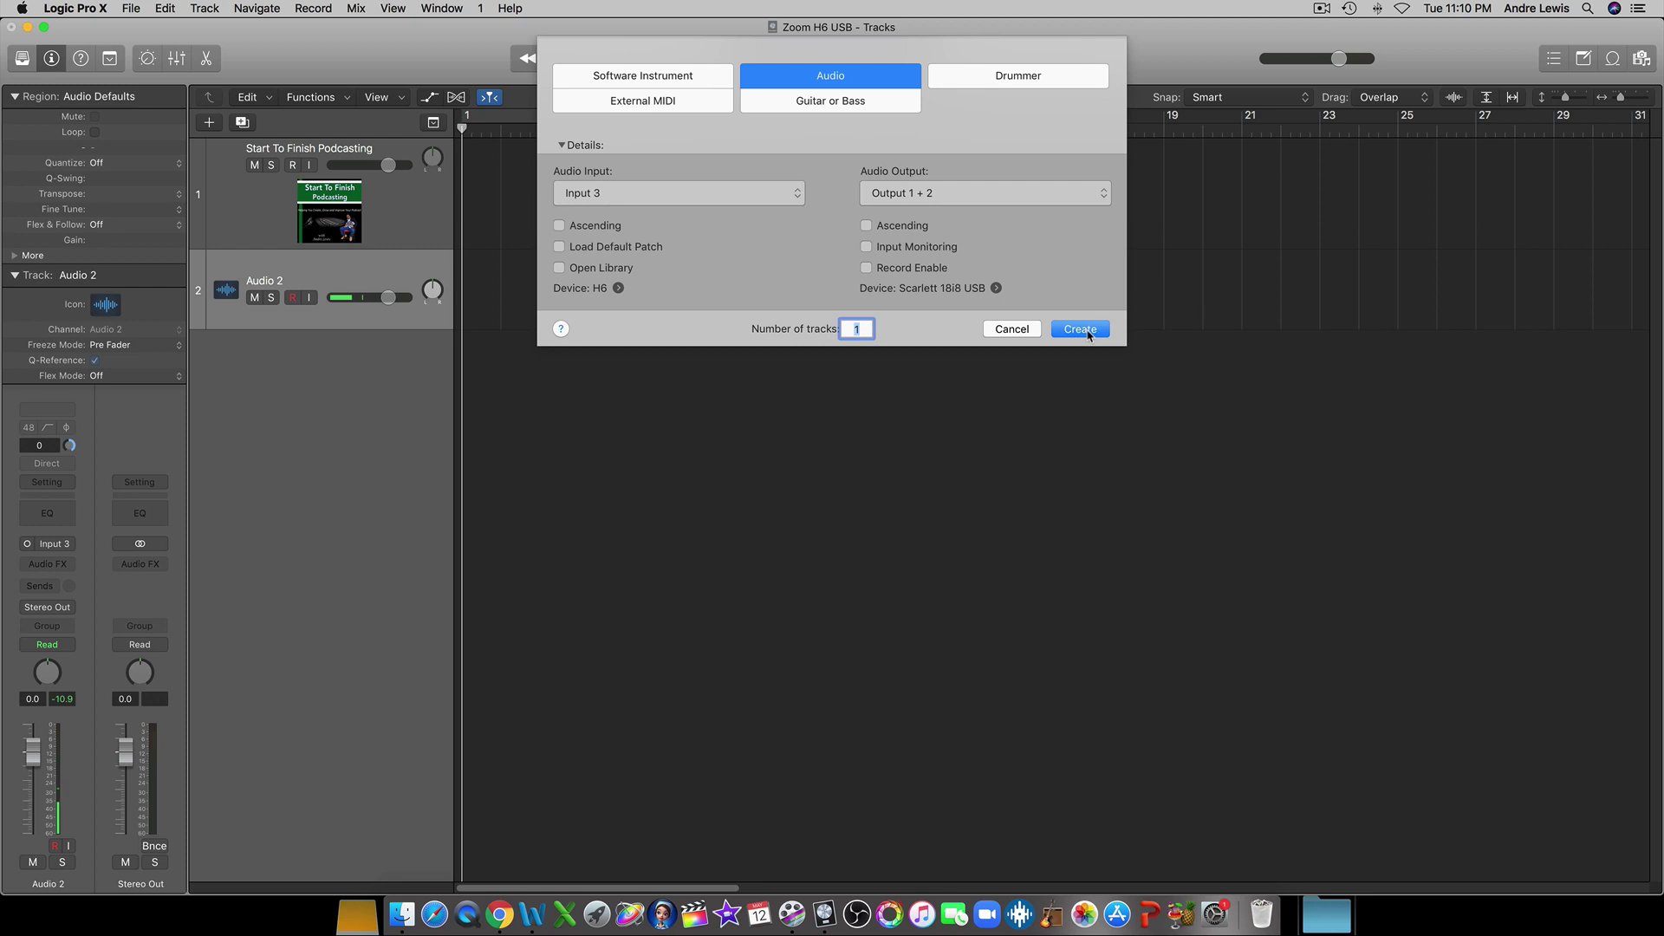
{"action": "left_click", "coordinate": [1089, 335]}
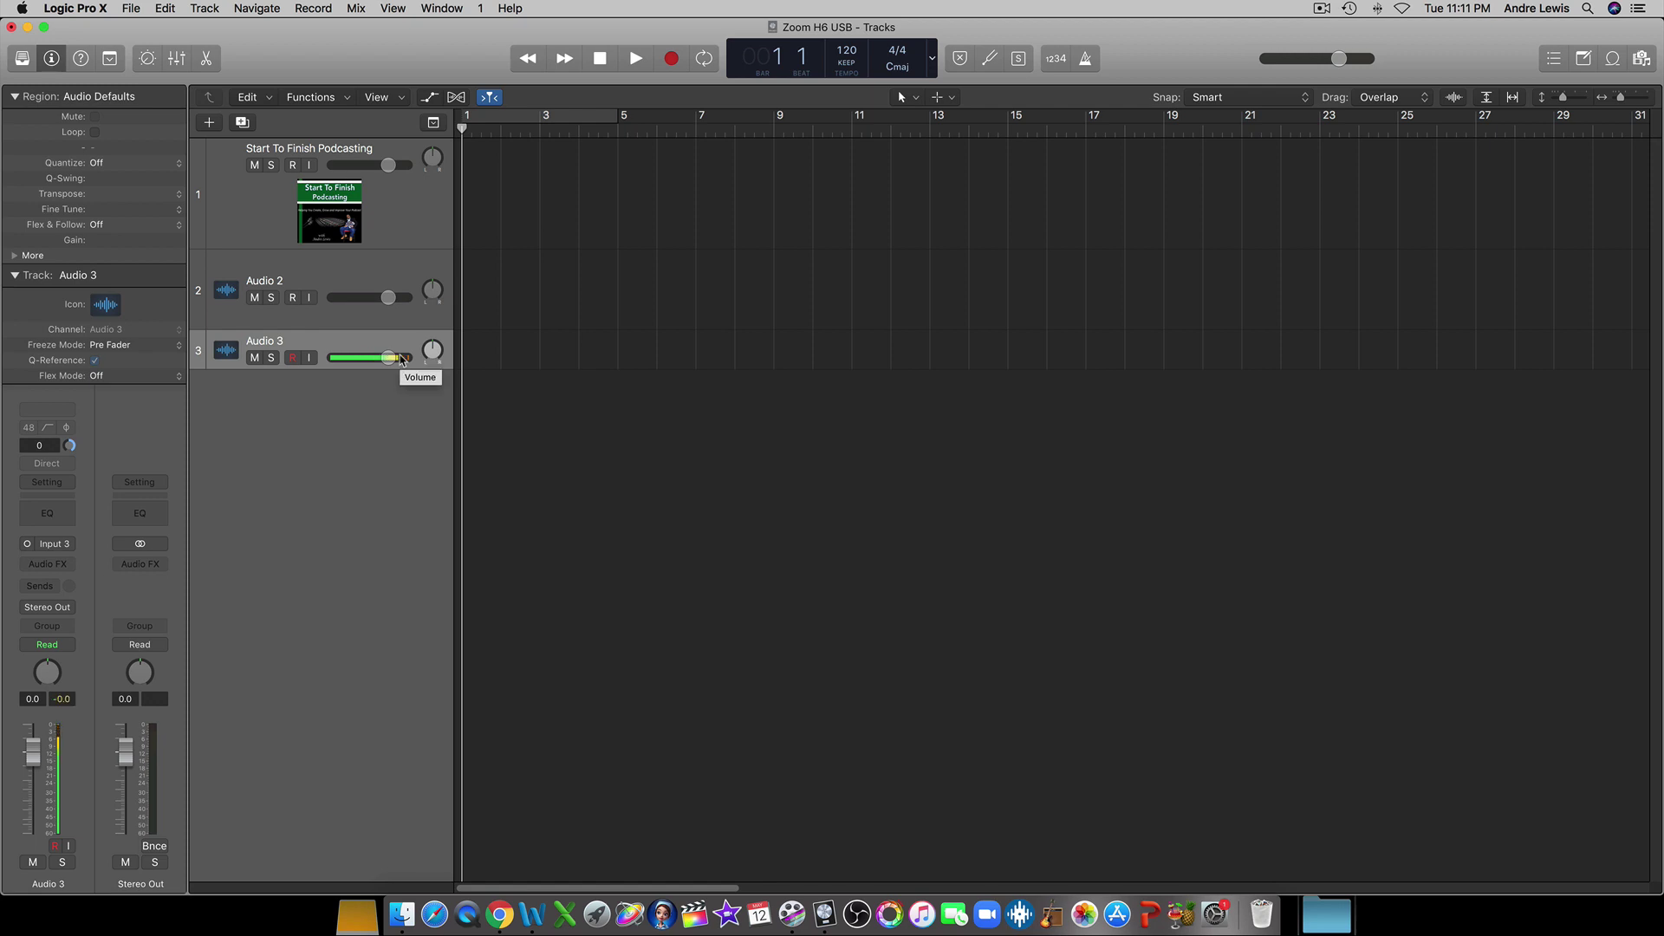
Lower the Audio 3 track's volume to -8.8 dB and look over its track header configuration options
{"action": "left_click_drag", "start_coordinate": [402, 358], "coordinate": [364, 358]}
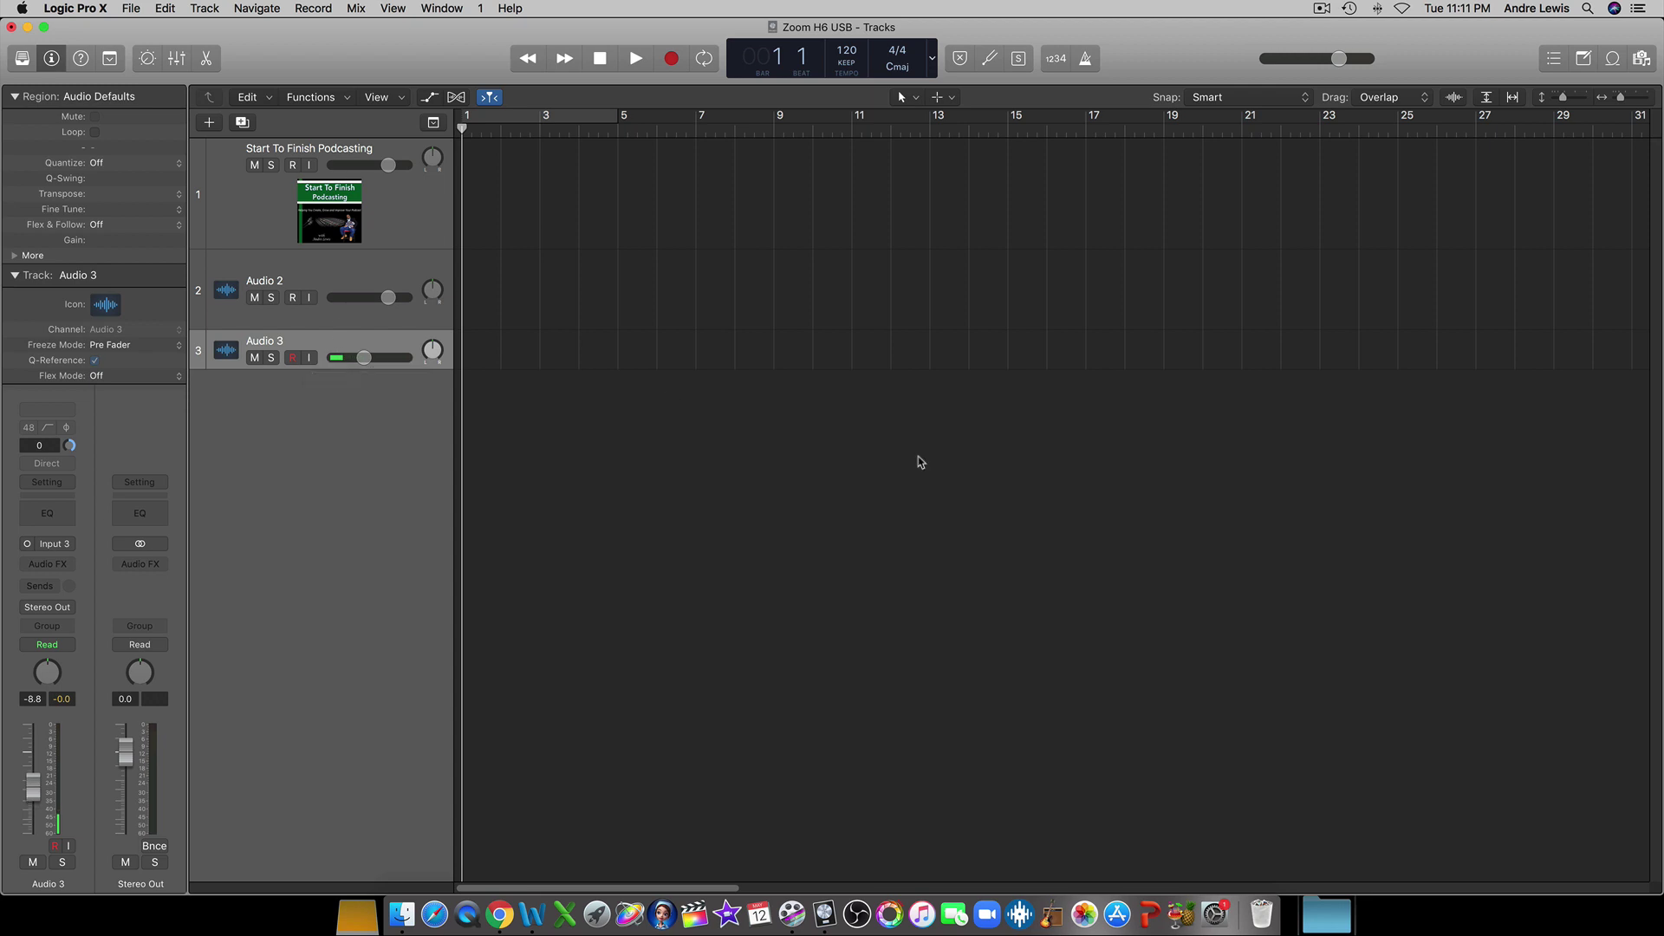
{"action": "right_click", "coordinate": [379, 342]}
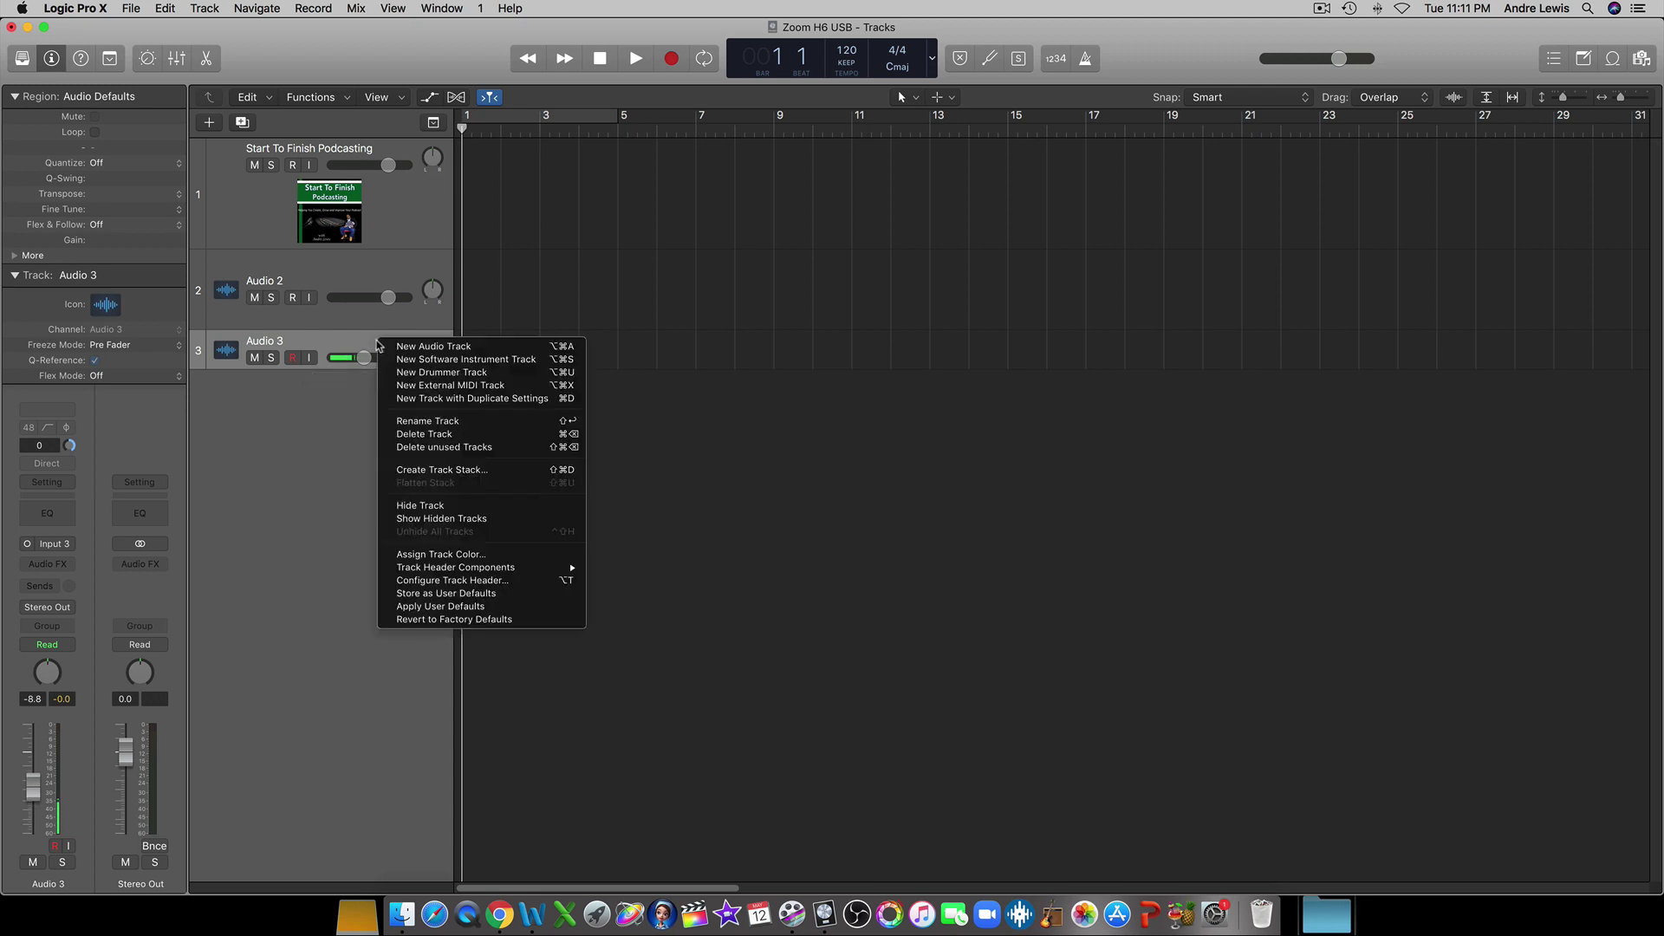
{"action": "left_click", "coordinate": [439, 581]}
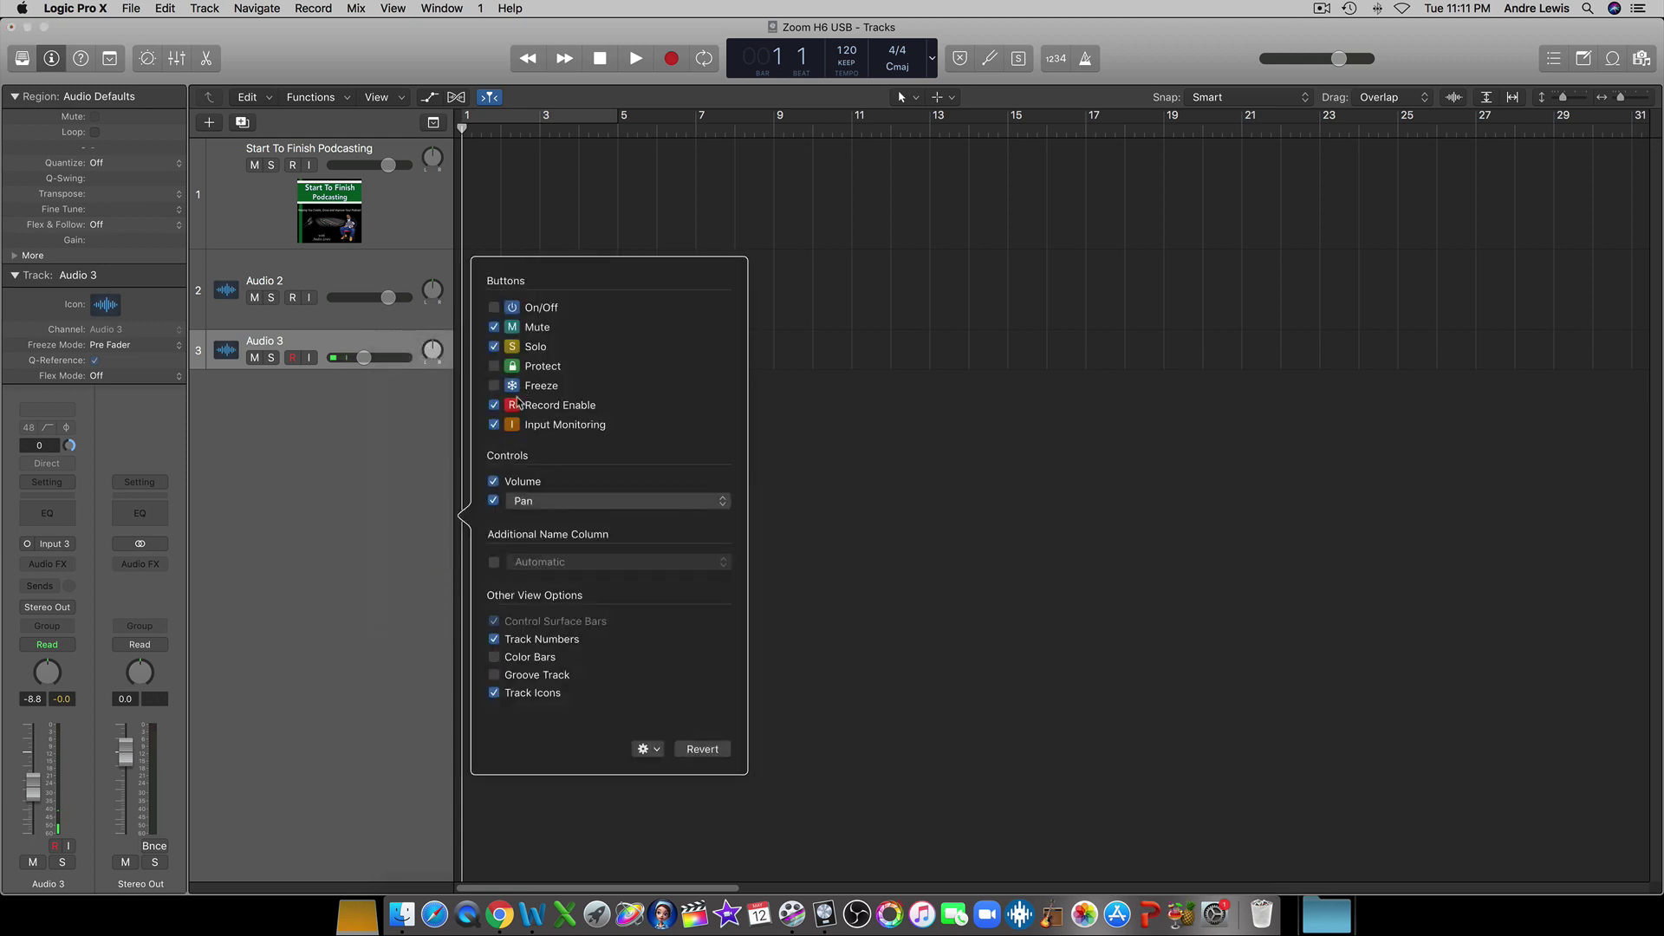
{"action": "left_click", "coordinate": [411, 419]}
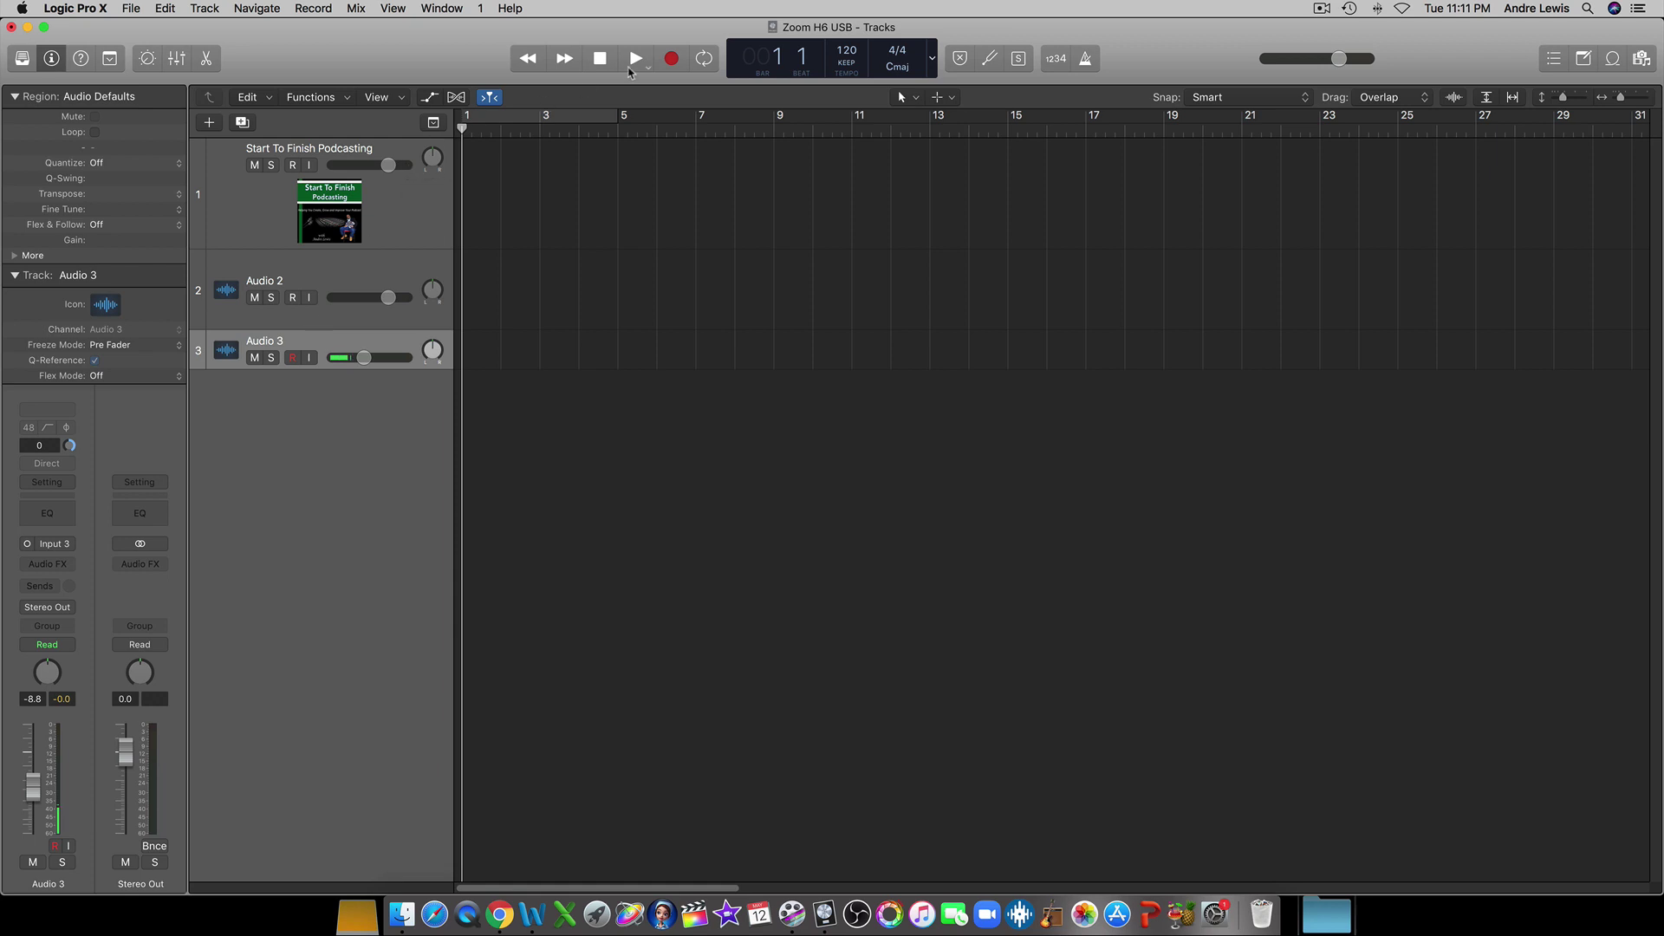
Record a take of about ten bars on the Audio 3 track, starting from bar 1
{"action": "left_click", "coordinate": [671, 61]}
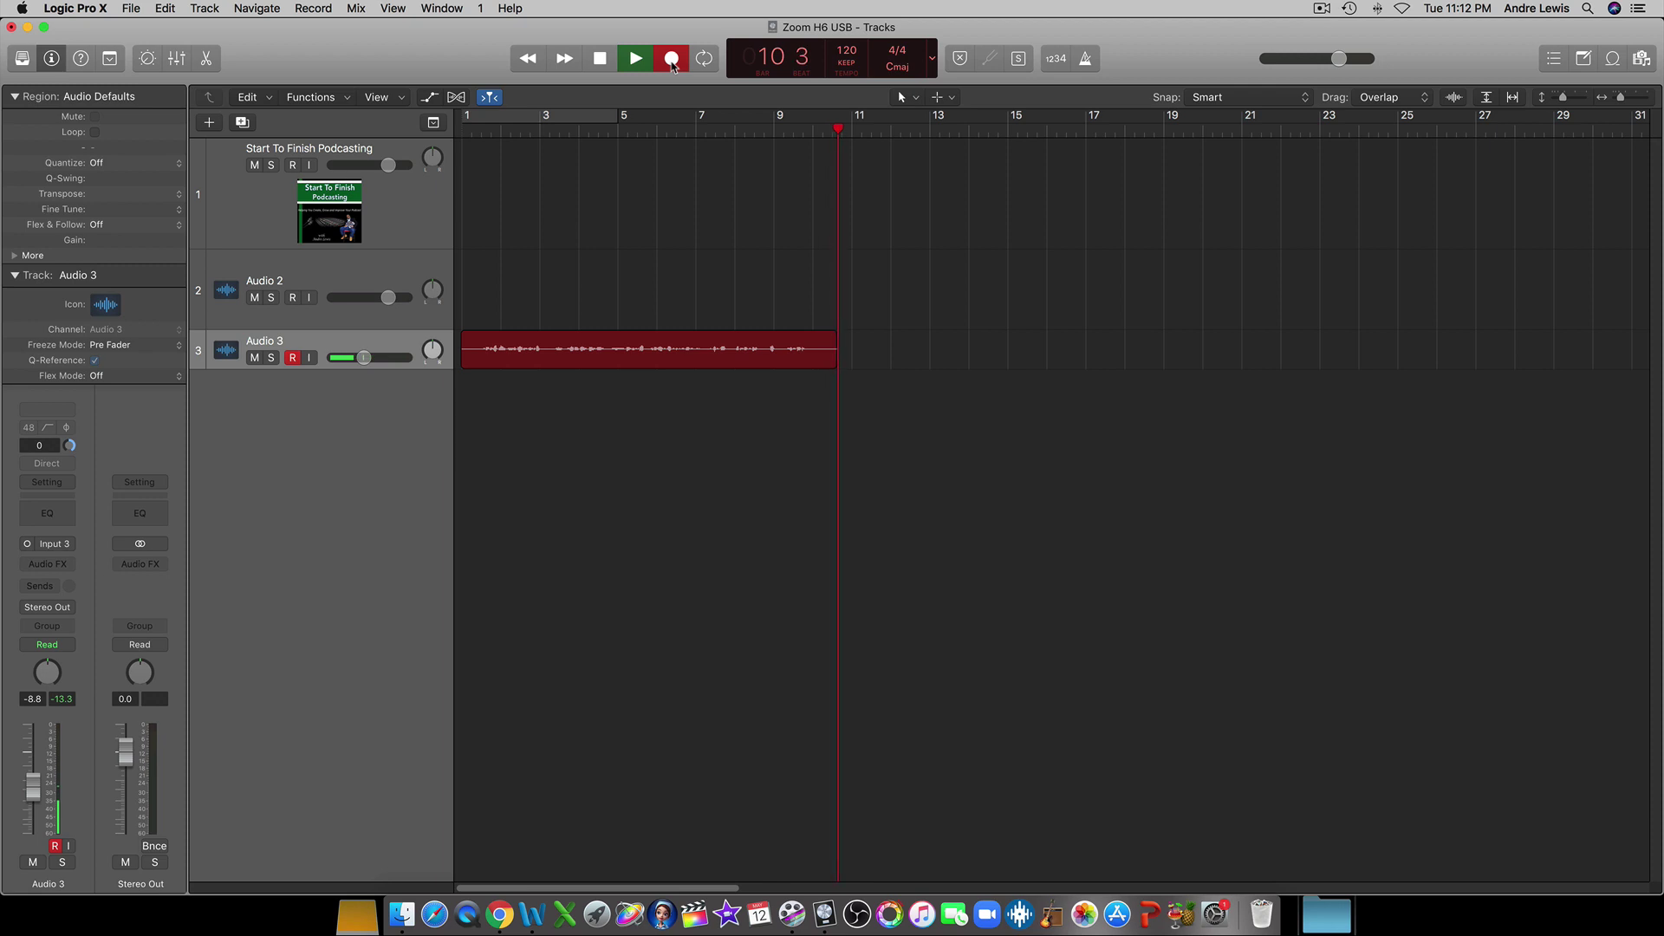
{"action": "left_click", "coordinate": [601, 63]}
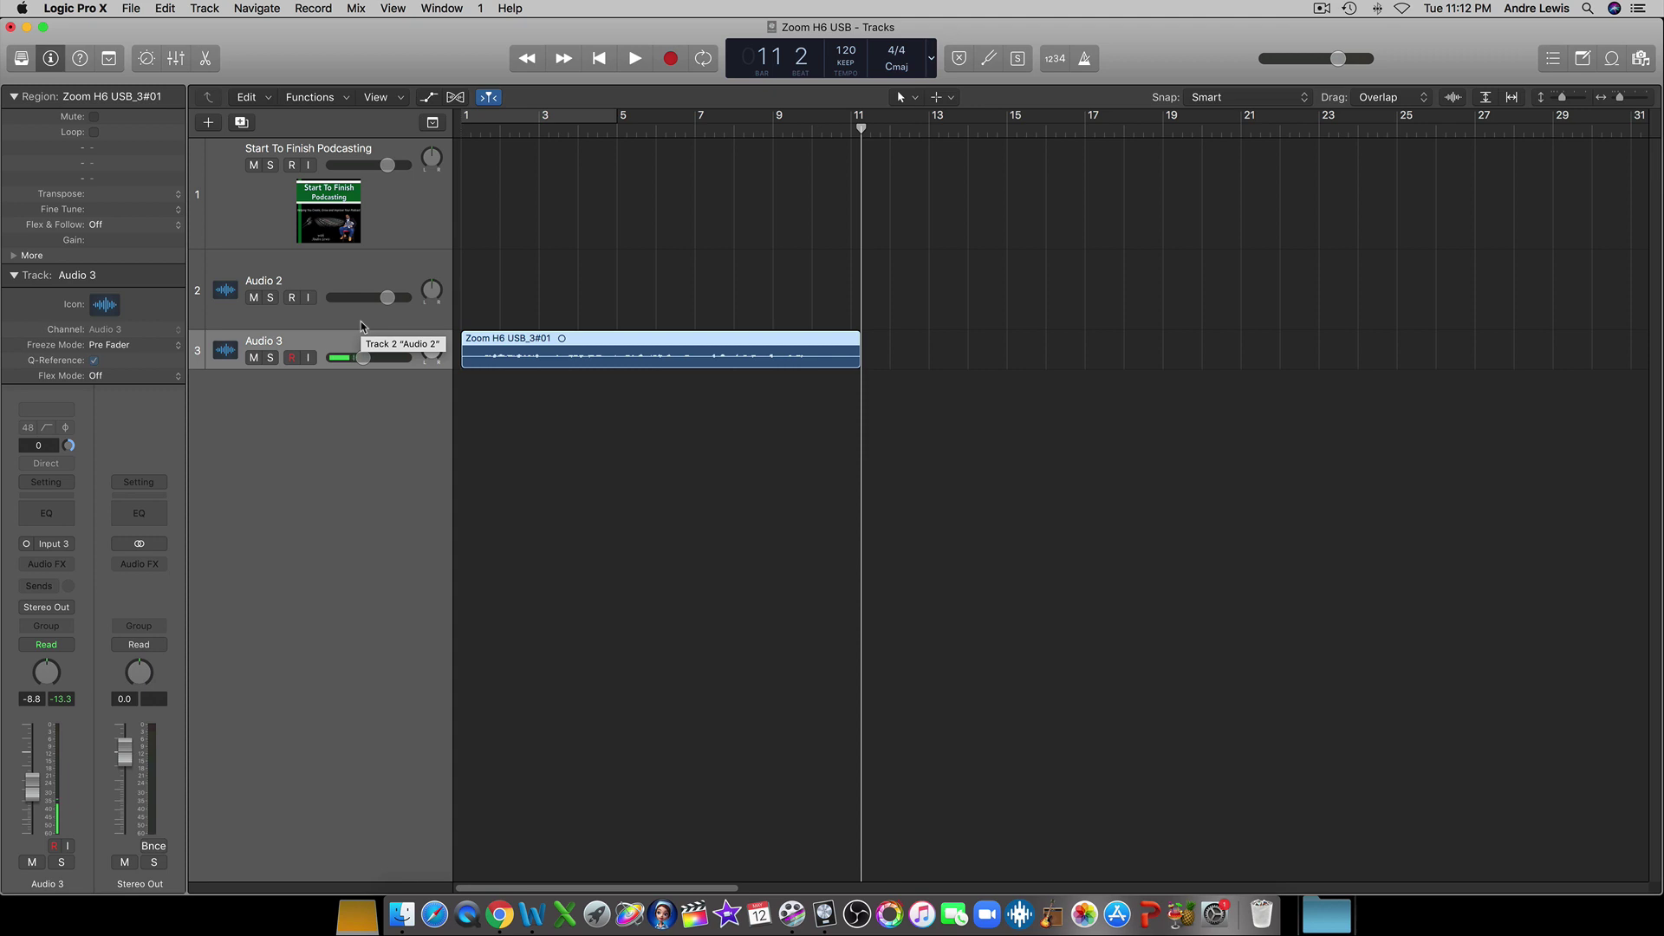
Toggle record enable on the Audio 3 track, and switch to the Audio 2 track with record enable on
{"action": "left_click", "coordinate": [292, 357]}
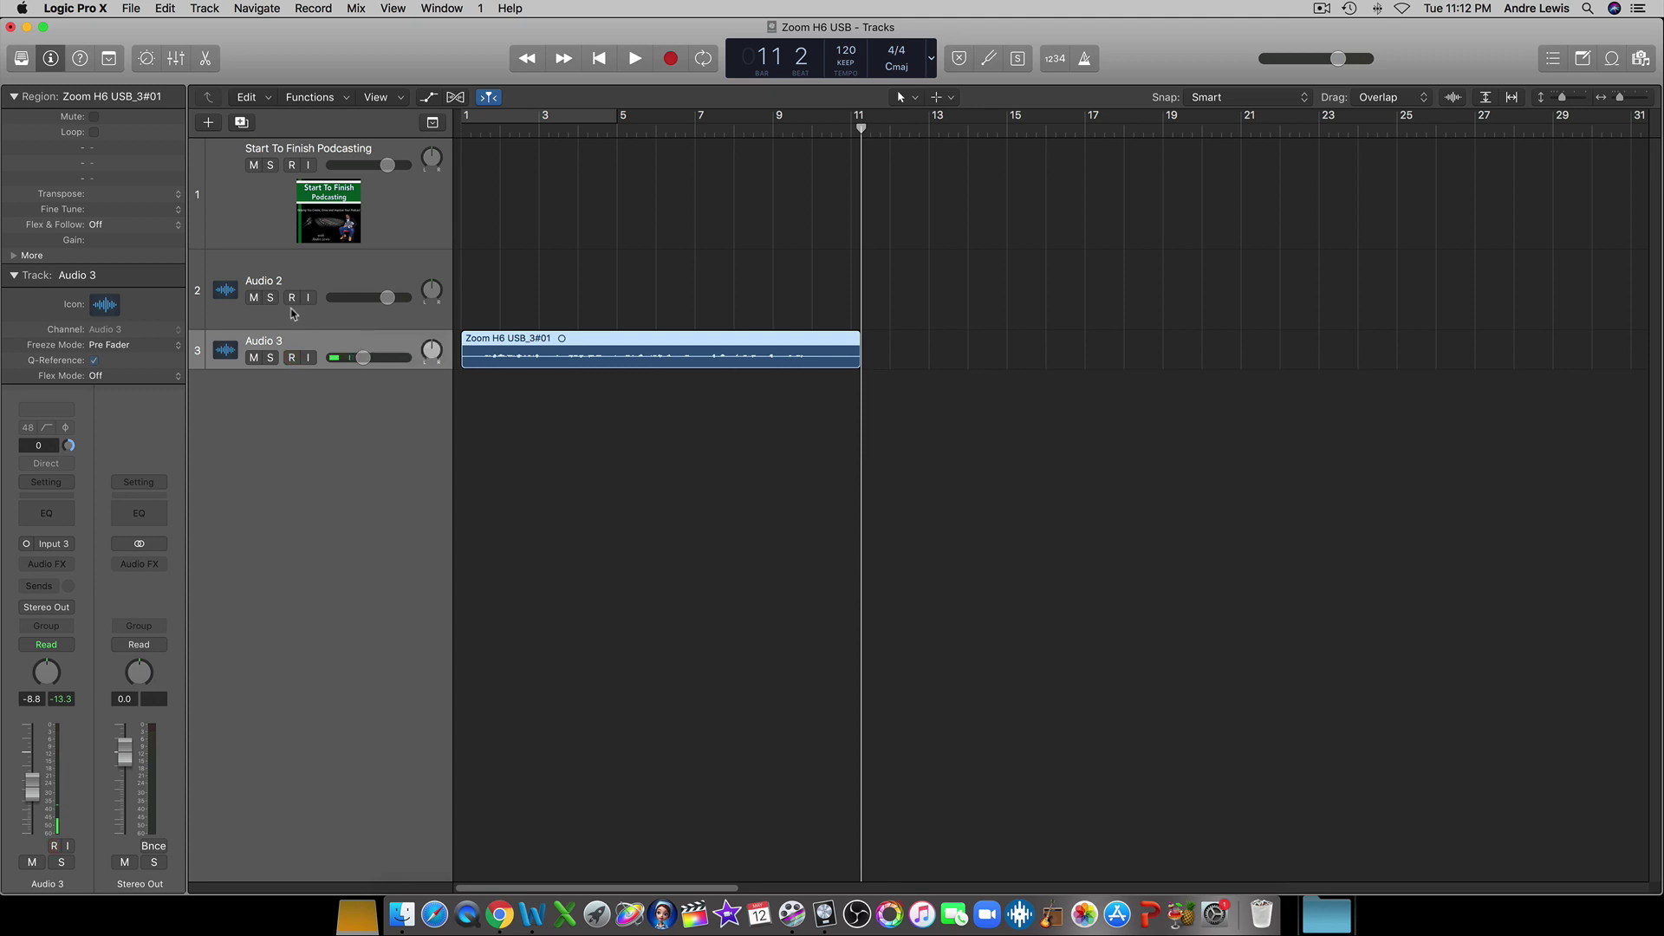
{"action": "left_click", "coordinate": [292, 357]}
{"action": "left_click", "coordinate": [294, 363]}
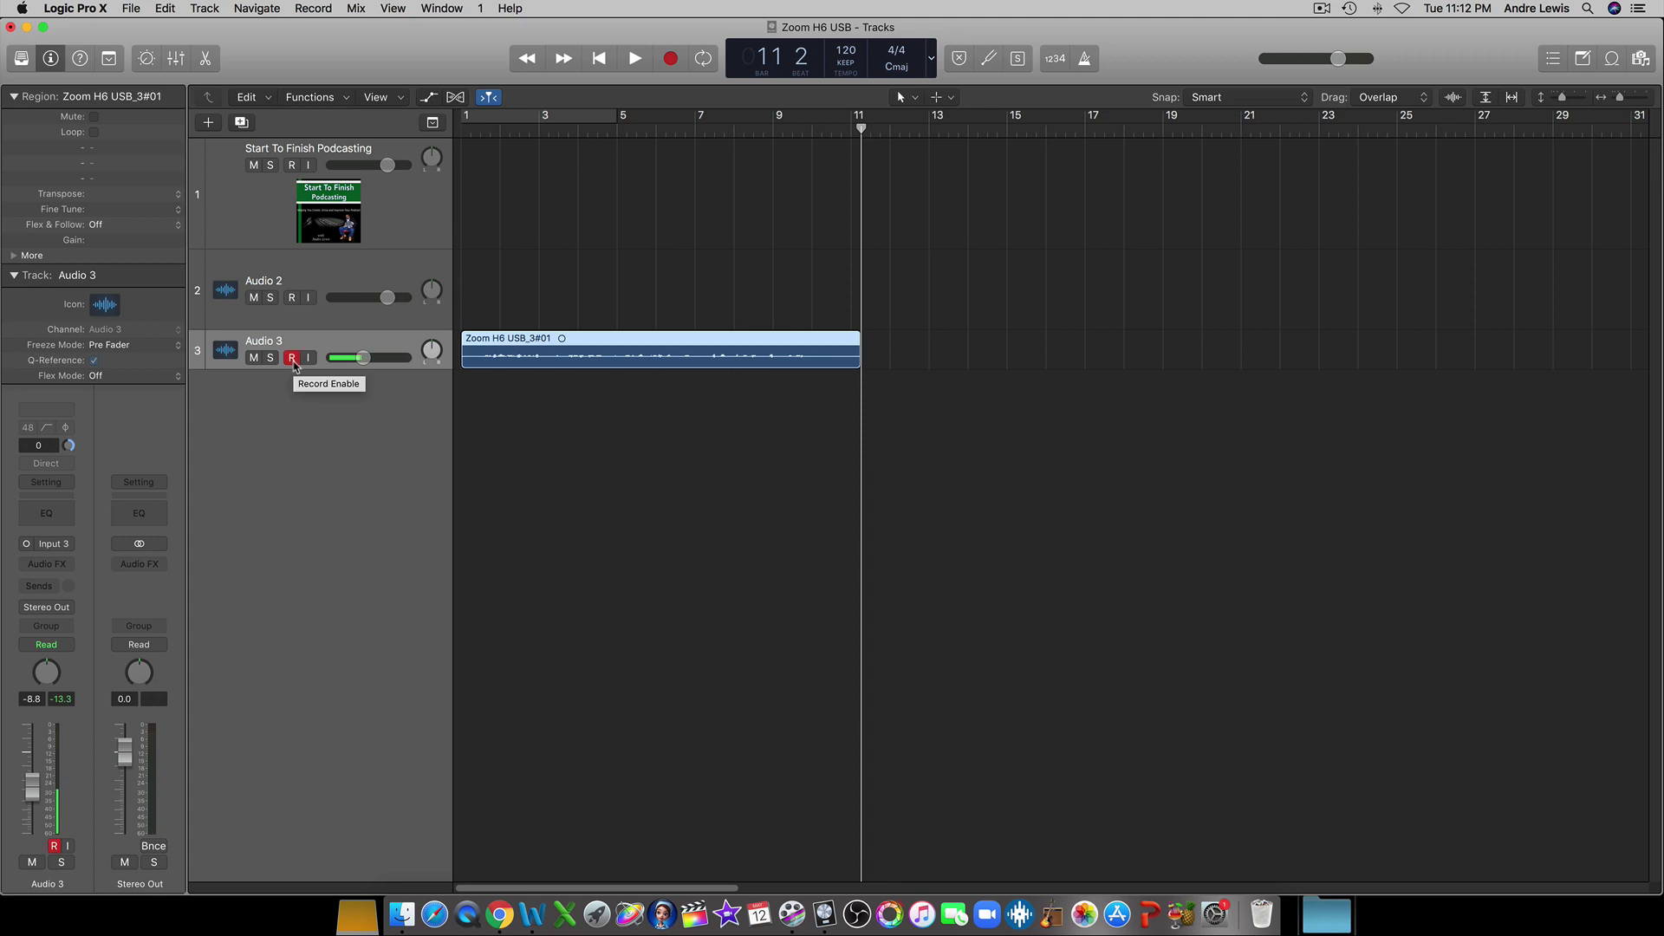
{"action": "left_click", "coordinate": [293, 300]}
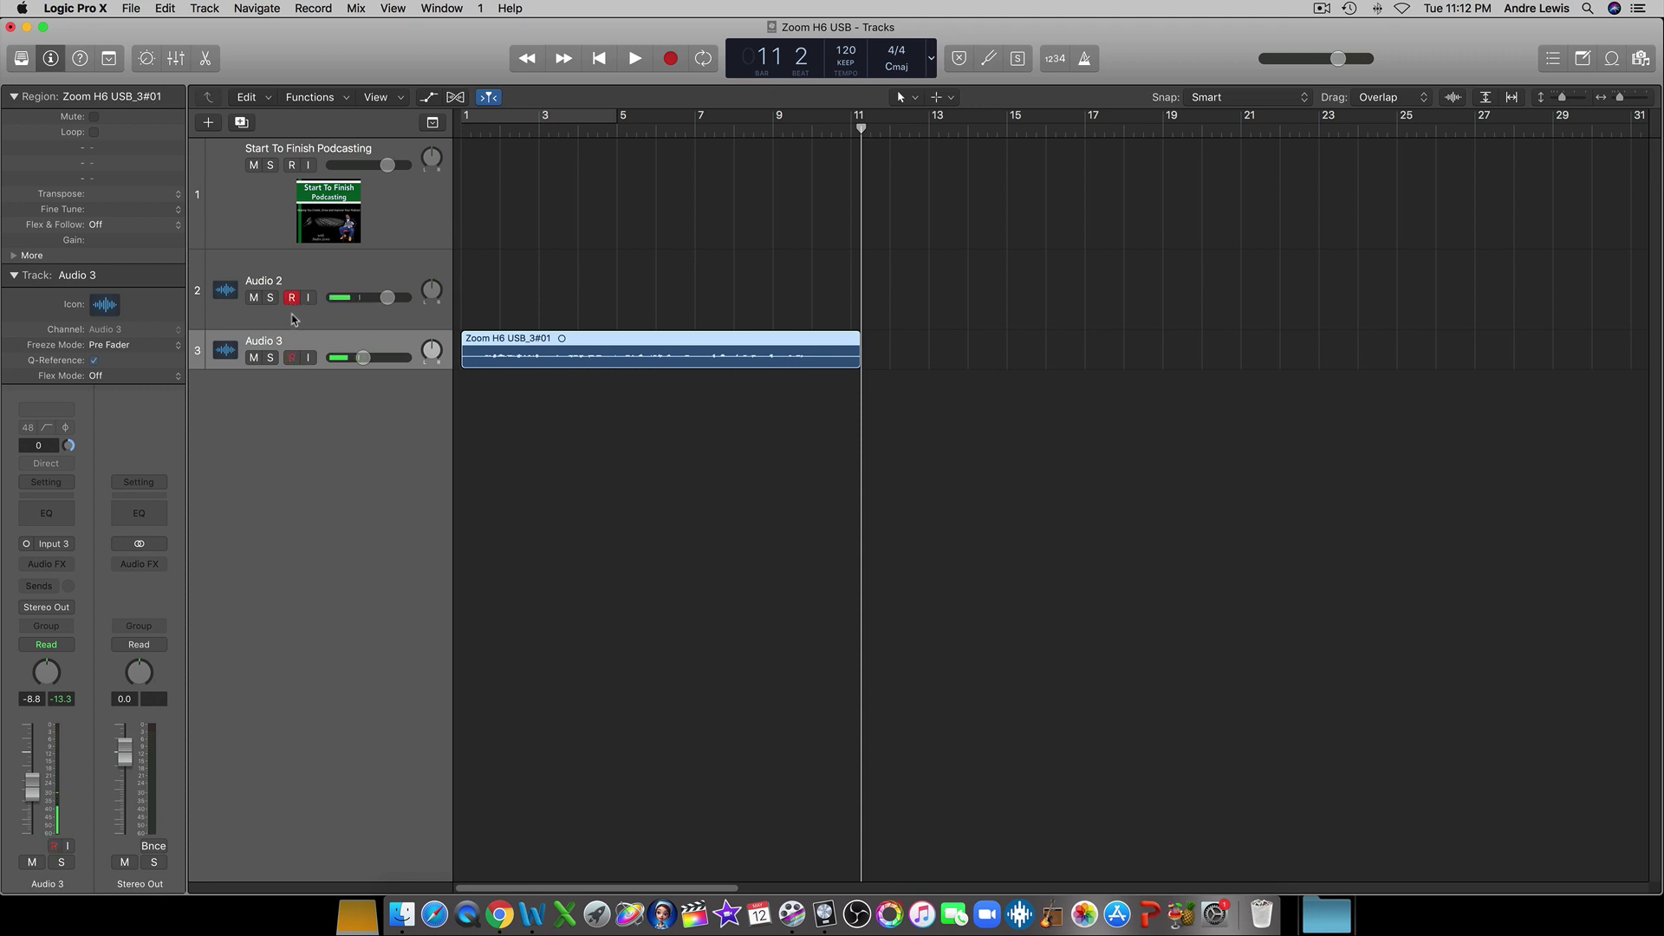
{"action": "left_click", "coordinate": [290, 300]}
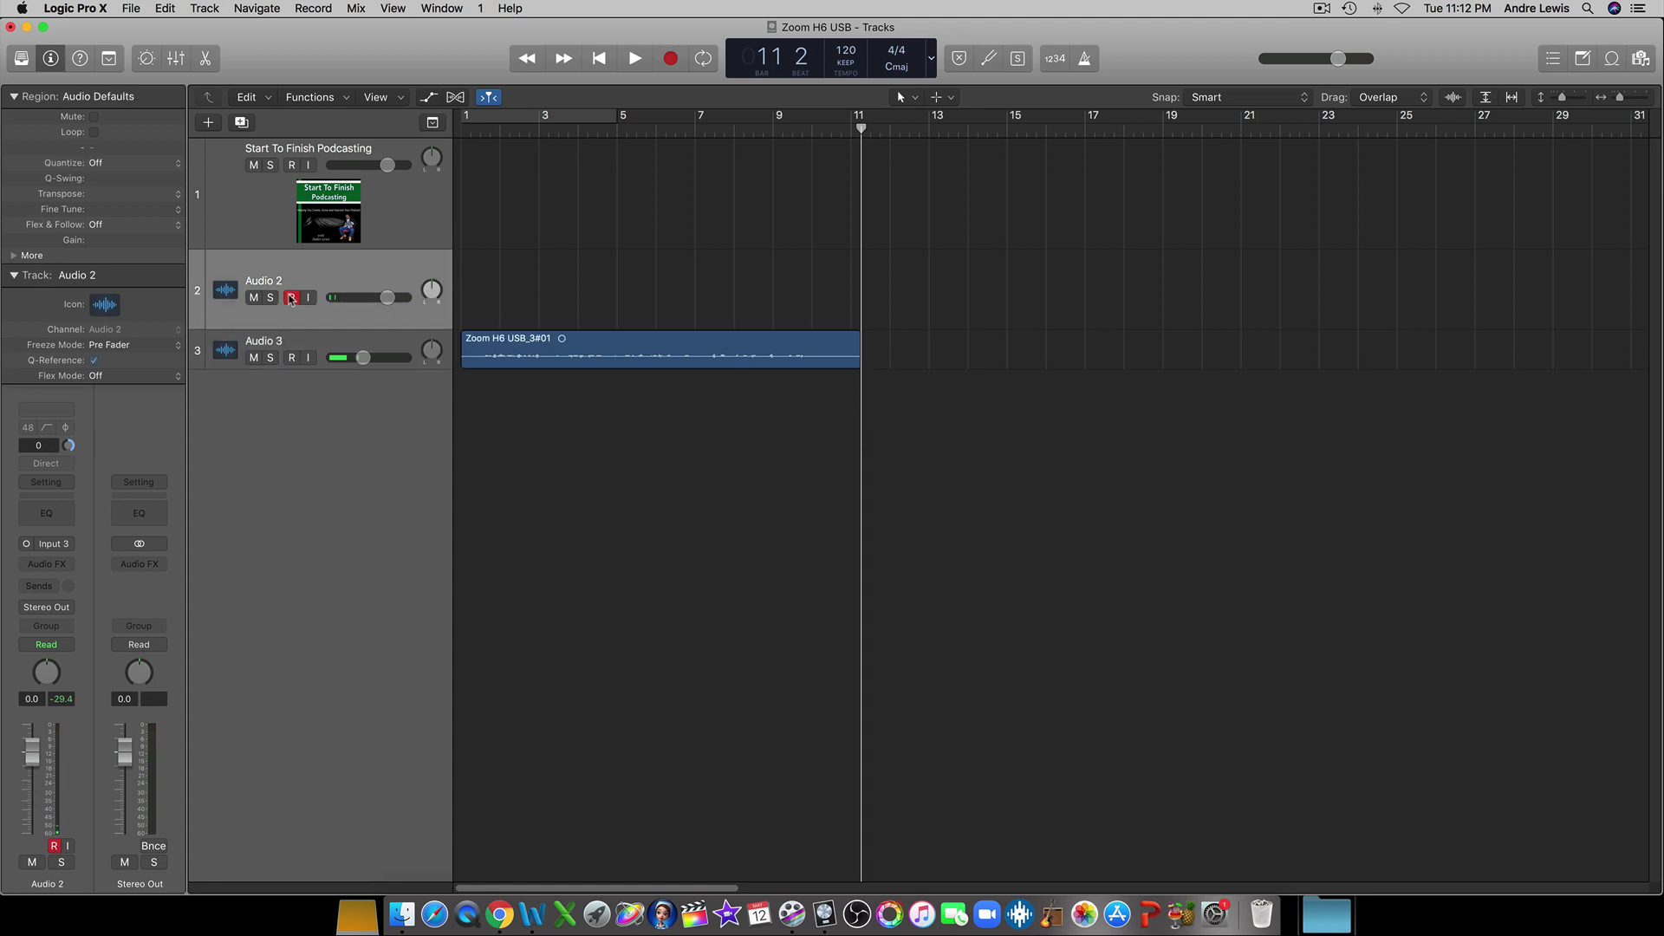
Look over the track header configuration options of the Audio 2 track
{"action": "right_click", "coordinate": [343, 261]}
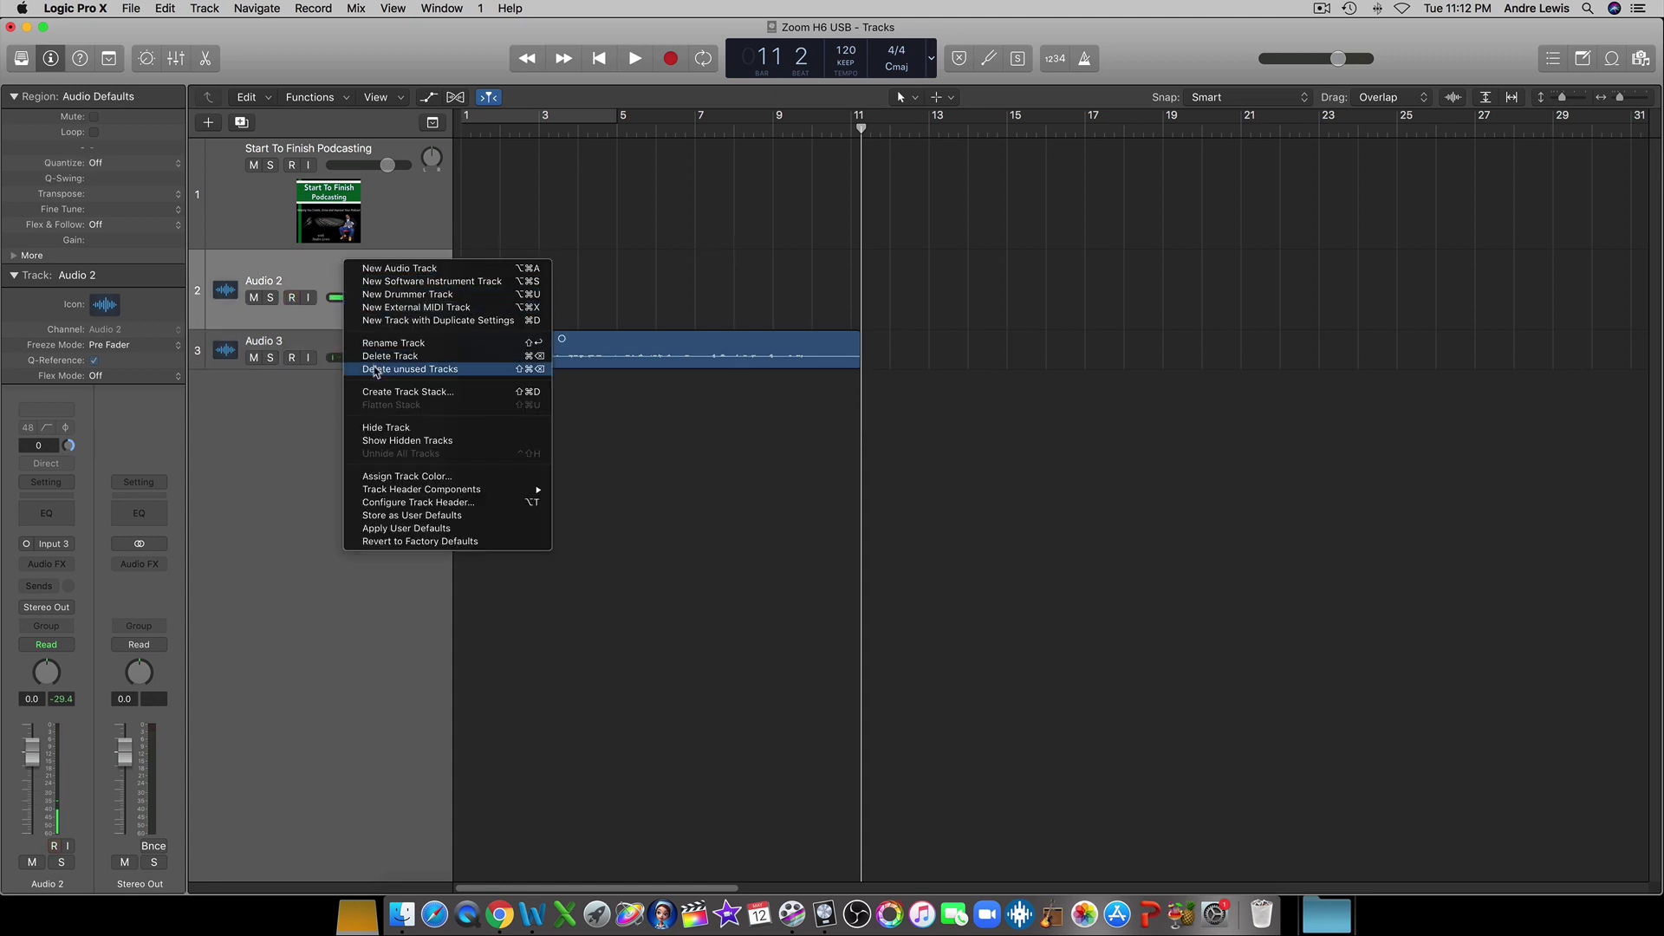
{"action": "mouse_move", "coordinate": [414, 492]}
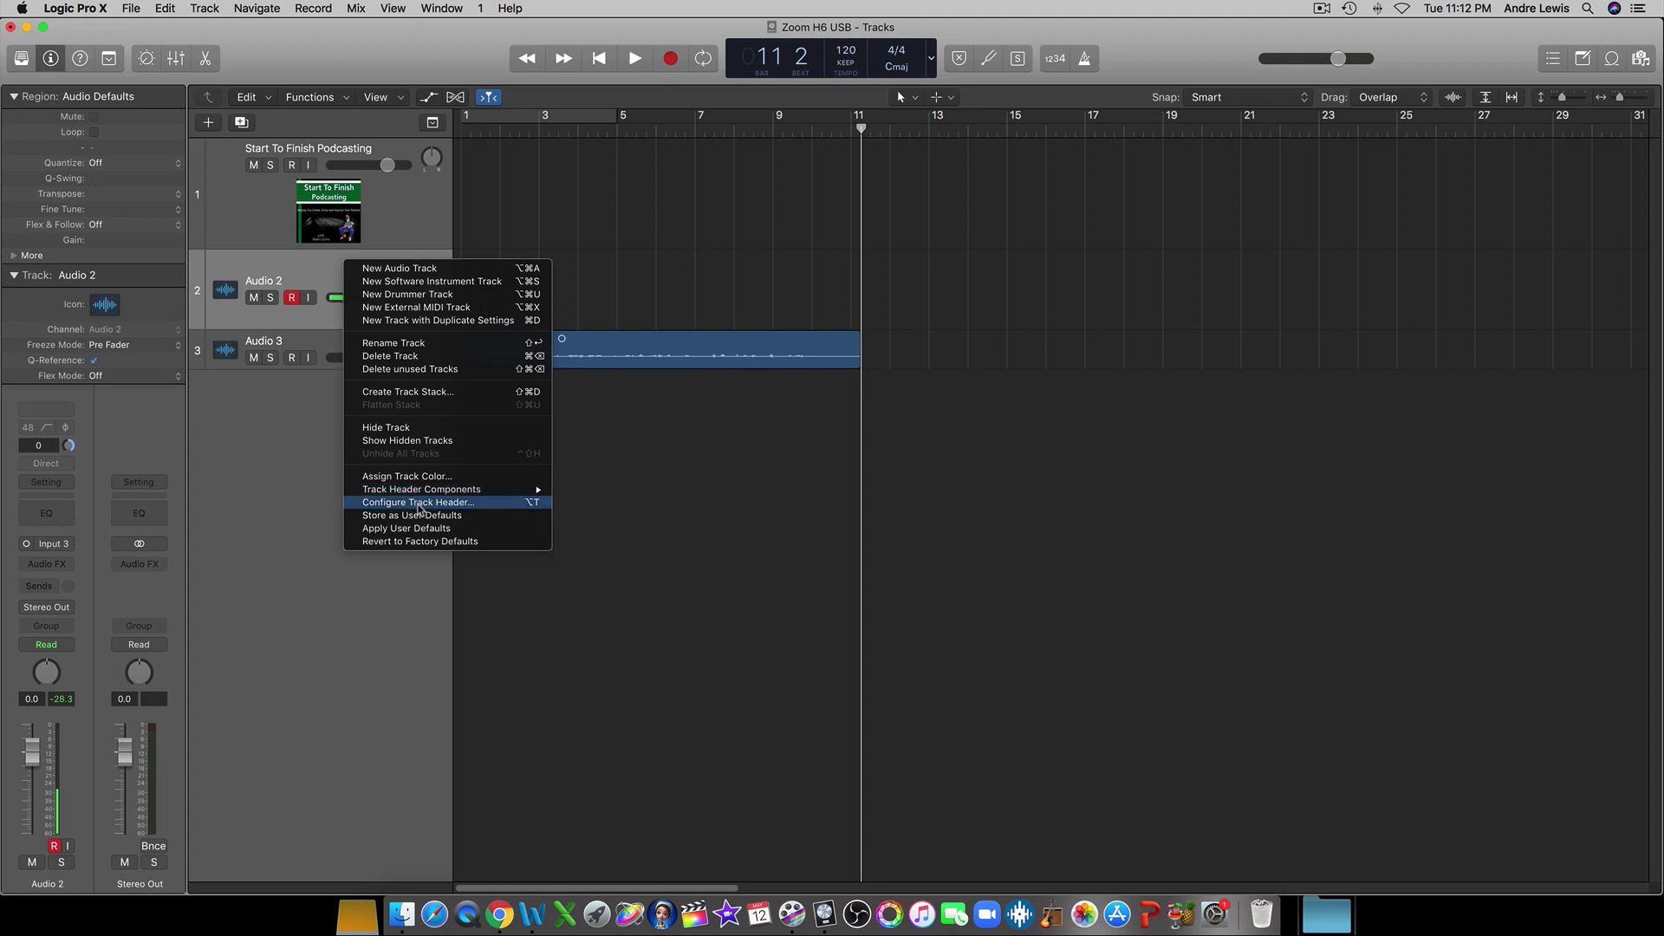
{"action": "left_click", "coordinate": [492, 507]}
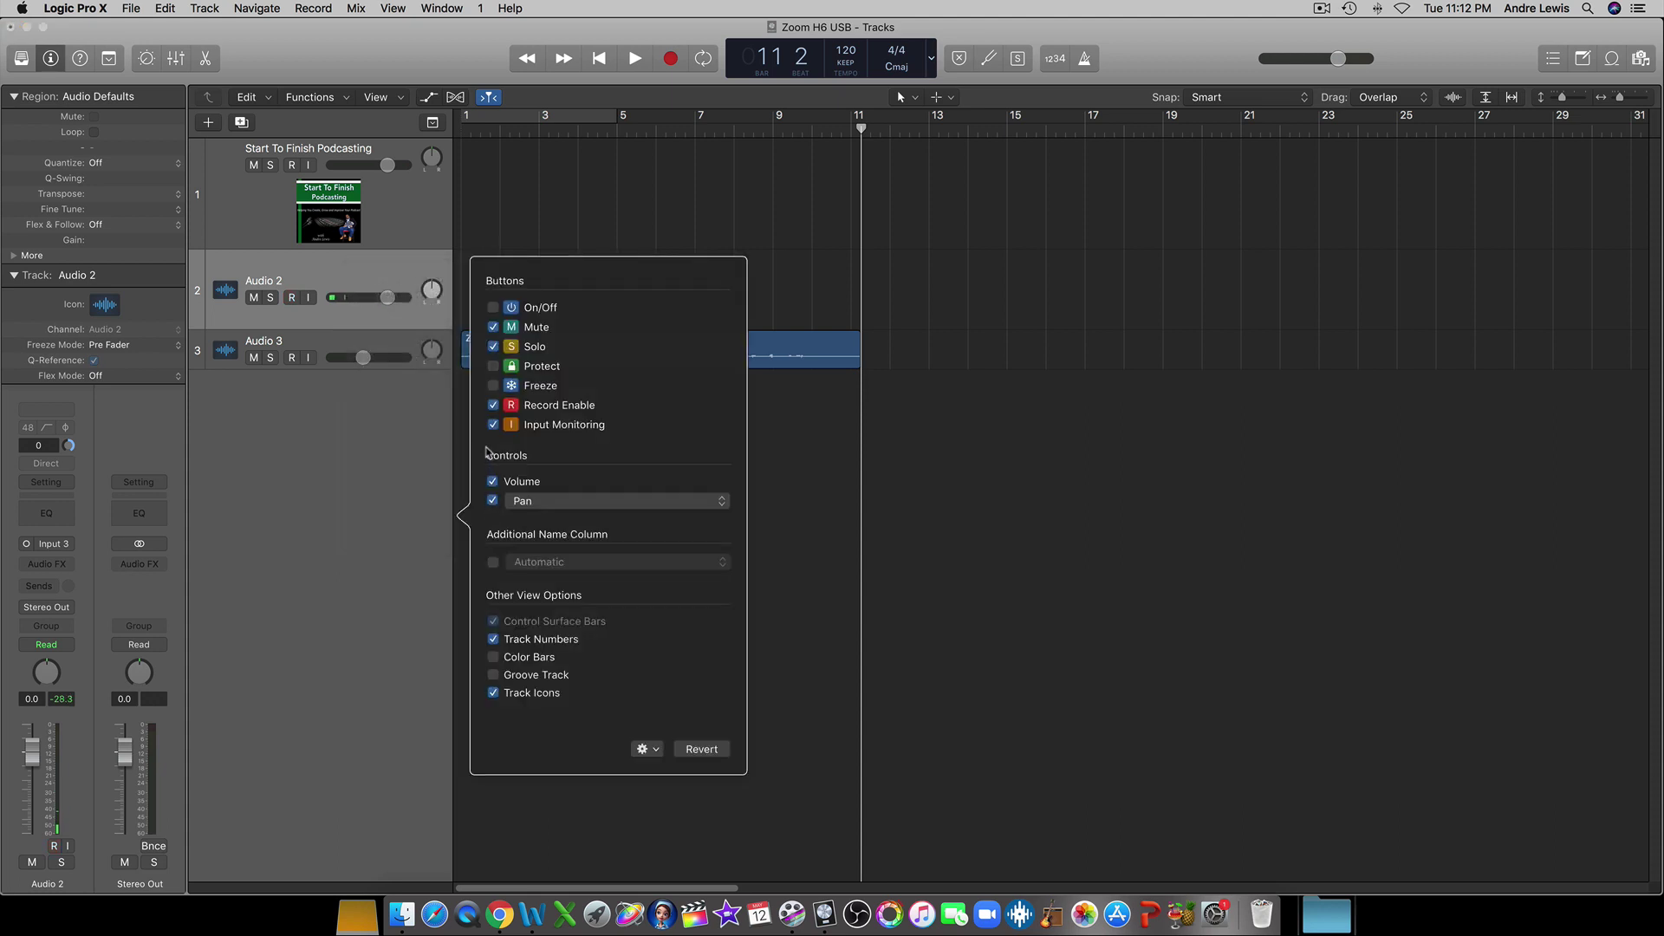
{"action": "left_click", "coordinate": [388, 397]}
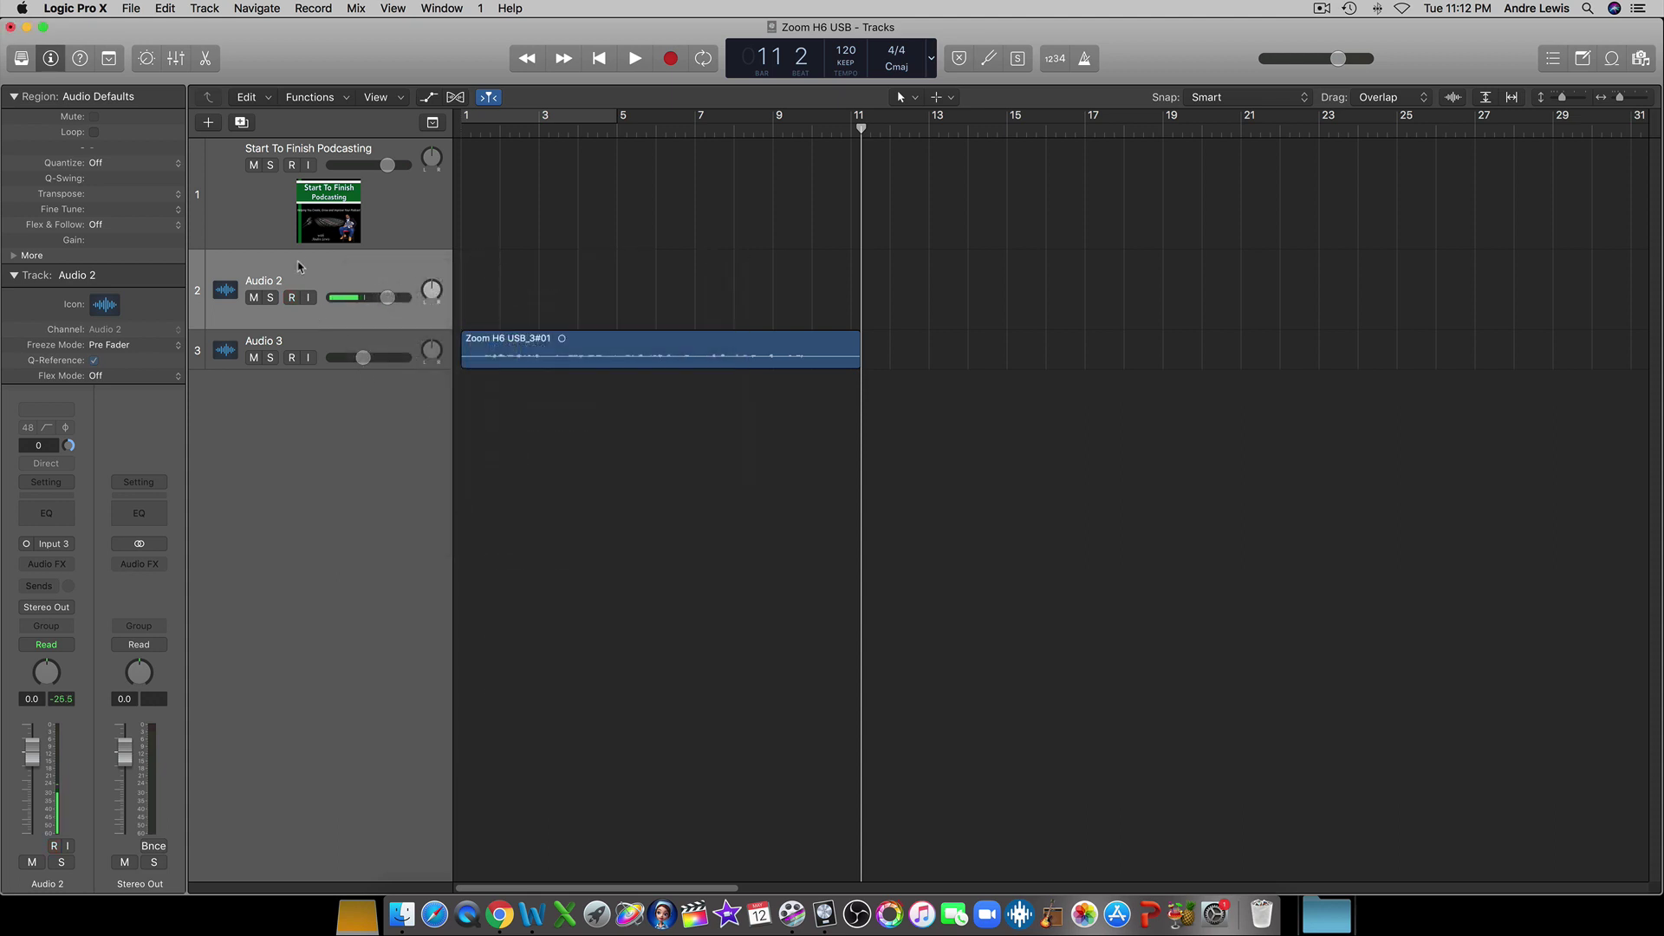
Try record-enabling the Start To Finish Podcasting, Audio 2 and Audio 3 tracks in turn, leaving only Audio 2 armed
{"action": "left_click", "coordinate": [286, 176]}
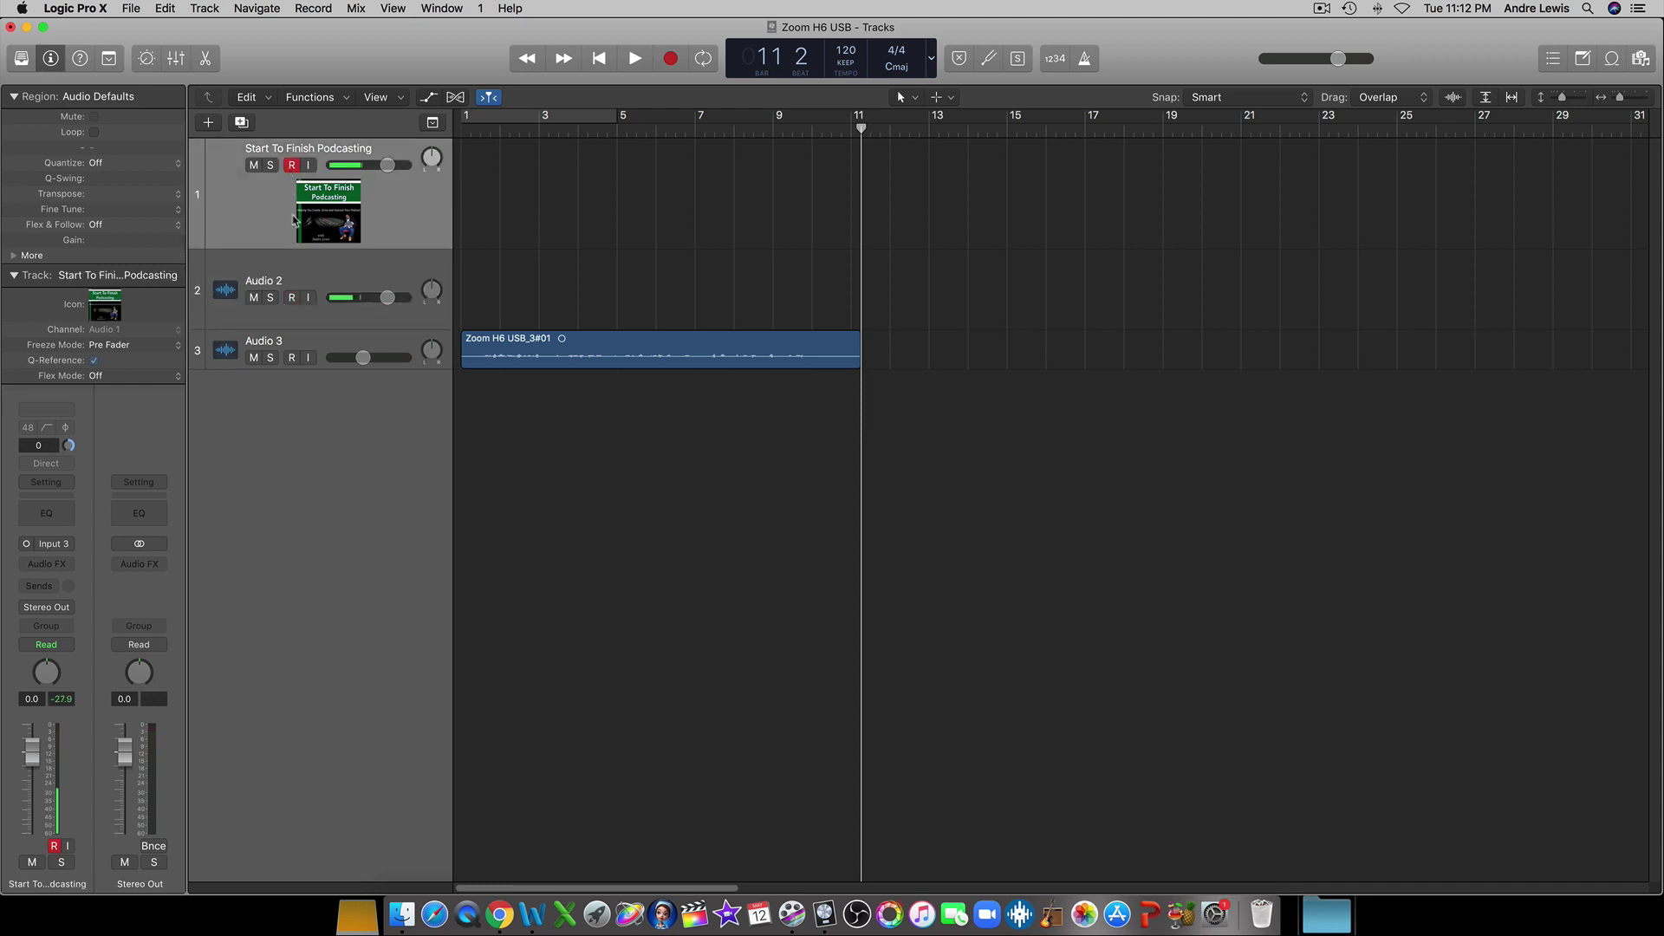
{"action": "left_click", "coordinate": [294, 301]}
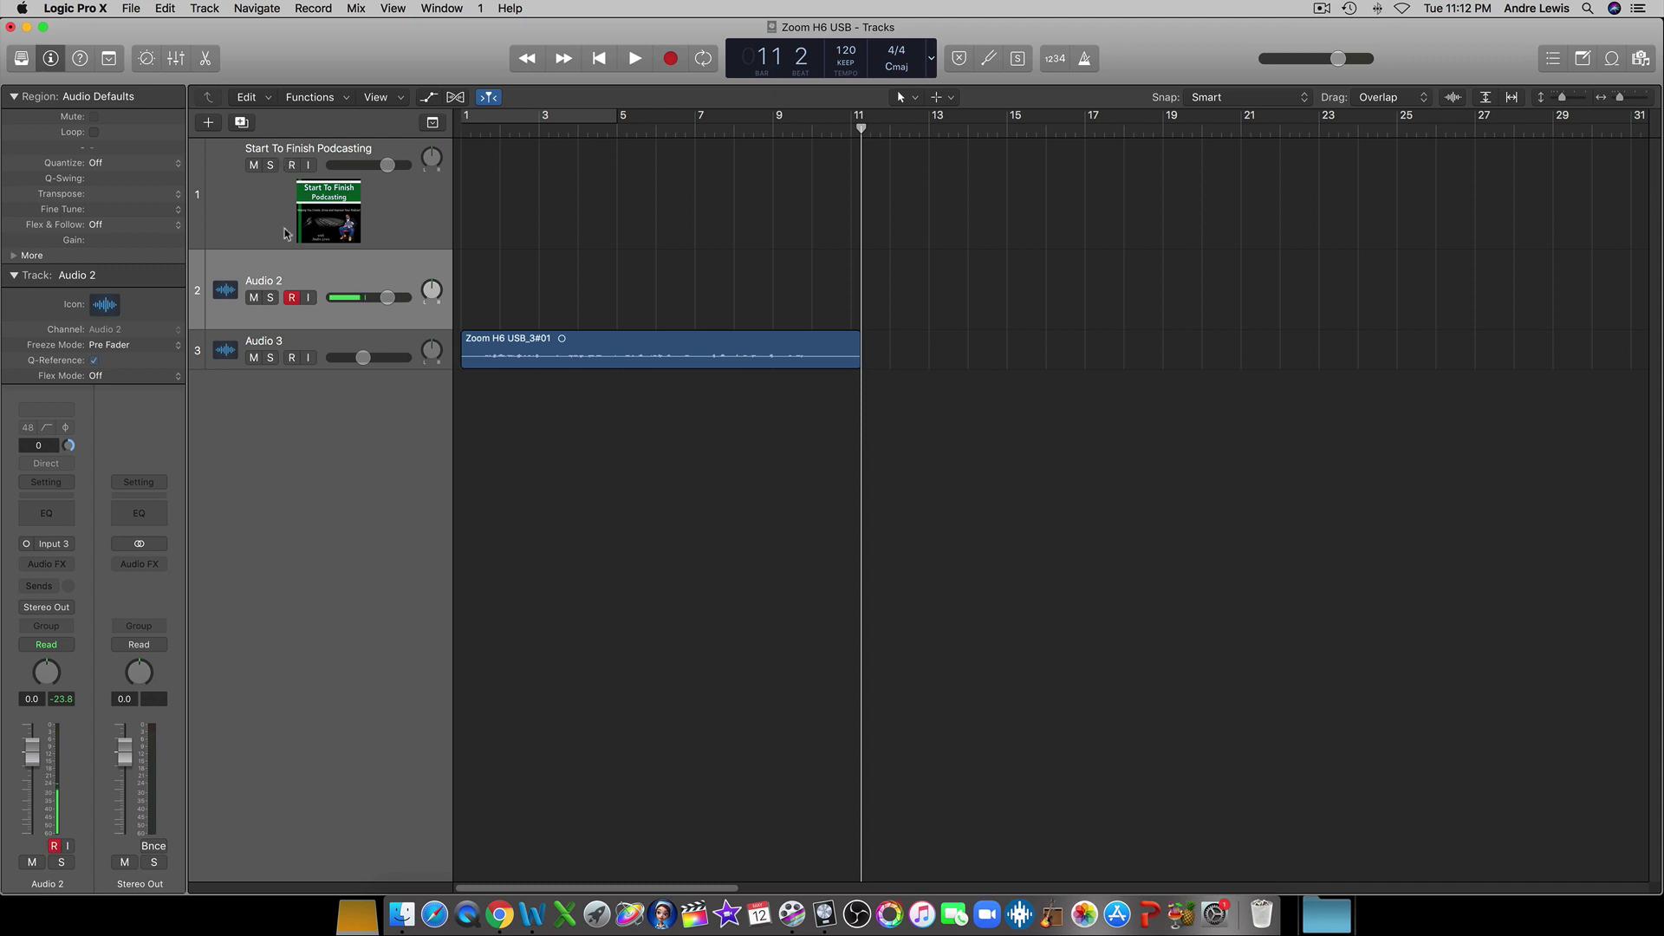
{"action": "left_click", "coordinate": [293, 358]}
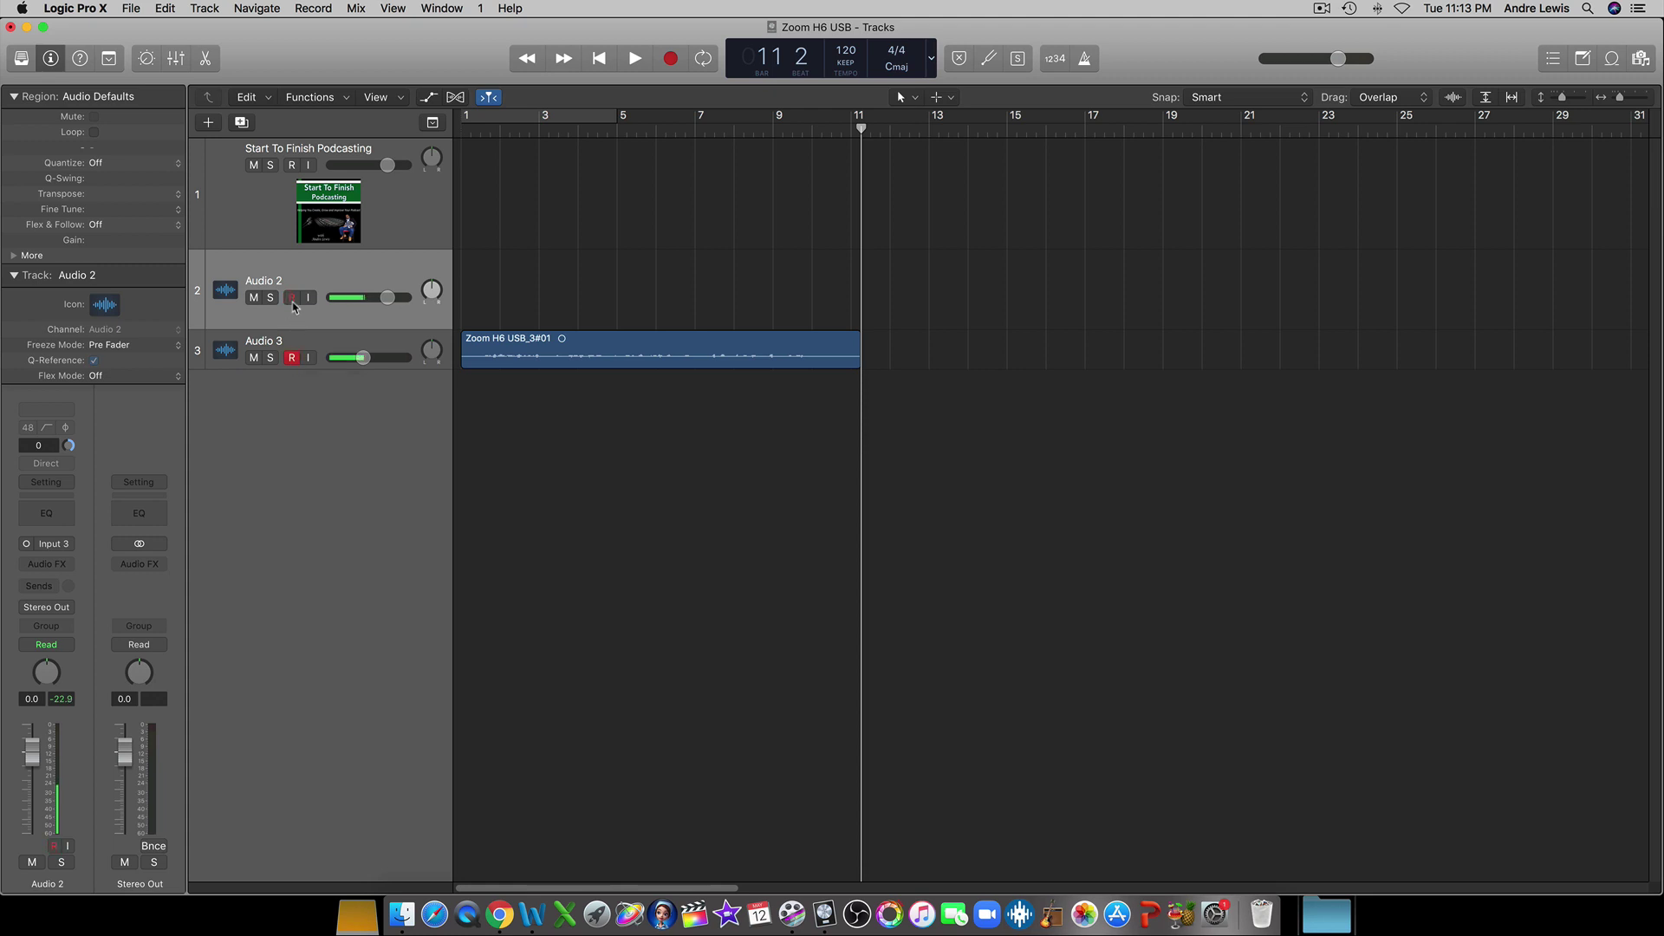
{"action": "left_click", "coordinate": [296, 368]}
{"action": "right_click", "coordinate": [314, 323]}
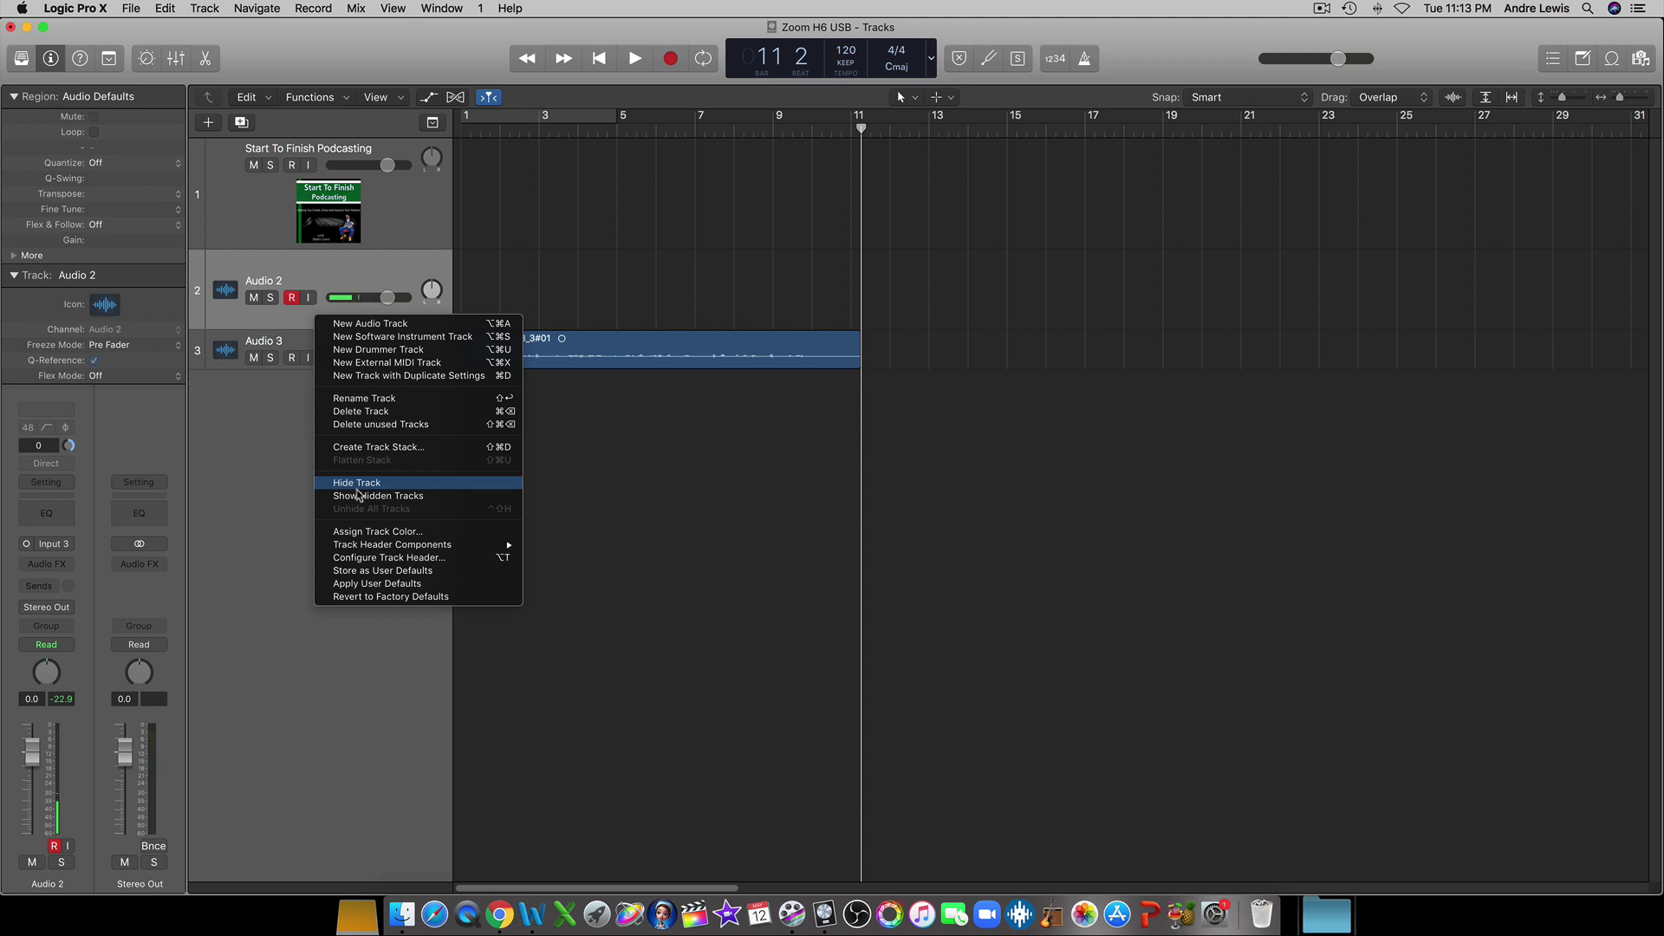
{"action": "left_click", "coordinate": [281, 476]}
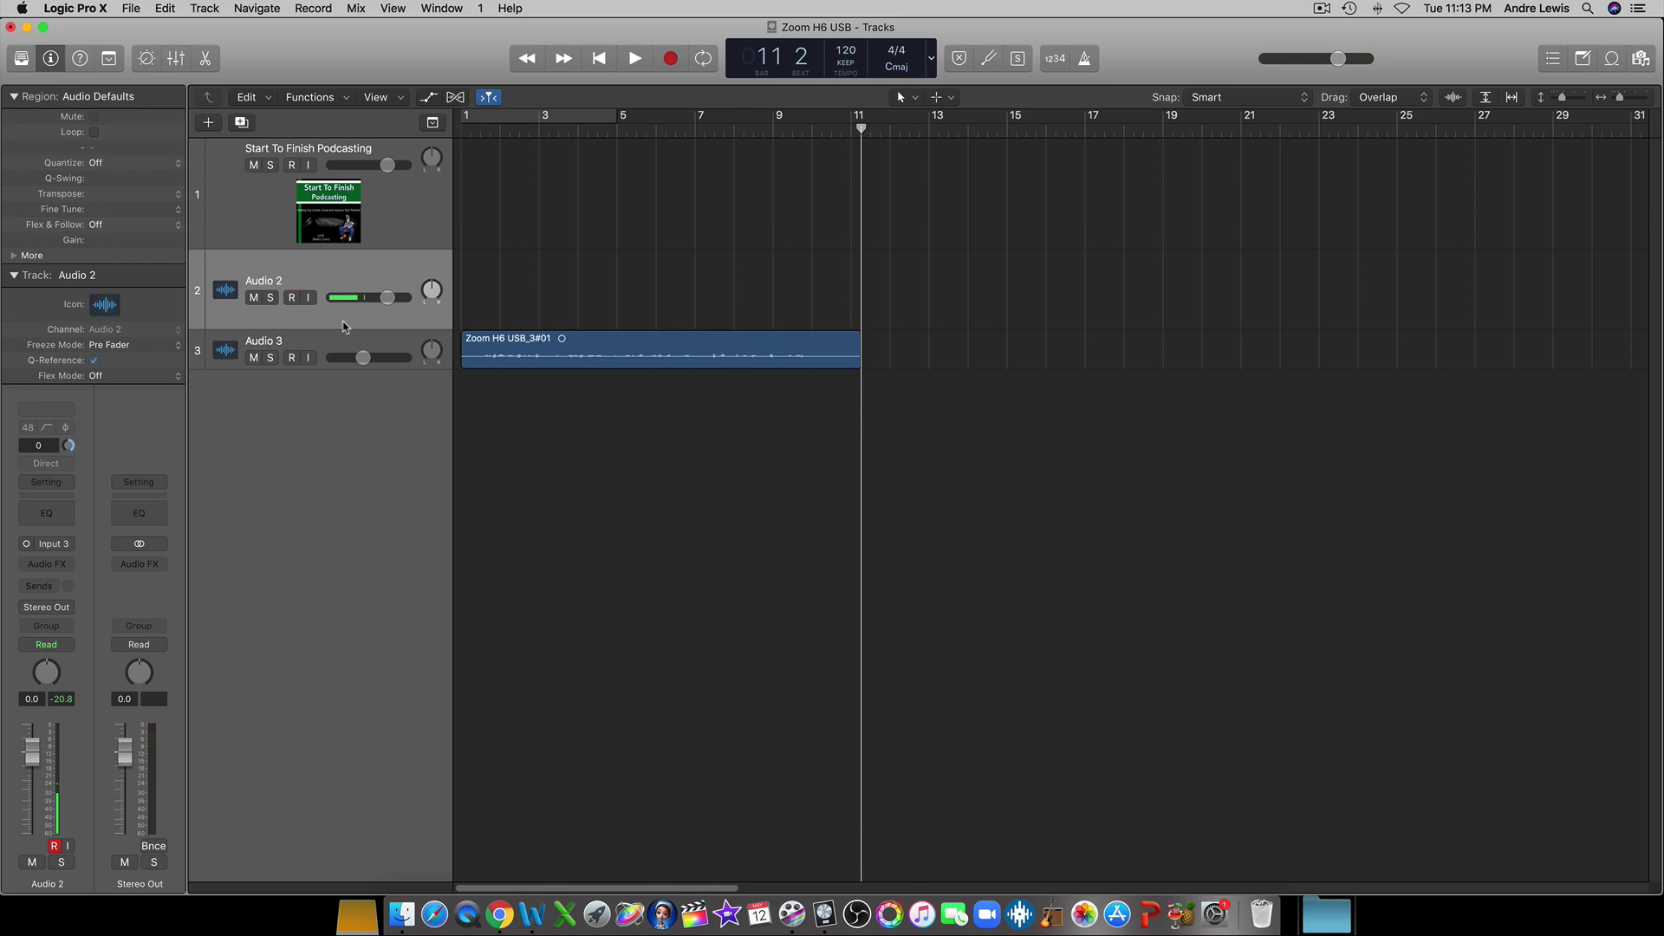
{"action": "key", "text": "alt+shift+r"}
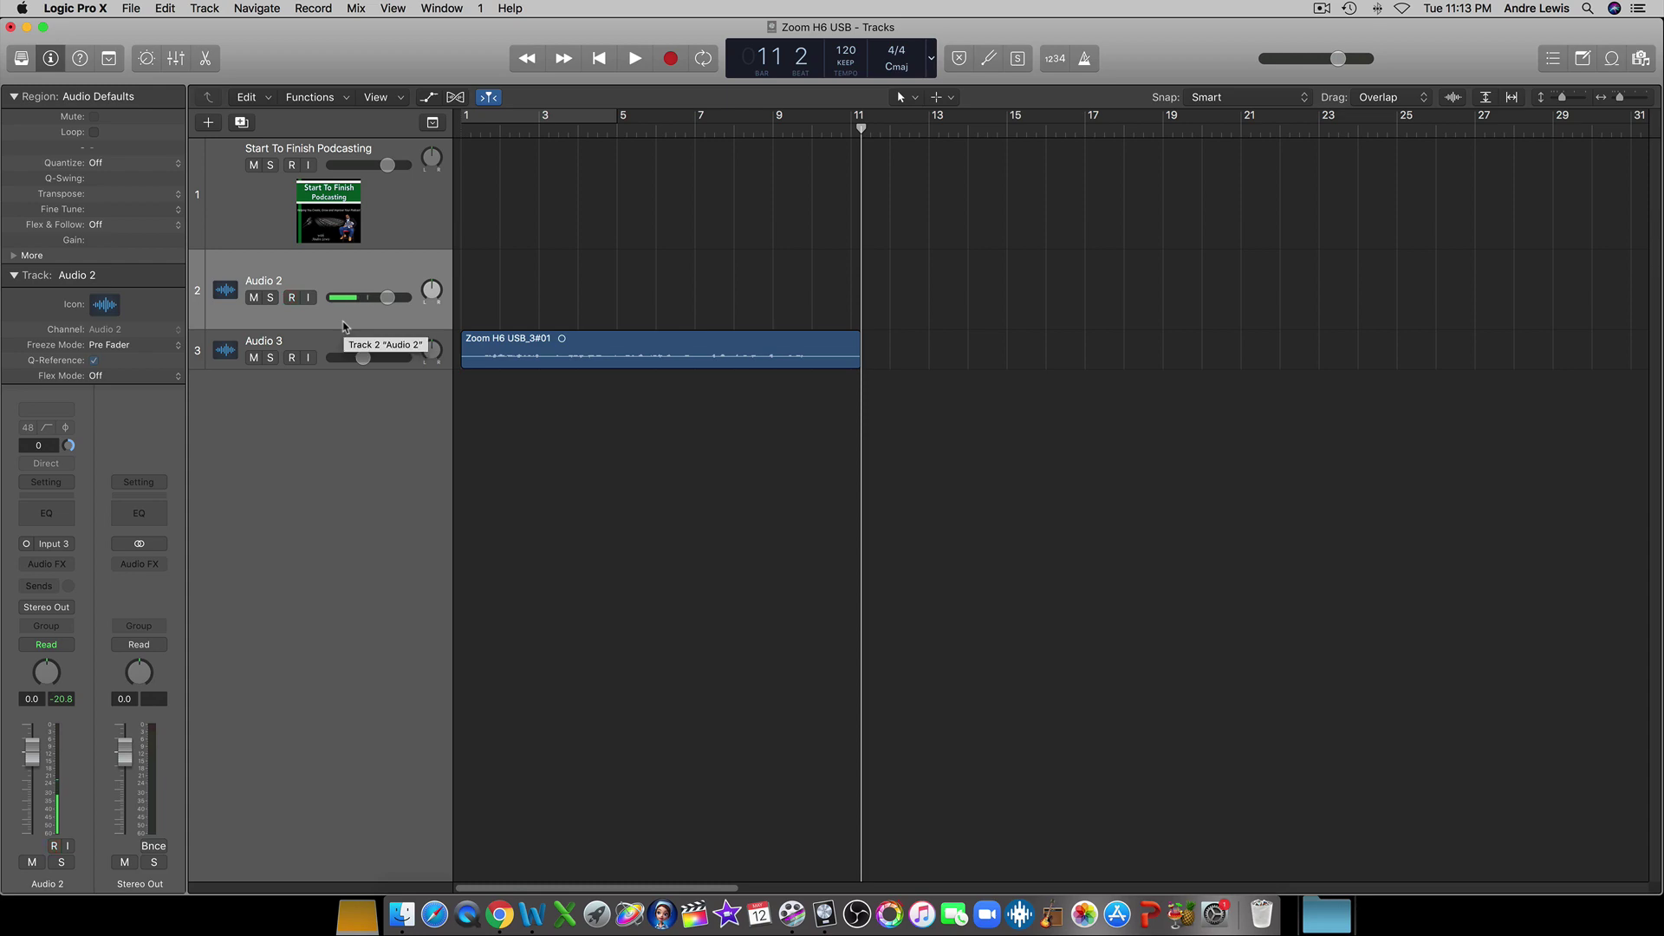